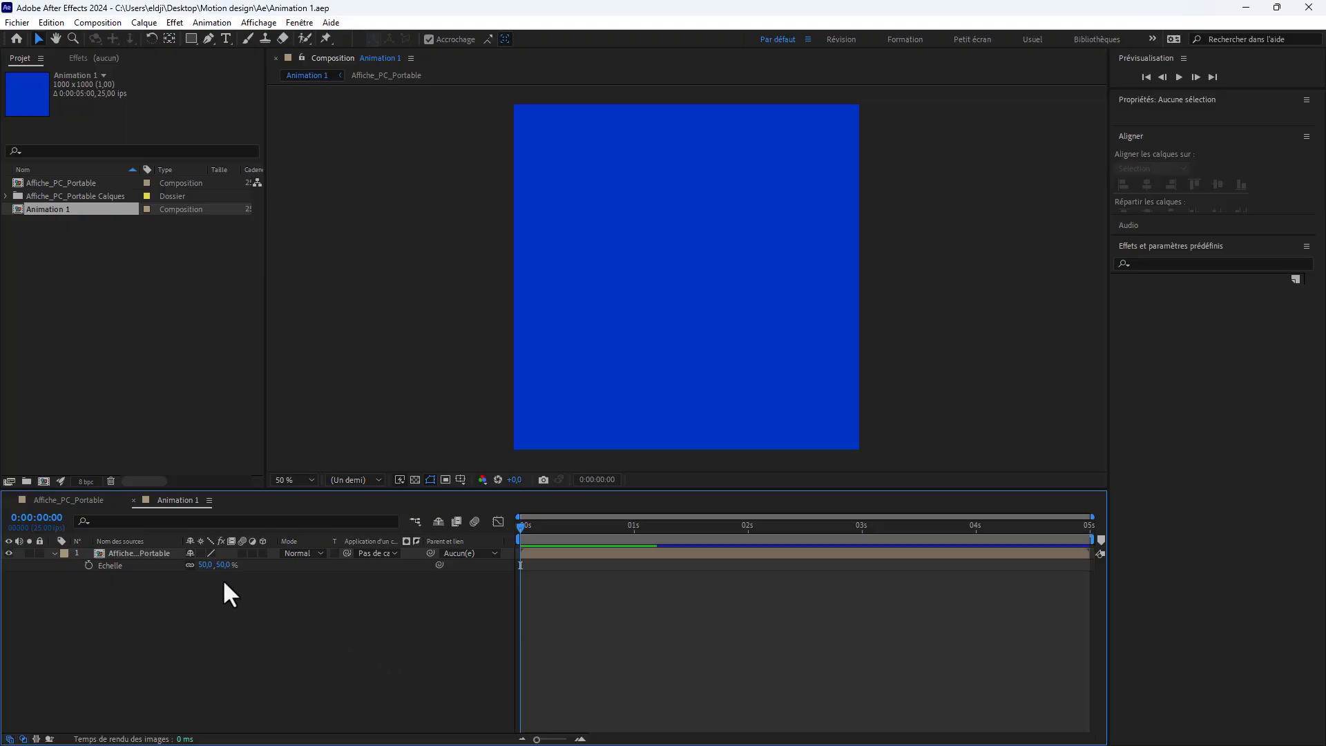
Open the Affiche_PC_Portable composition and examine the poster's lower-left corner around 0:00:02:06
left_click(76, 500)
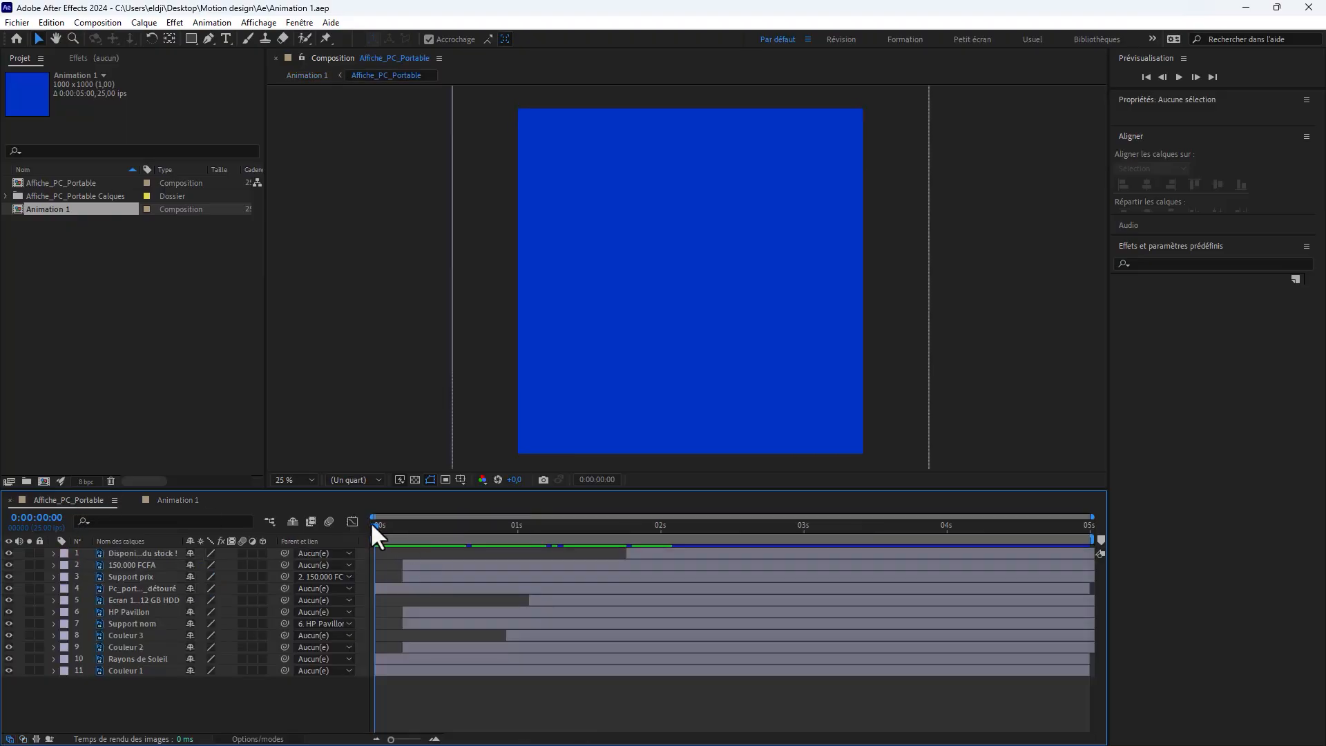
left_click_drag(372, 522, 689, 506)
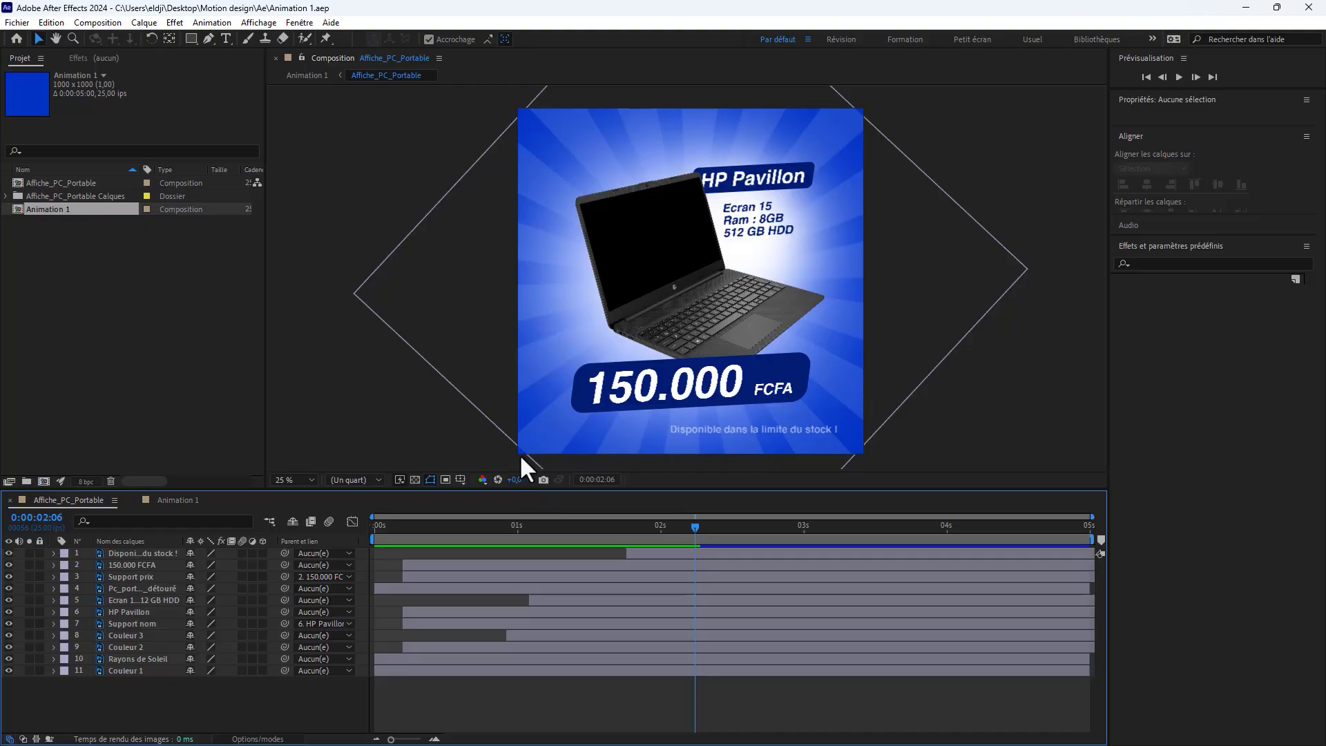
scroll(519, 454, "up", 4)
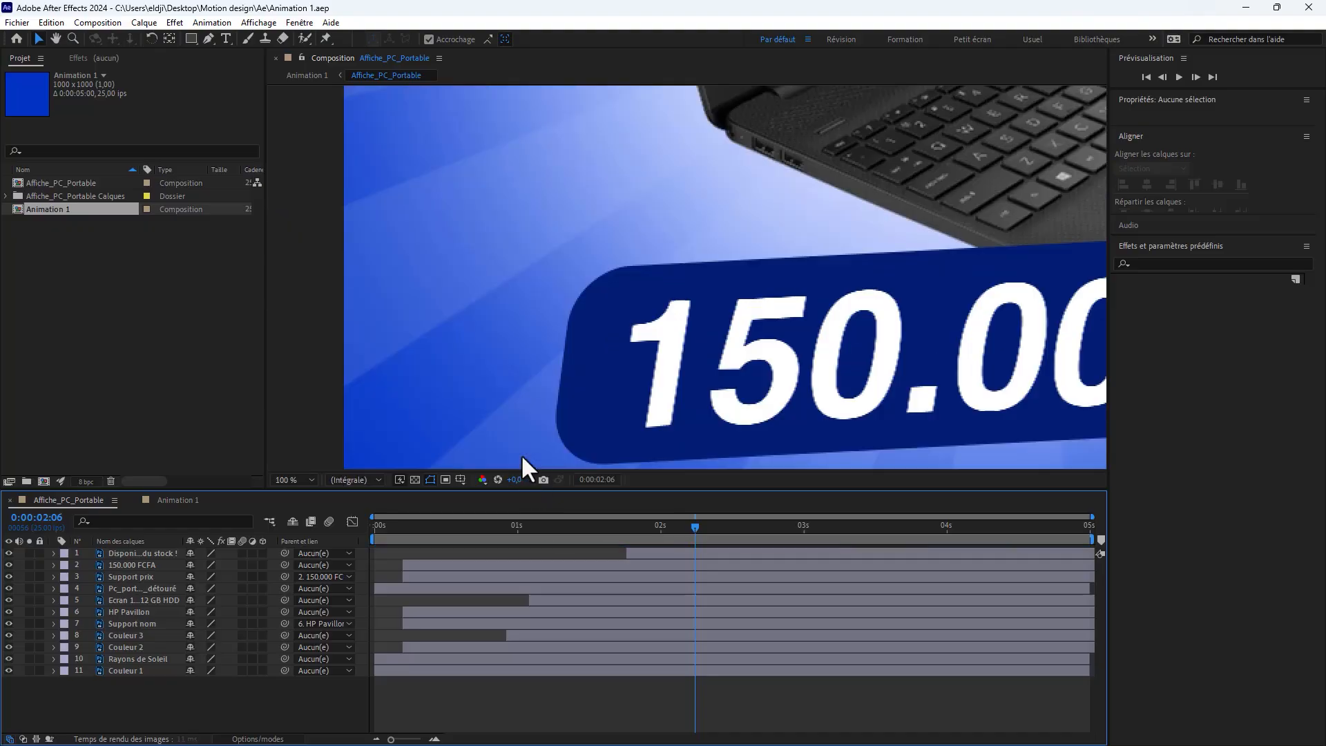
scroll(522, 456, "down", 2)
scroll(520, 454, "up", 3)
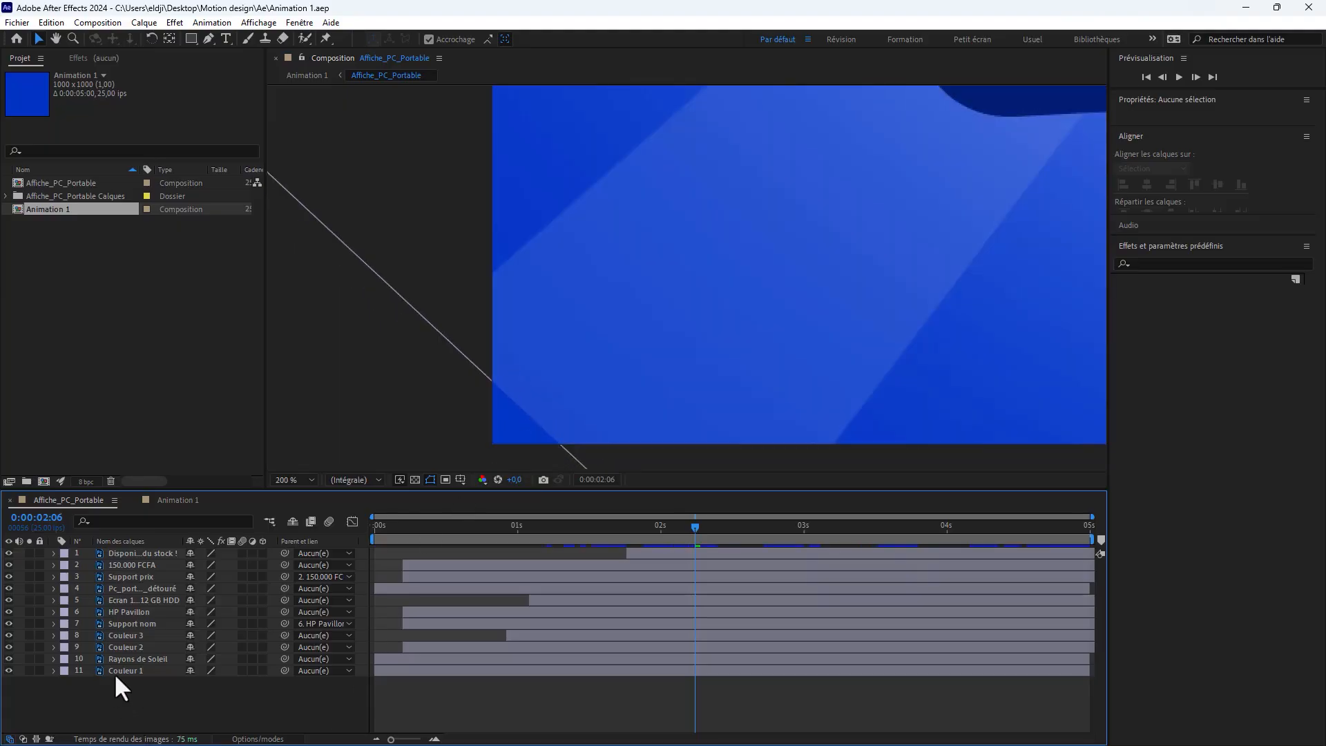
Scale the Rayons de Soleil layer up to 144% and scrub through the timeline to check its corner coverage
left_click(139, 658)
key("s")
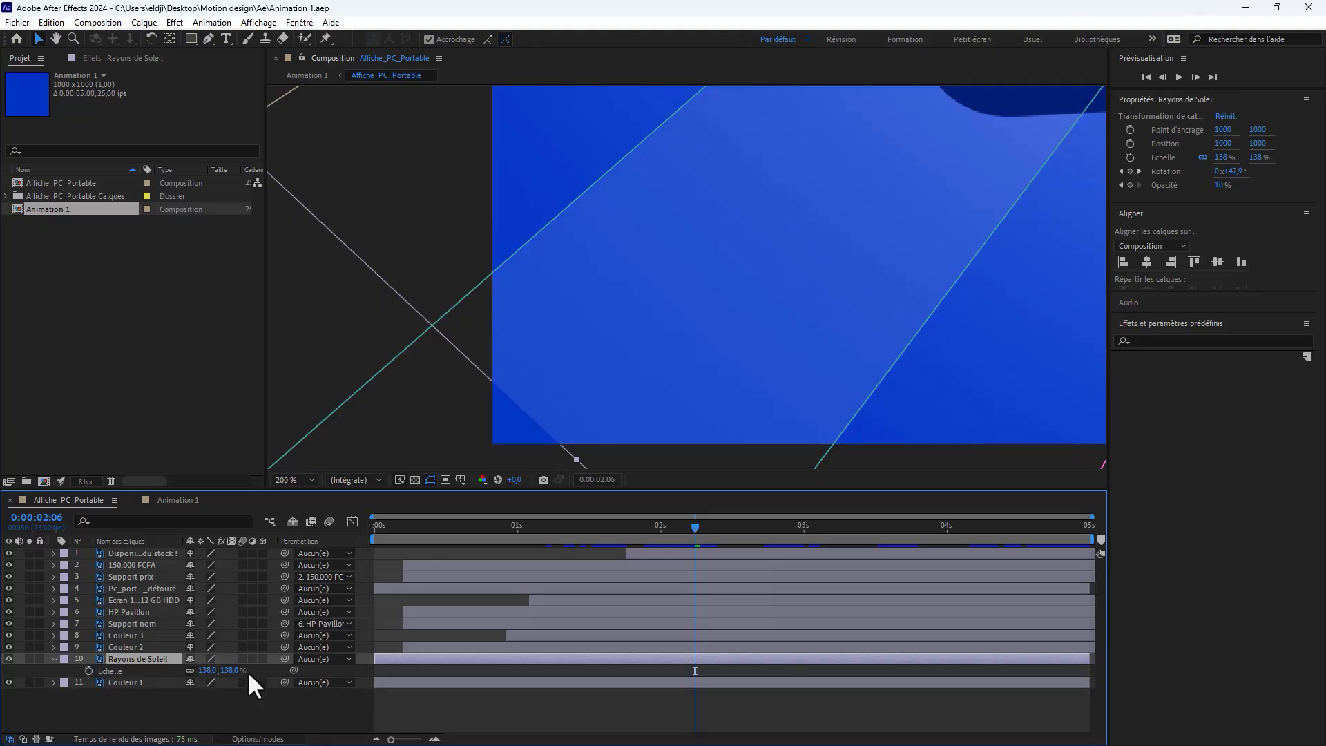
left_click_drag(207, 670, 211, 672)
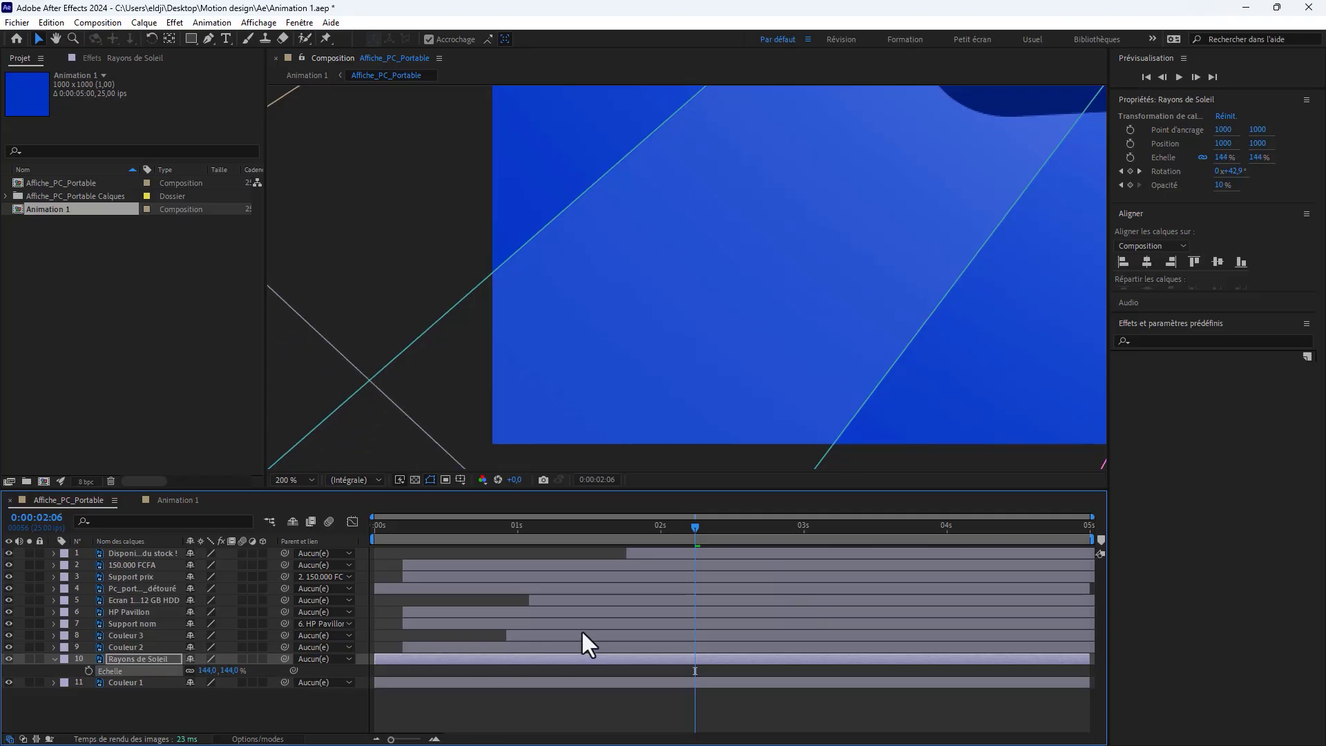
left_click_drag(660, 527, 1001, 539)
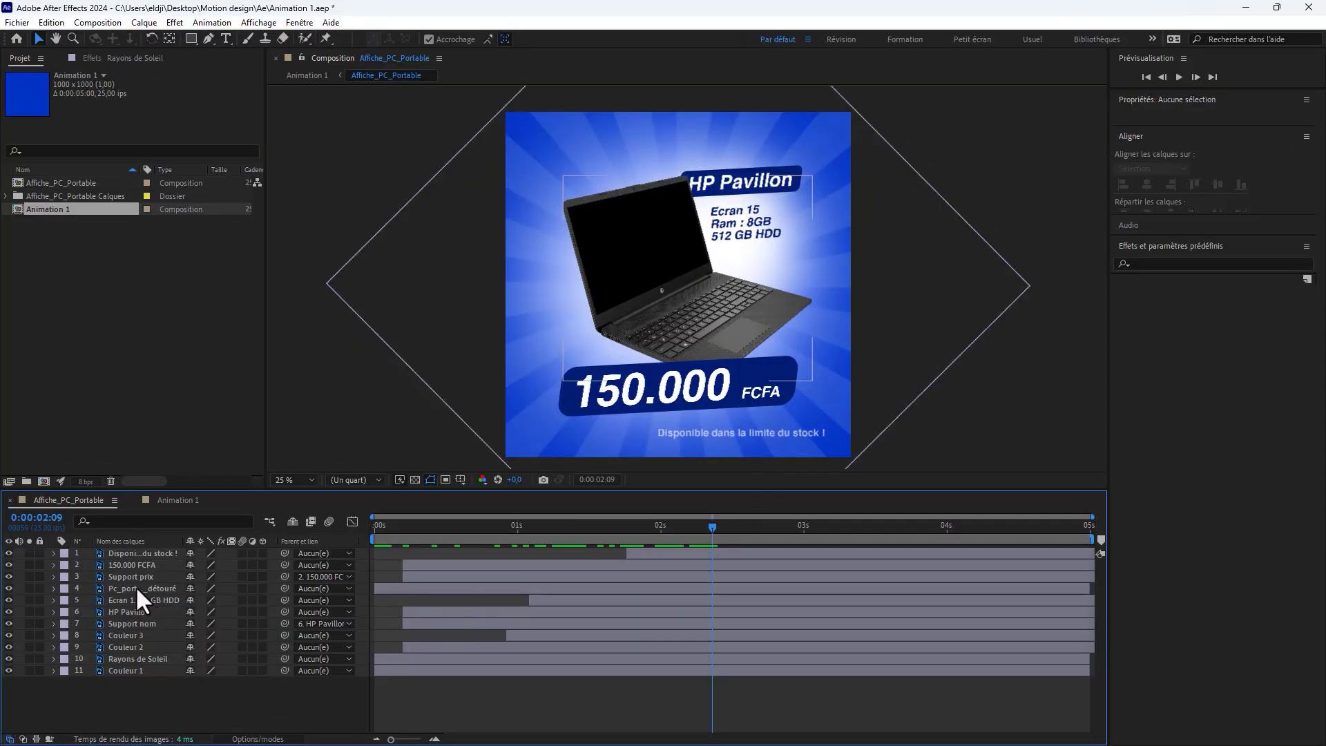
Reveal the Position keyframes of the 150.000 FCFA and HP Pavillon layers and go to their end keyframes at 0:00:01:05
left_click(126, 564)
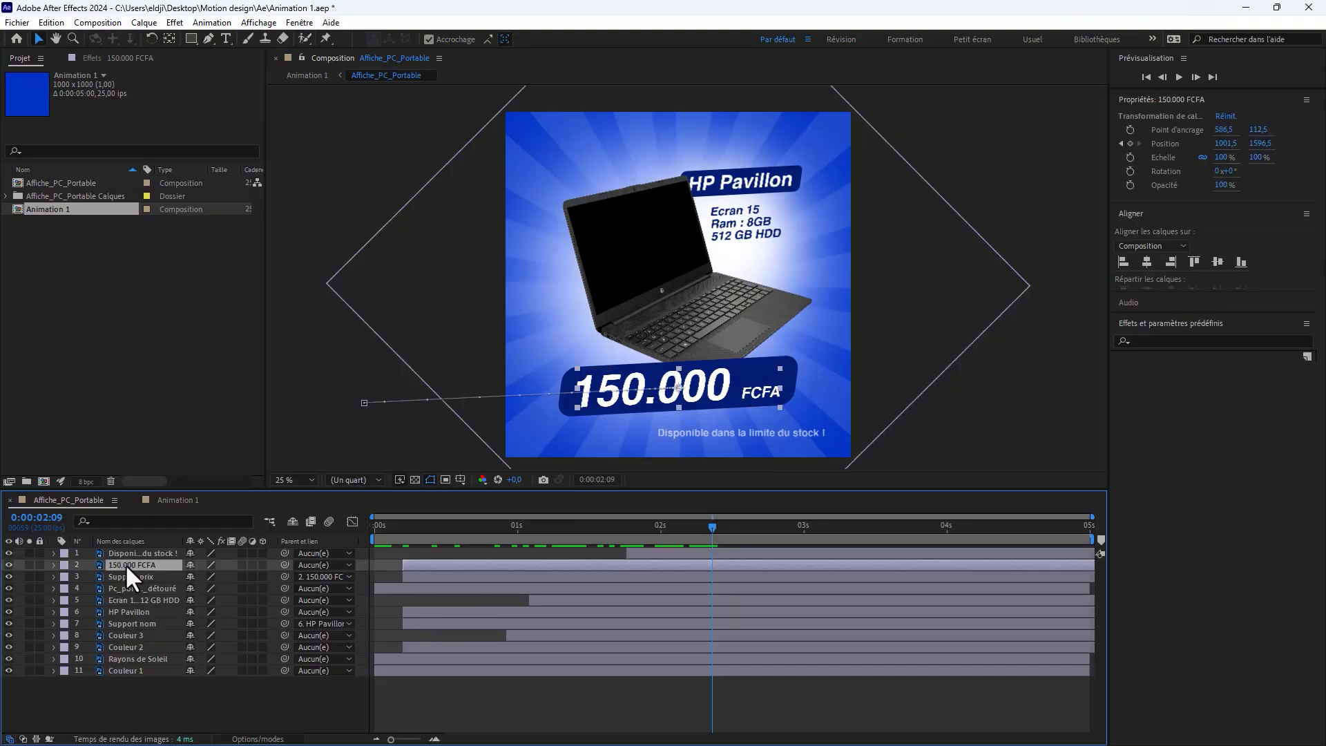
left_click(131, 613, "ctrl")
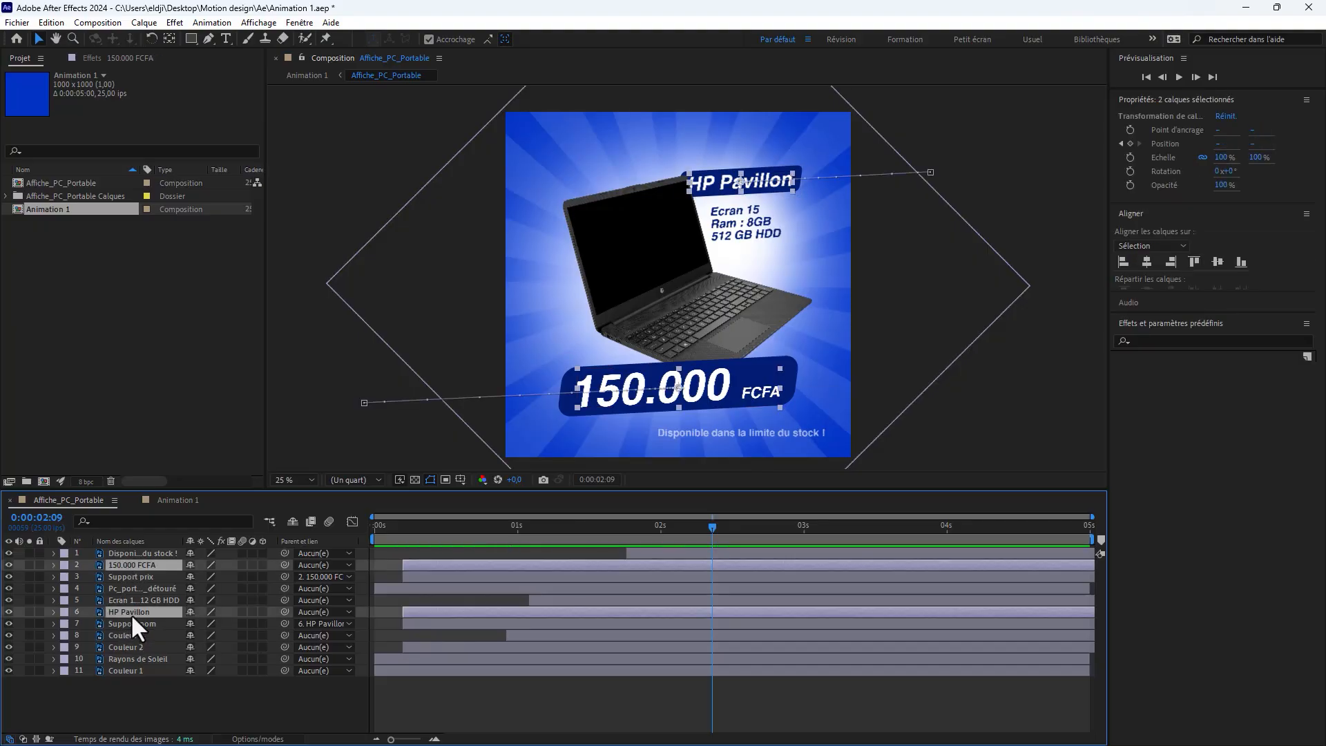
key("p")
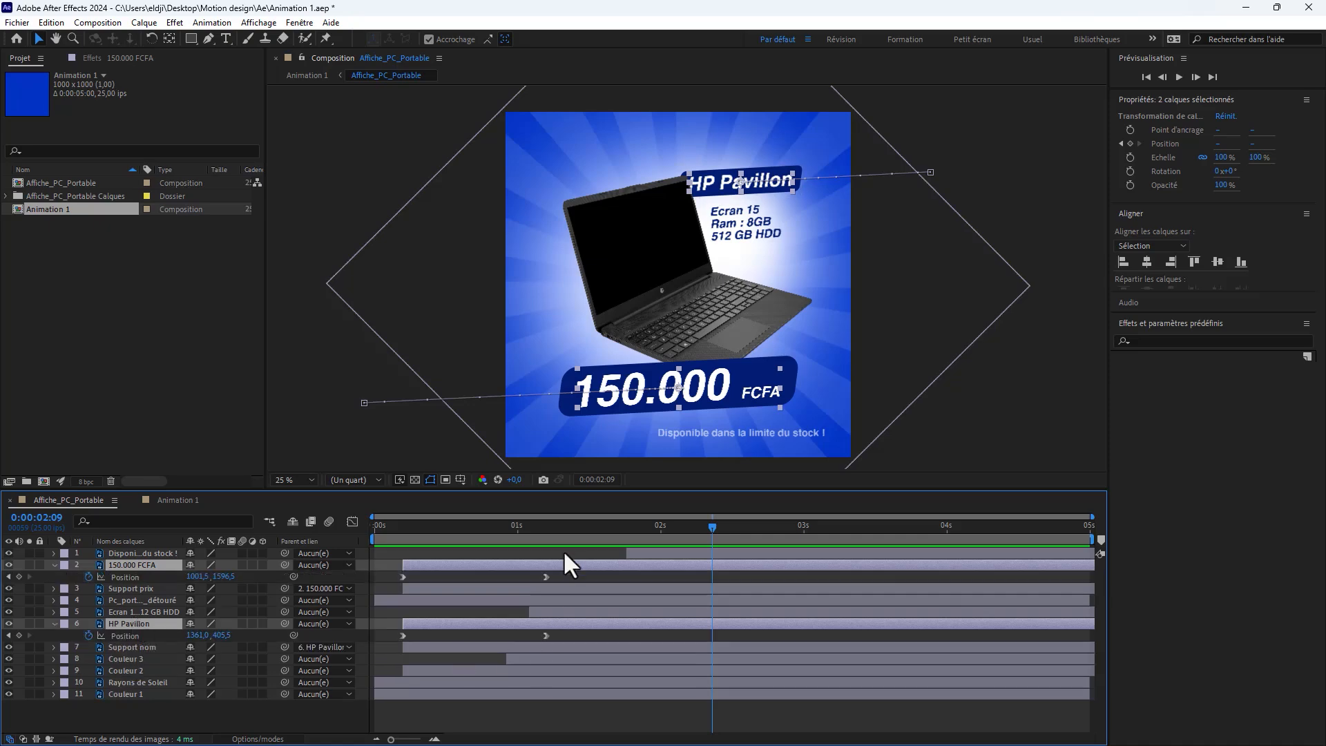
left_click(550, 530)
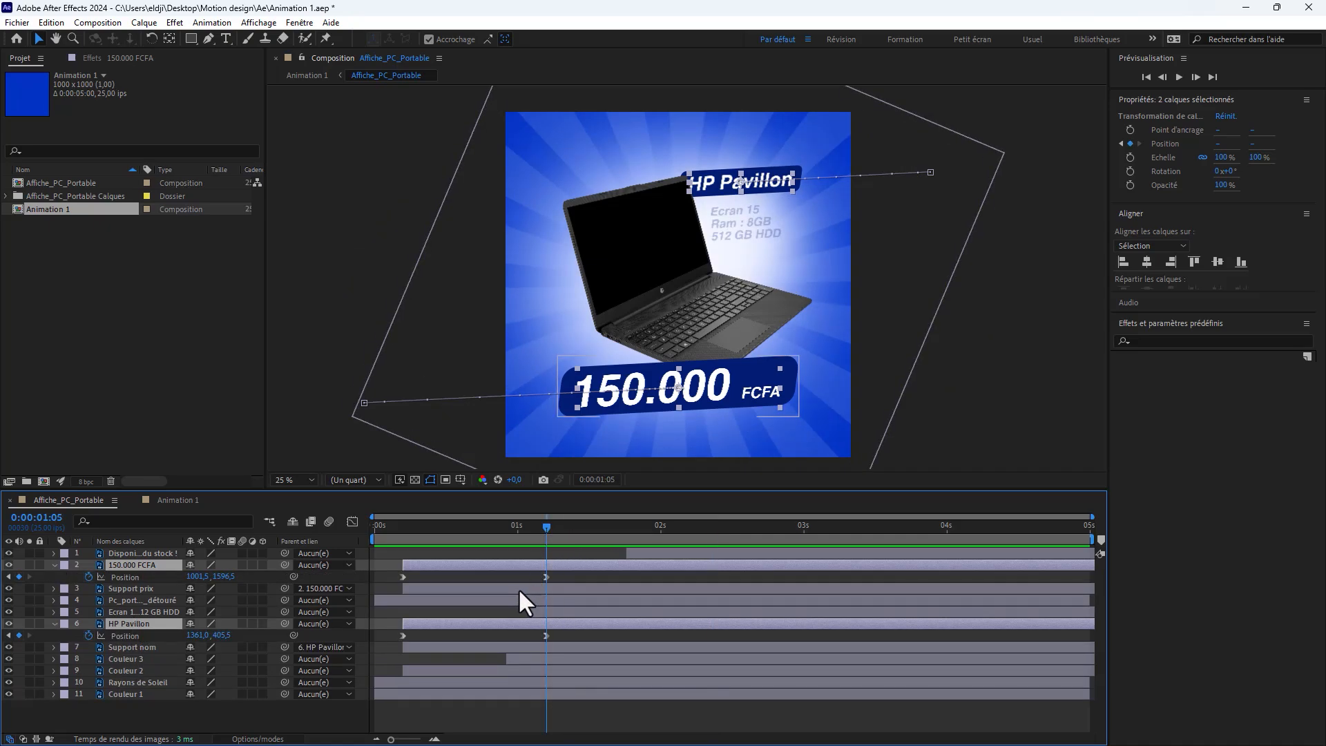
Remove the parent links of the Support prix and Support nom layers by setting their parent to Aucun(e)
left_click(449, 591)
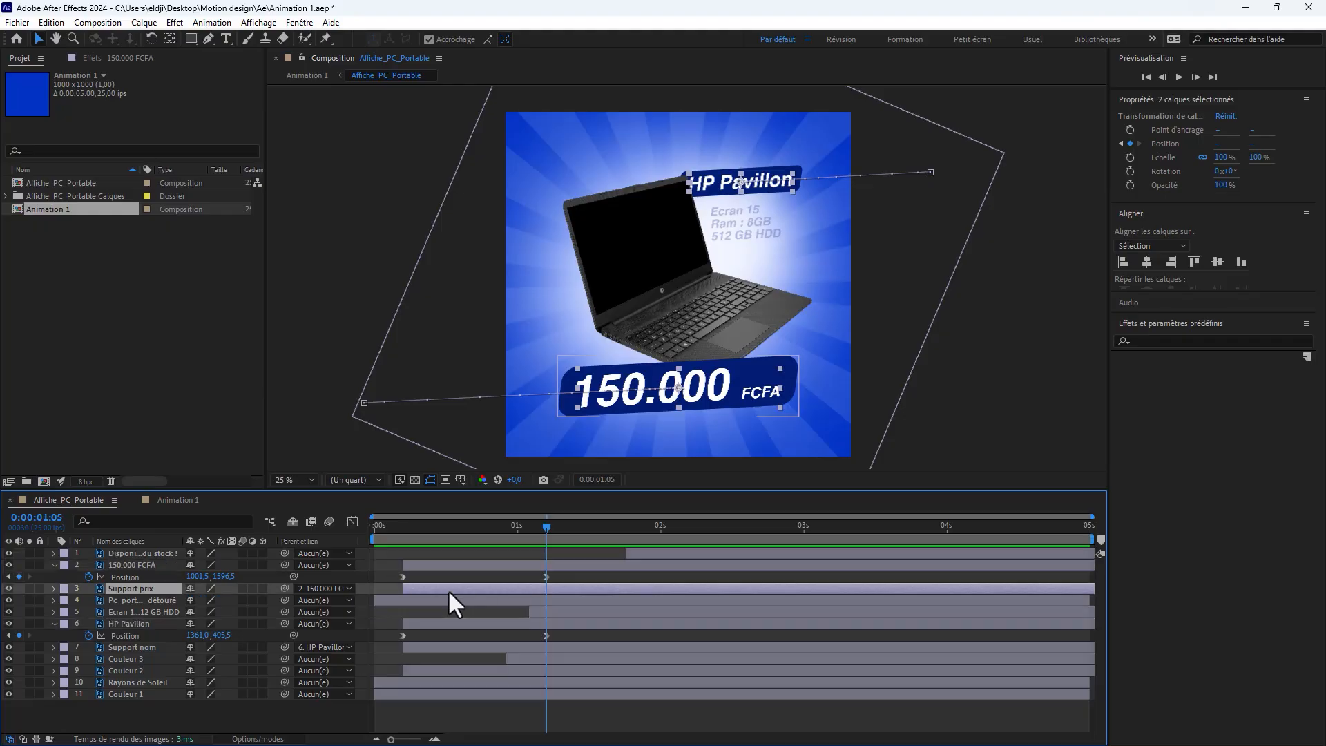
left_click(342, 587)
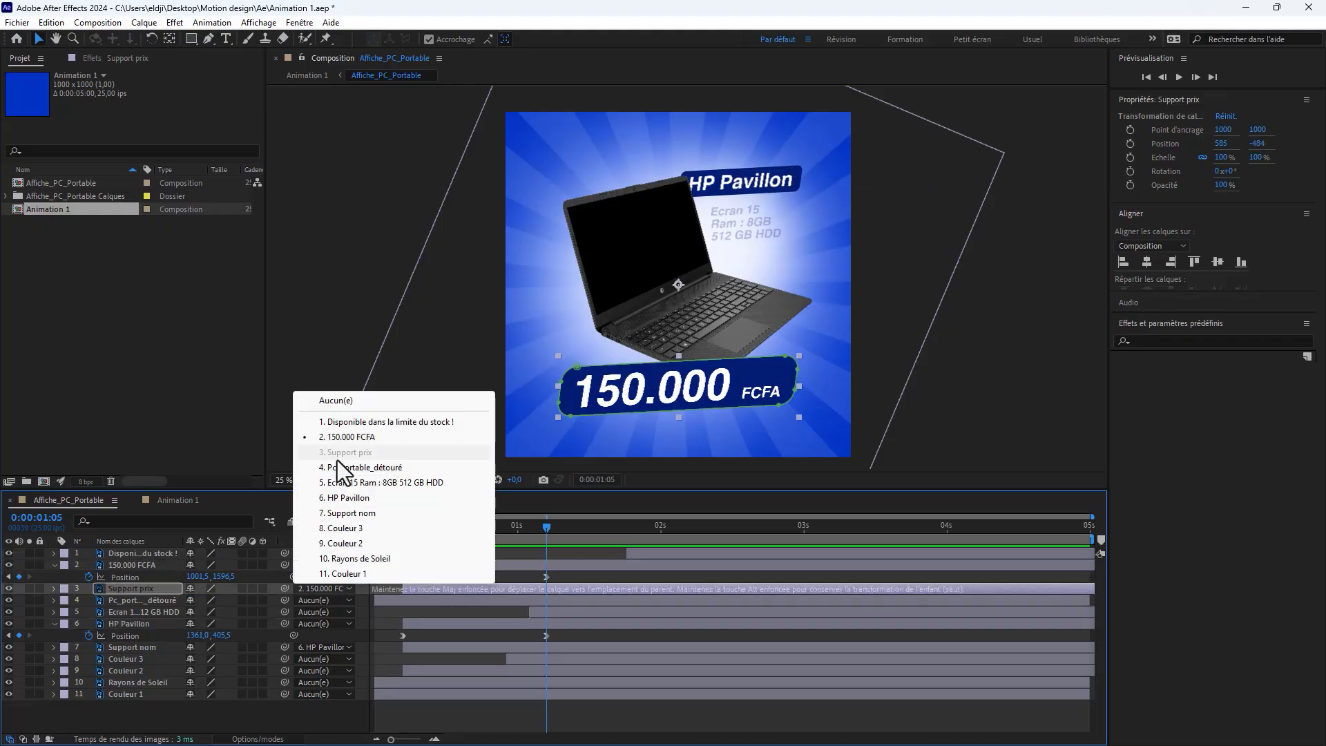
left_click(336, 404)
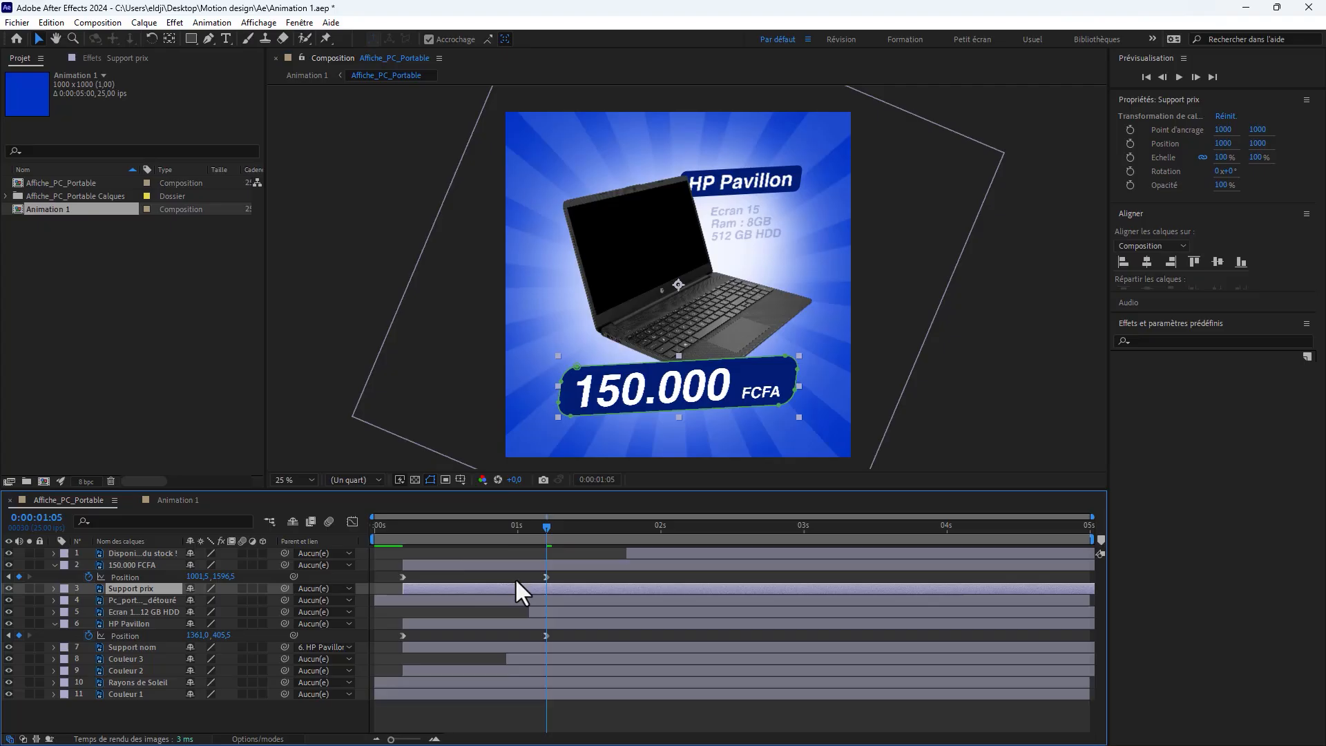
left_click(522, 645)
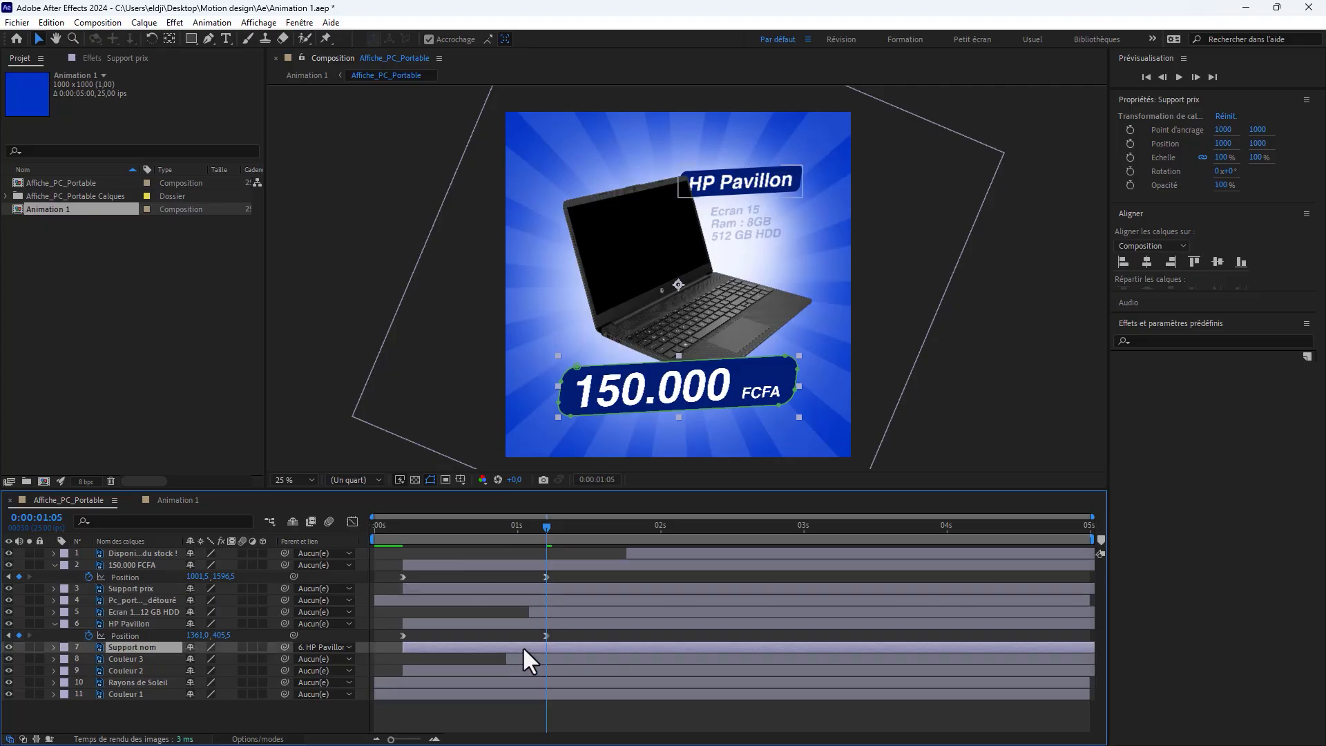
left_click(338, 647)
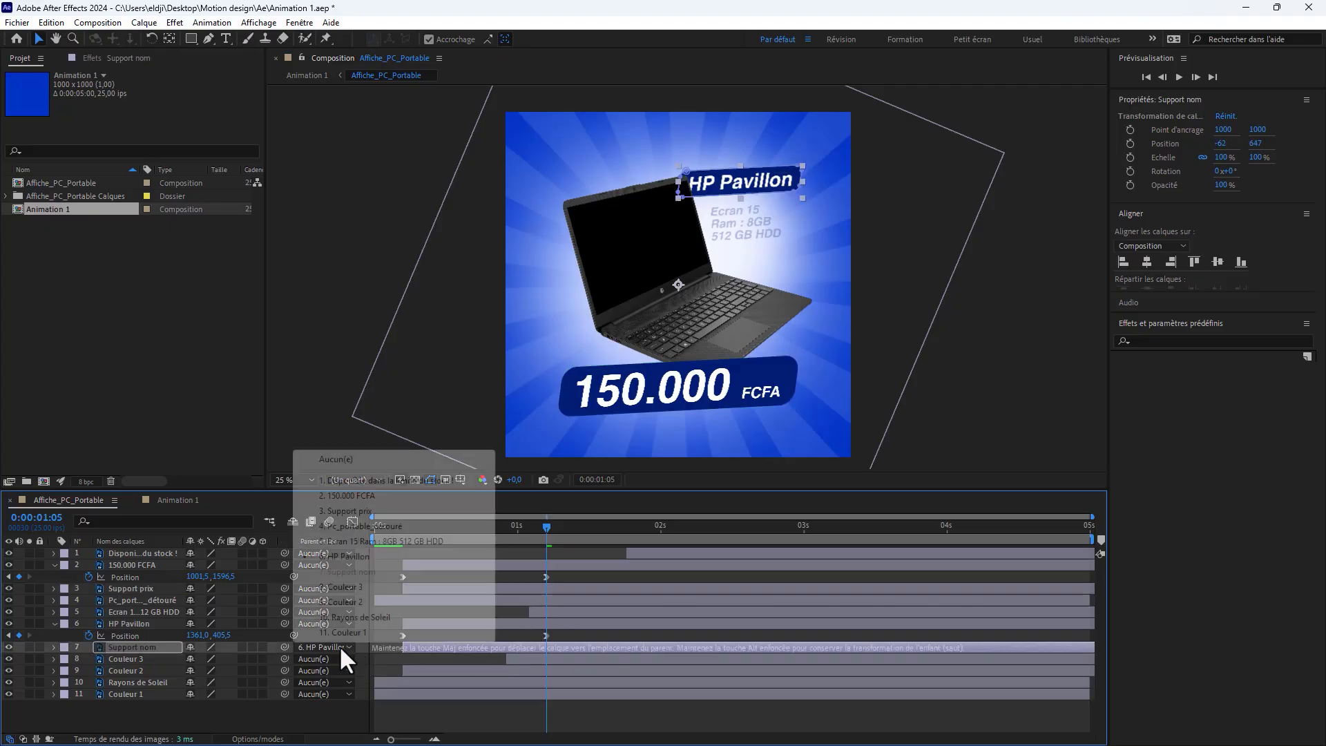
left_click(338, 458)
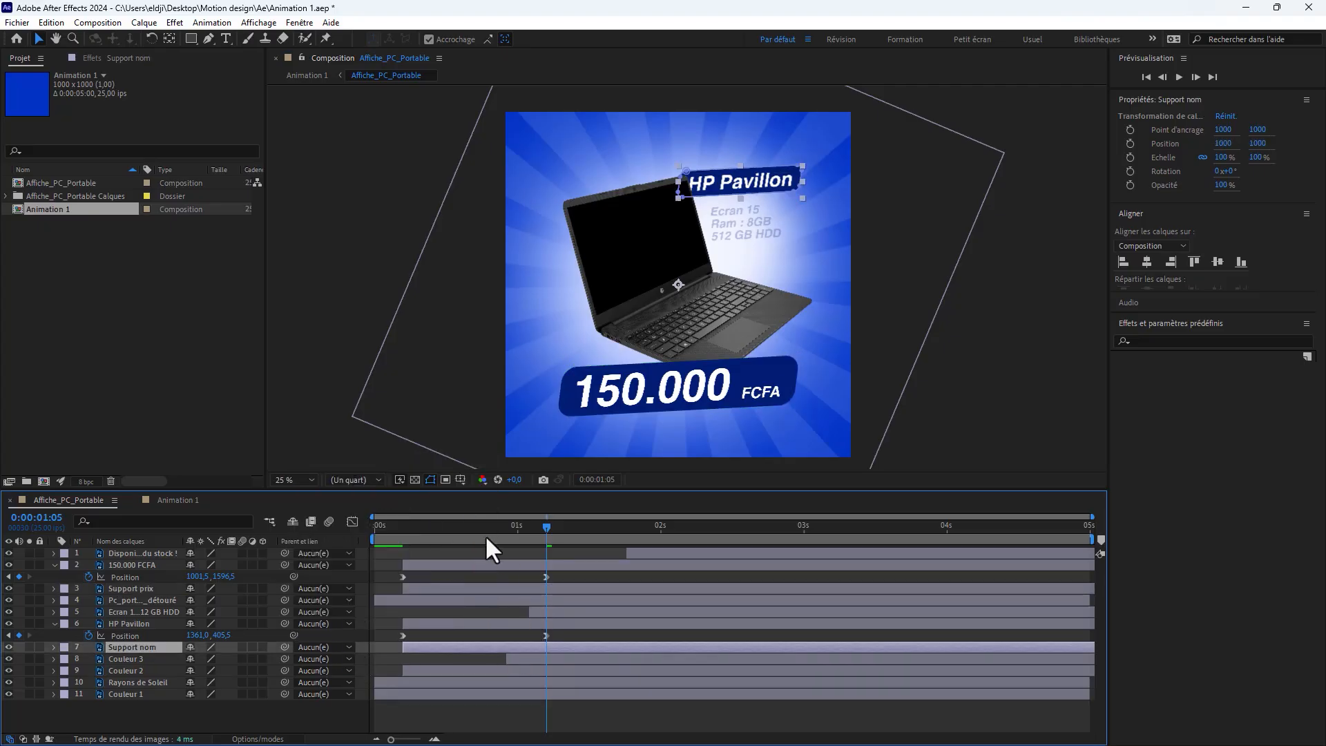
Add Position keyframes to the Support prix and Support nom layers at 0:00:01:05
left_click(504, 589)
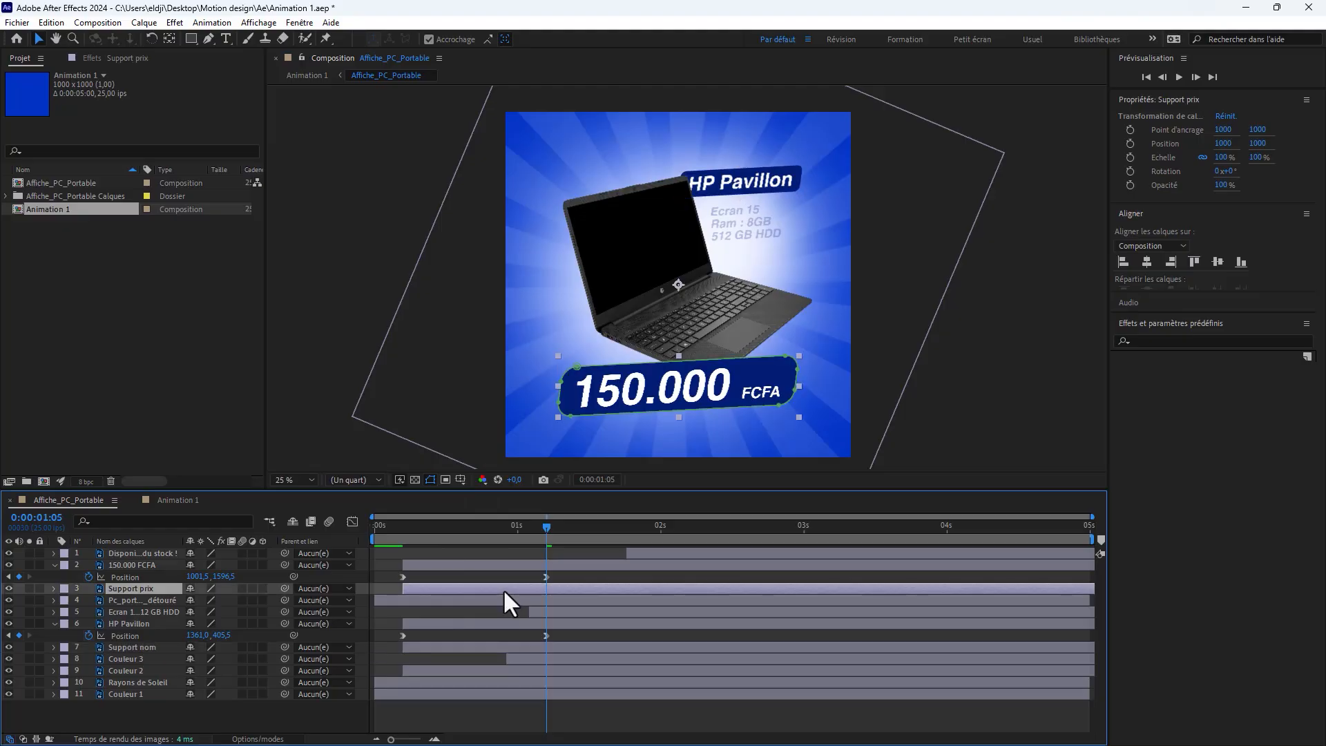
left_click(479, 648, "ctrl")
key("p")
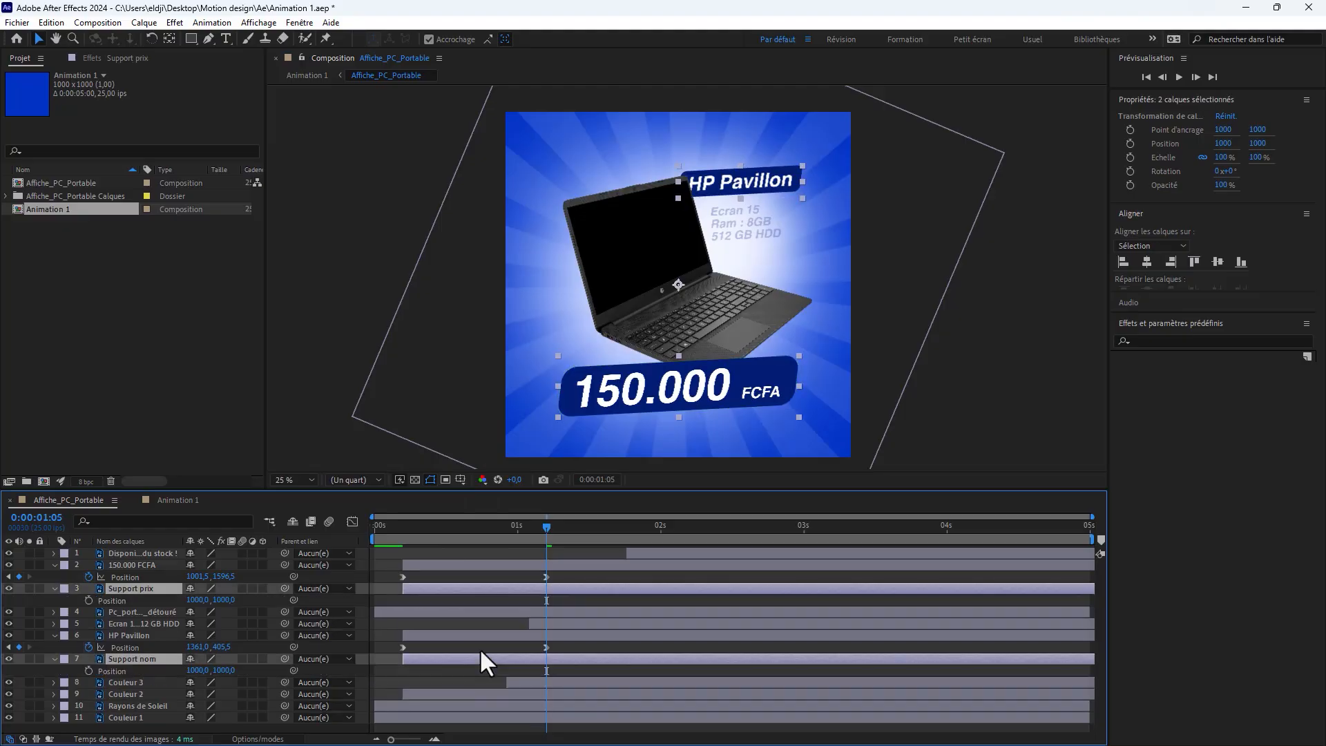
left_click(88, 671)
At 0:00:00:05, move Support prix outside the canvas around the 150.000 FCFA text, to about -819, 1097
left_click_drag(545, 527, 404, 538)
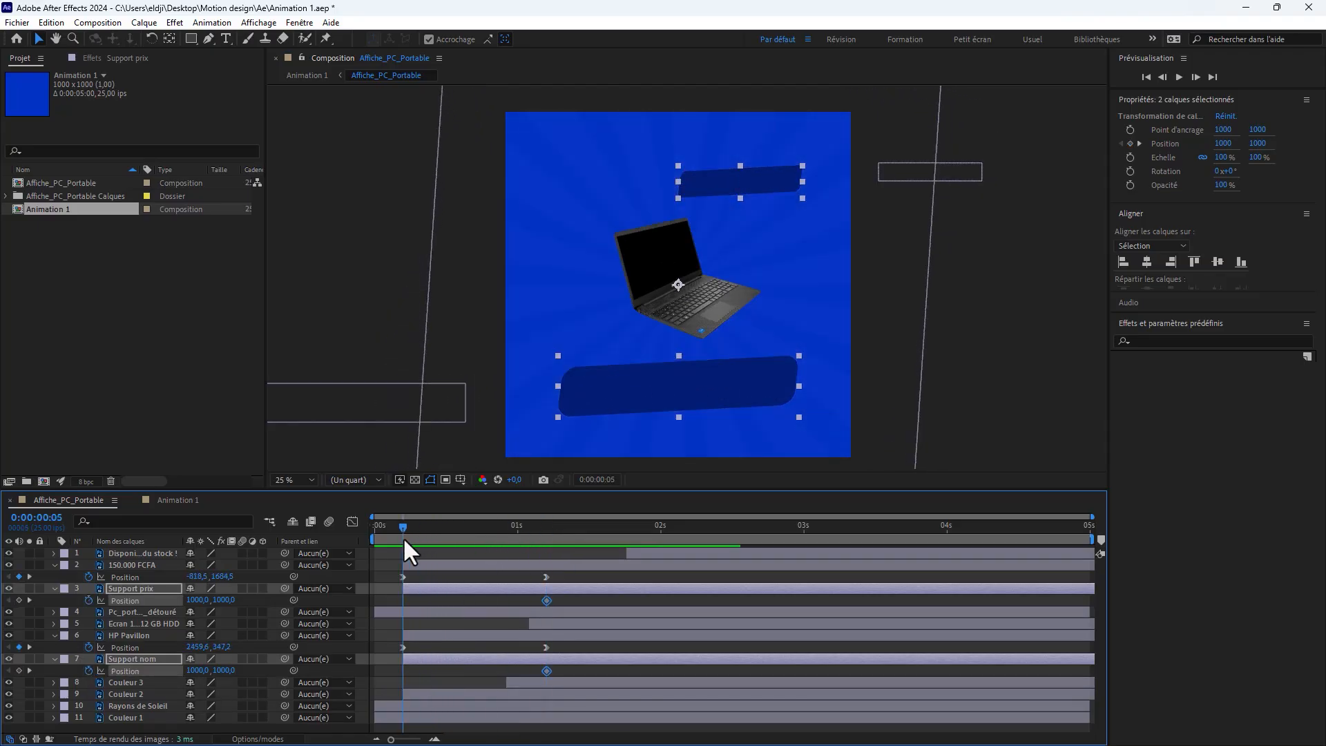
left_click(496, 598)
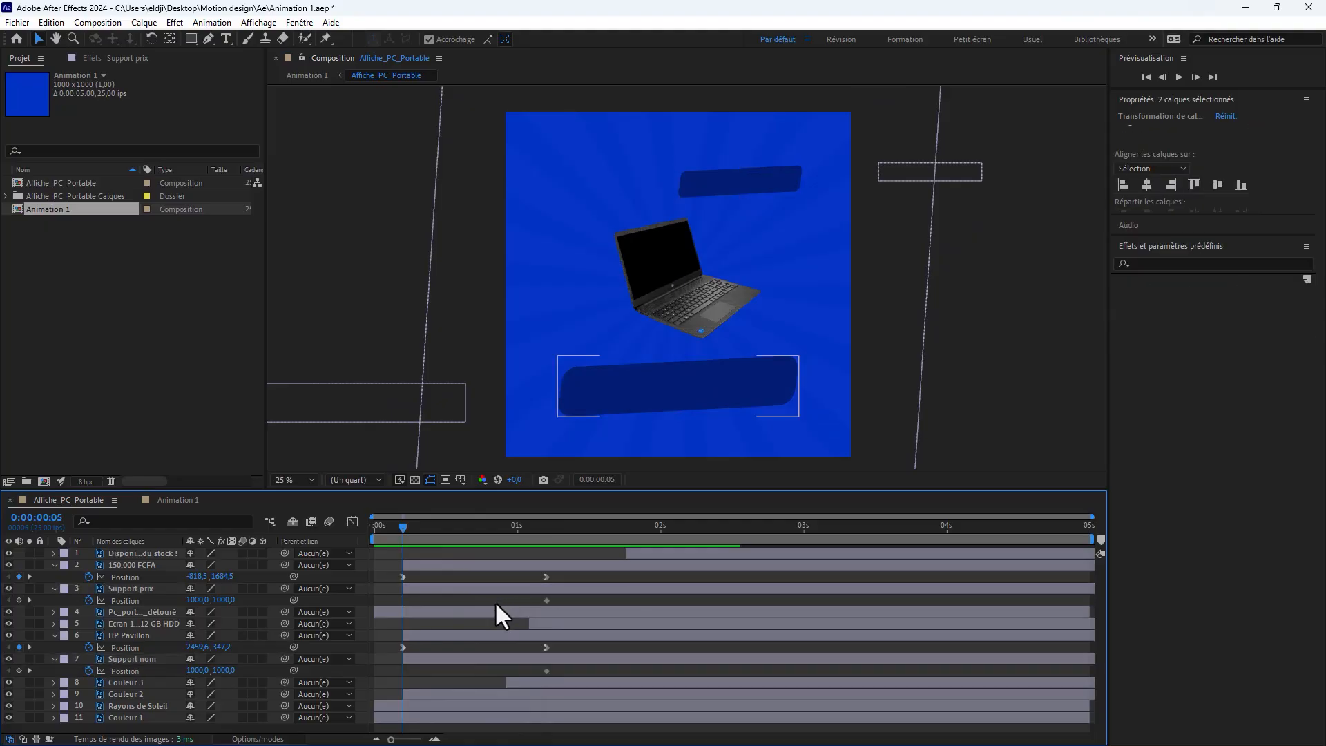
left_click(503, 589)
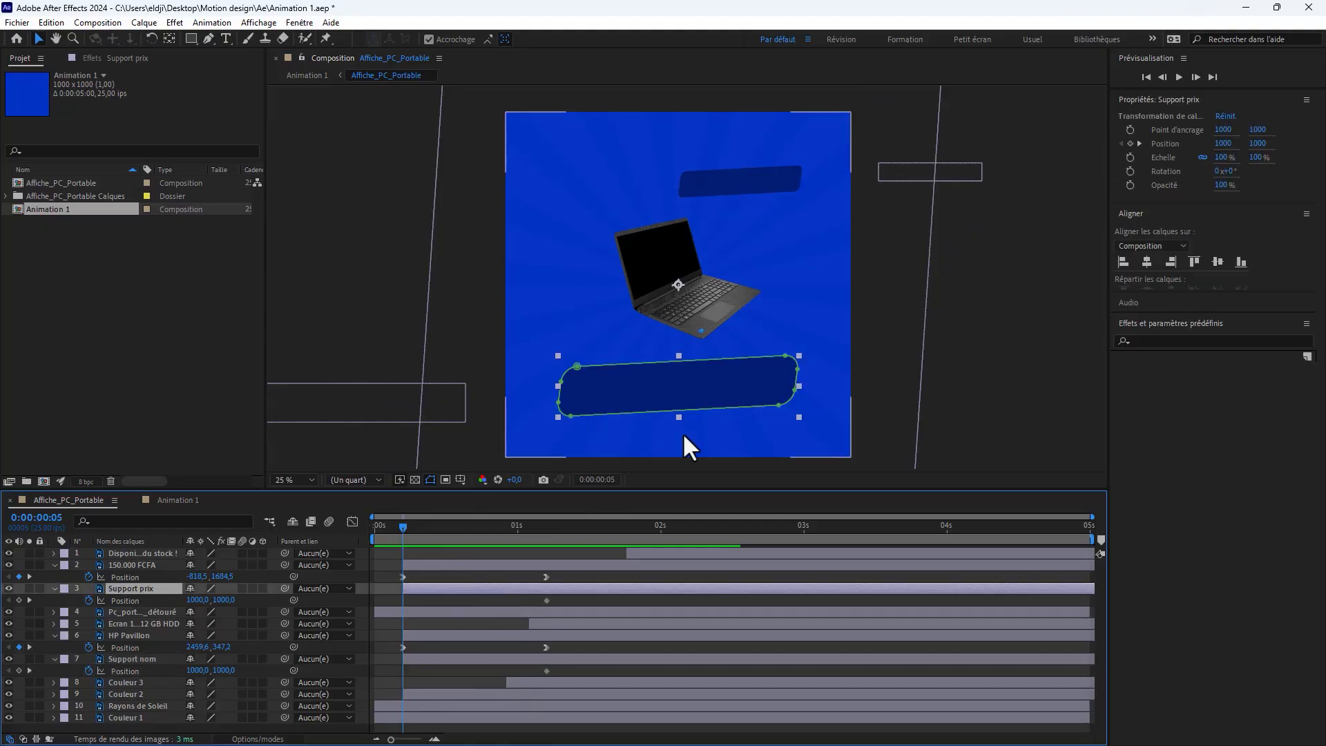
scroll(763, 330, "down", 1)
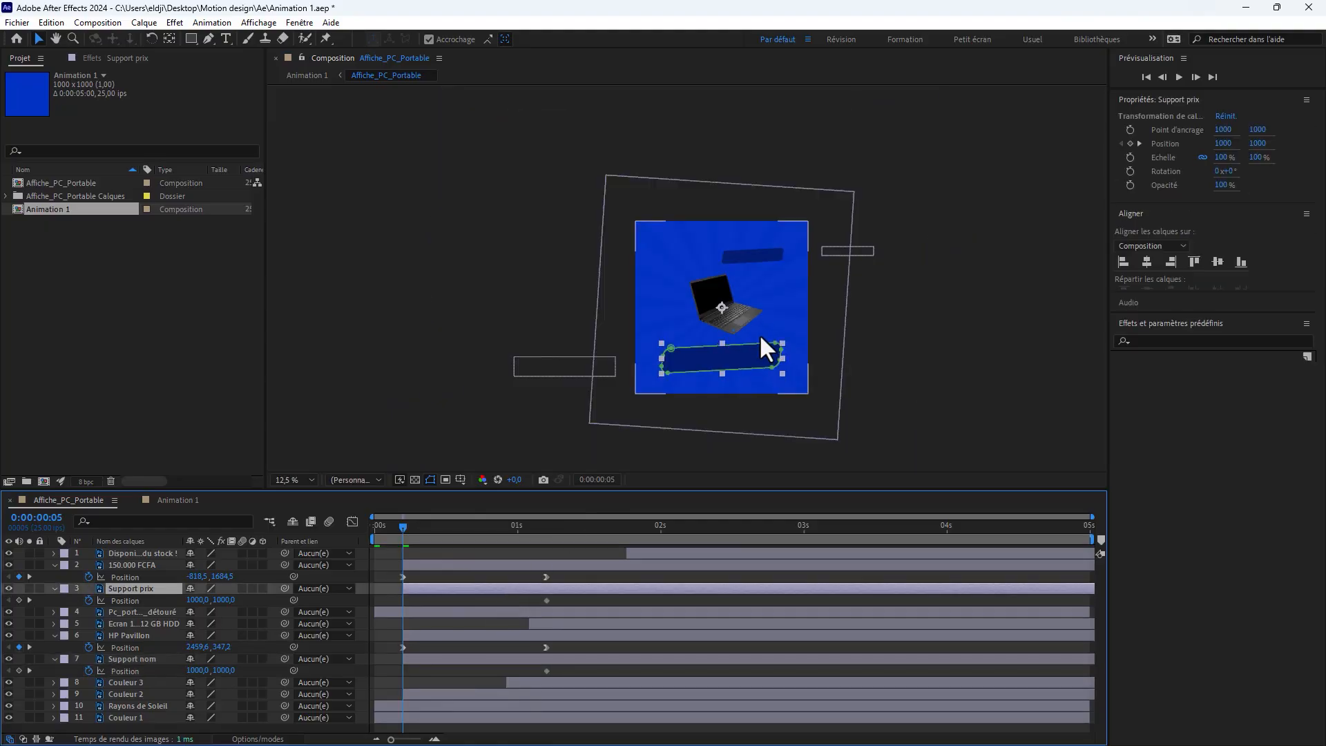
scroll(585, 381, "up", 2)
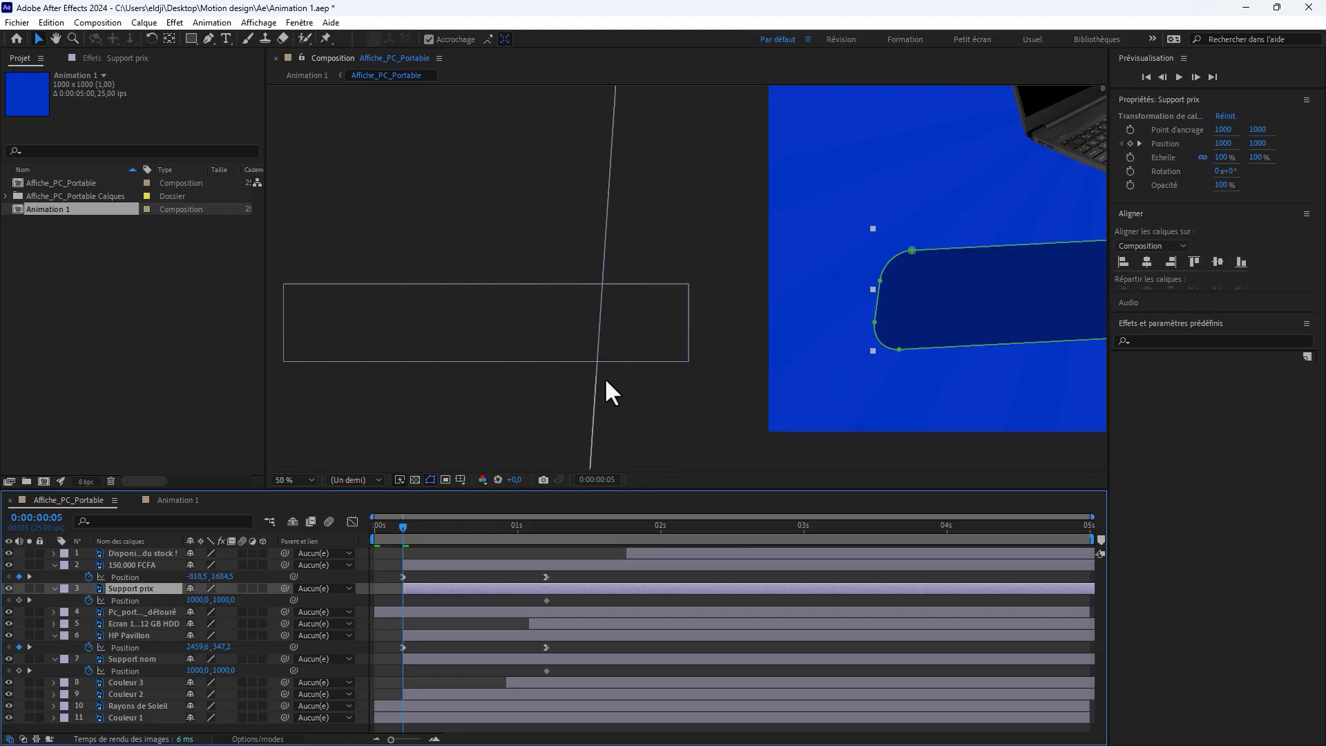
scroll(605, 380, "down", 1)
left_click_drag(838, 349, 561, 362)
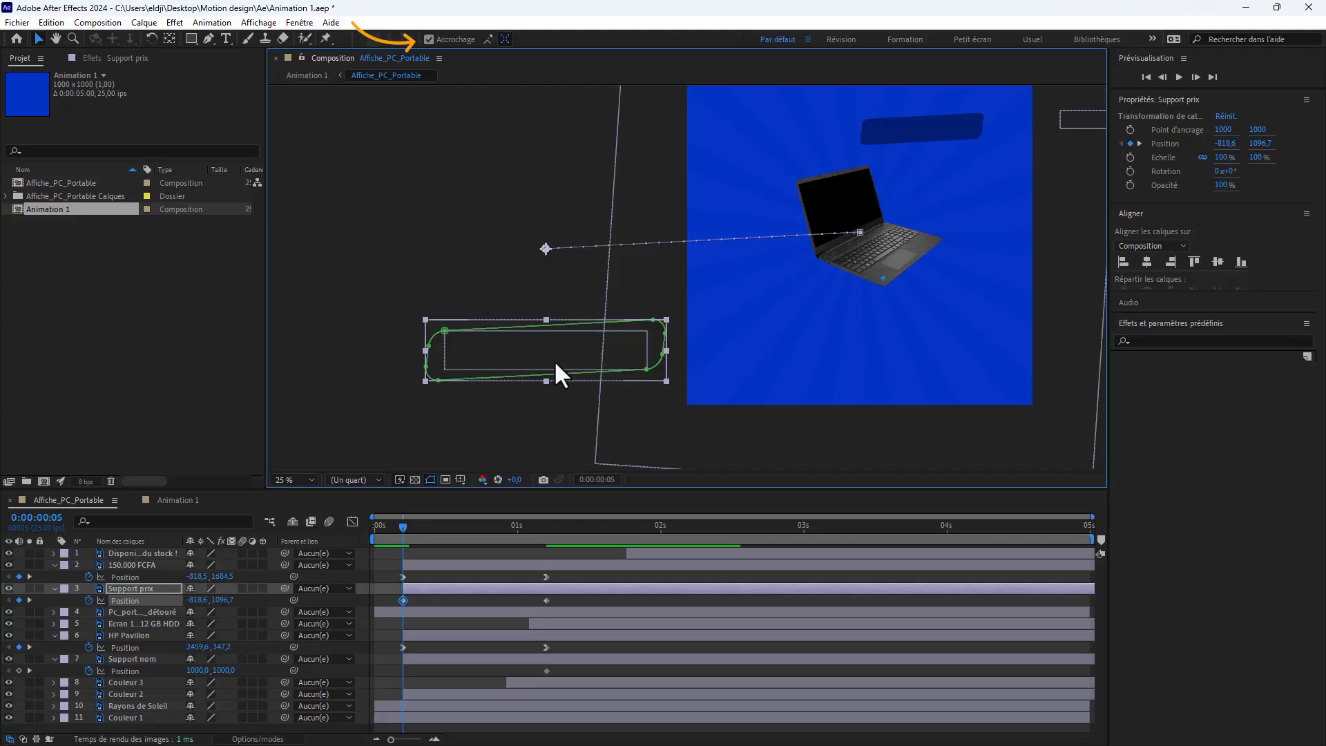
scroll(557, 359, "up", 2)
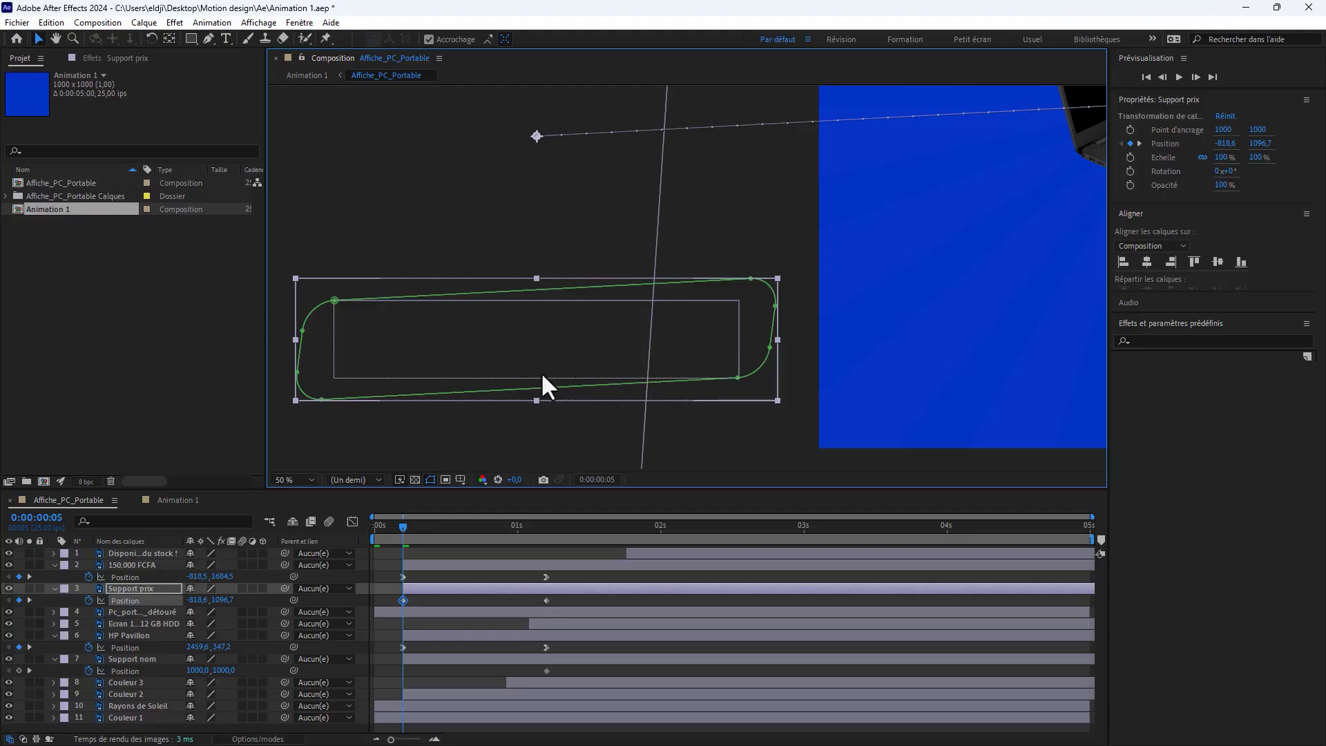
scroll(540, 372, "down", 2)
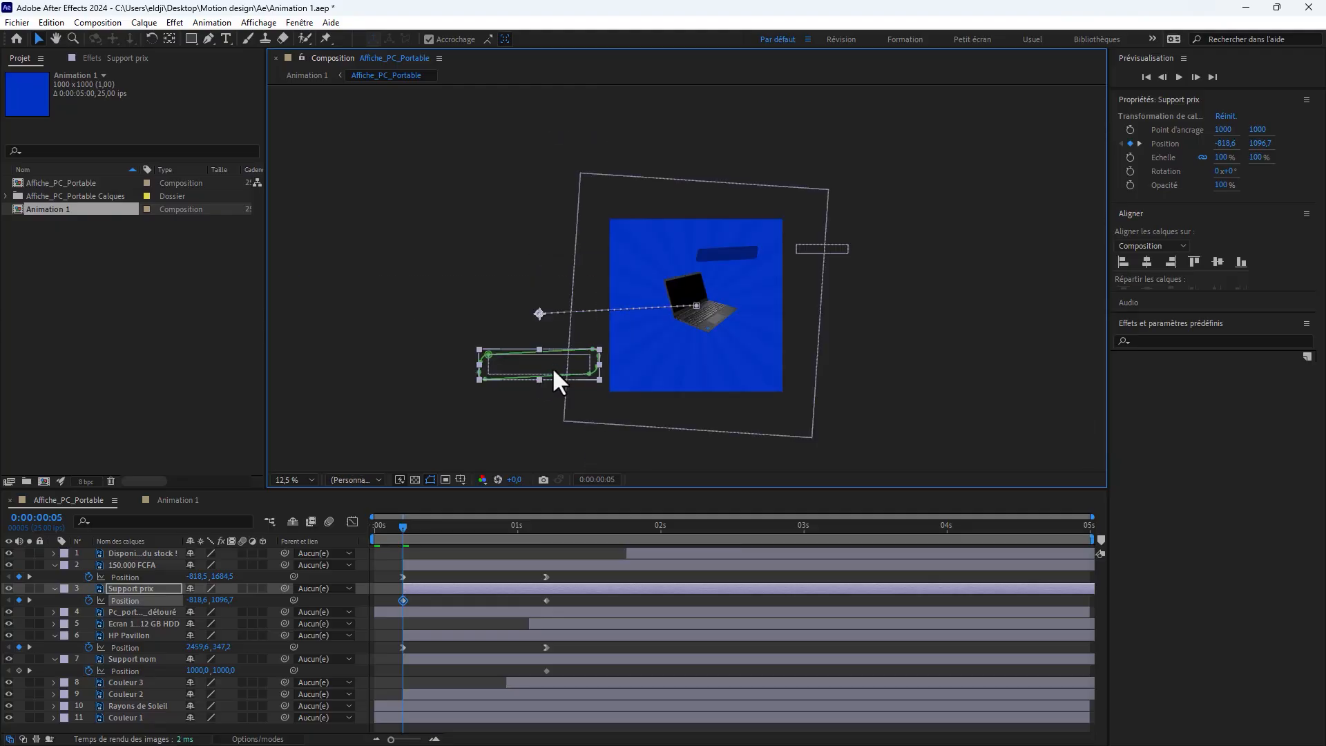
At 0:00:00:05, move Support nom outside the canvas around the HP Pavillon text, to about 2100, 945
left_click(485, 659)
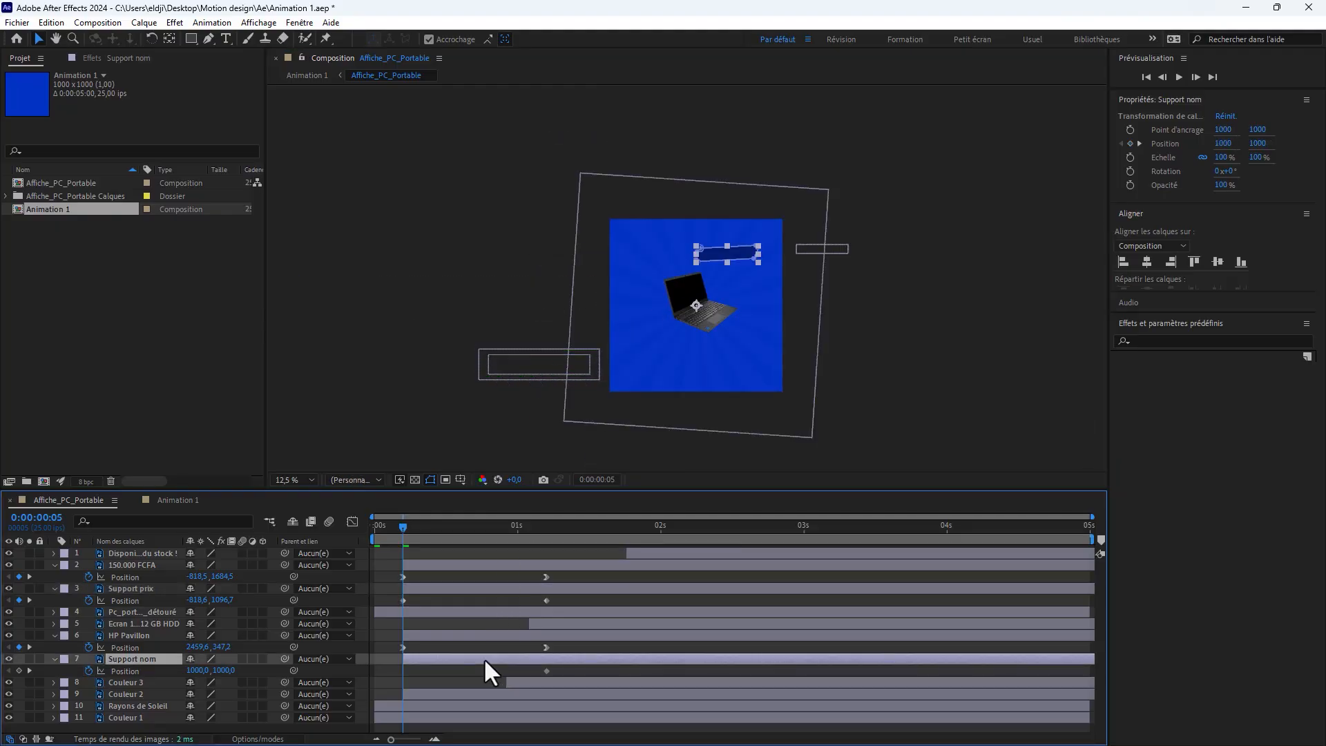
scroll(826, 247, "up", 2)
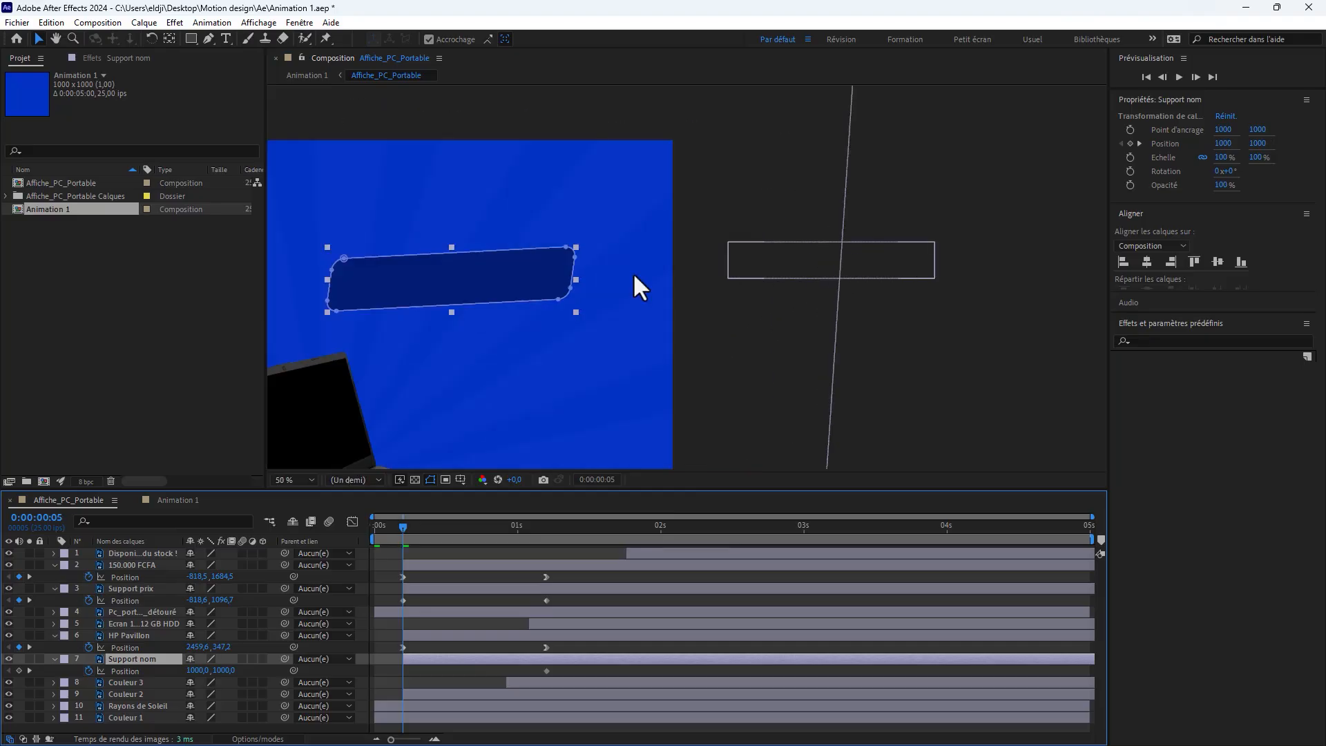
left_click_drag(454, 273, 846, 254)
scroll(810, 248, "down", 2)
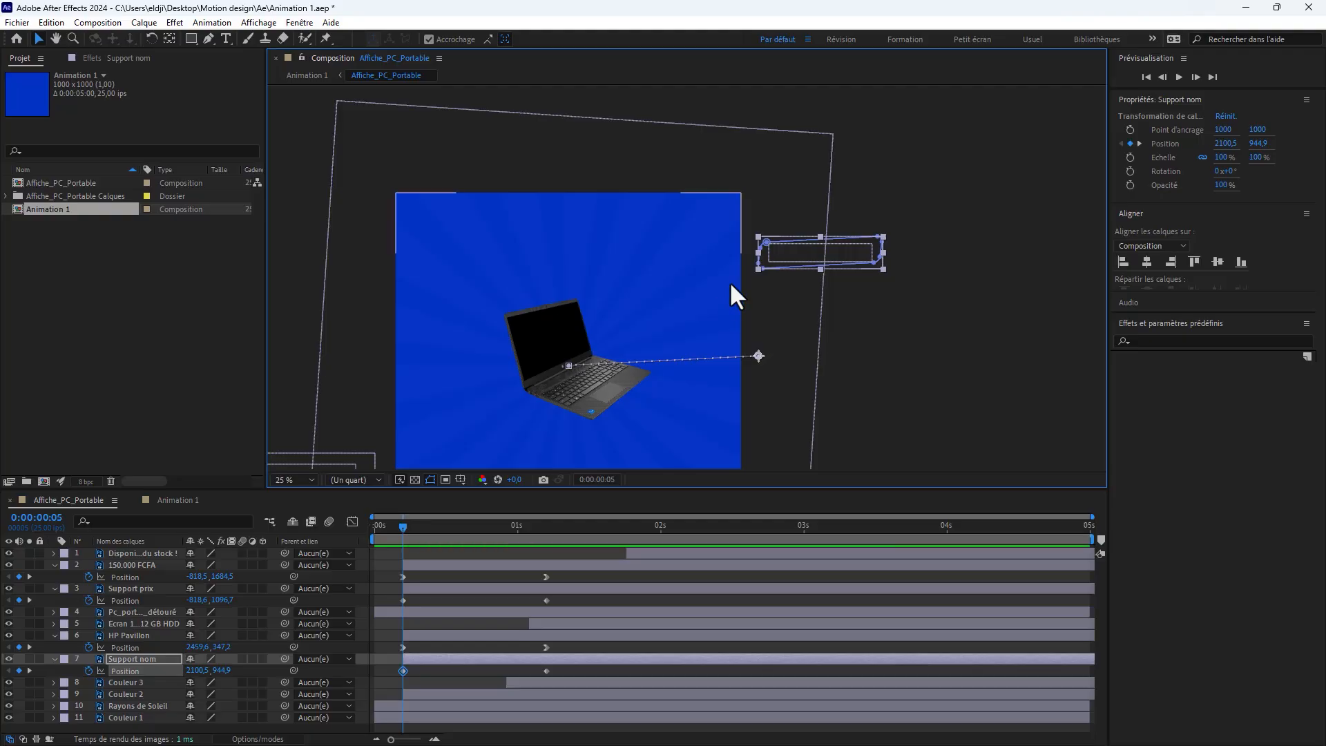
scroll(683, 304, "down", 4)
scroll(694, 288, "up", 2)
scroll(741, 279, "up", 2)
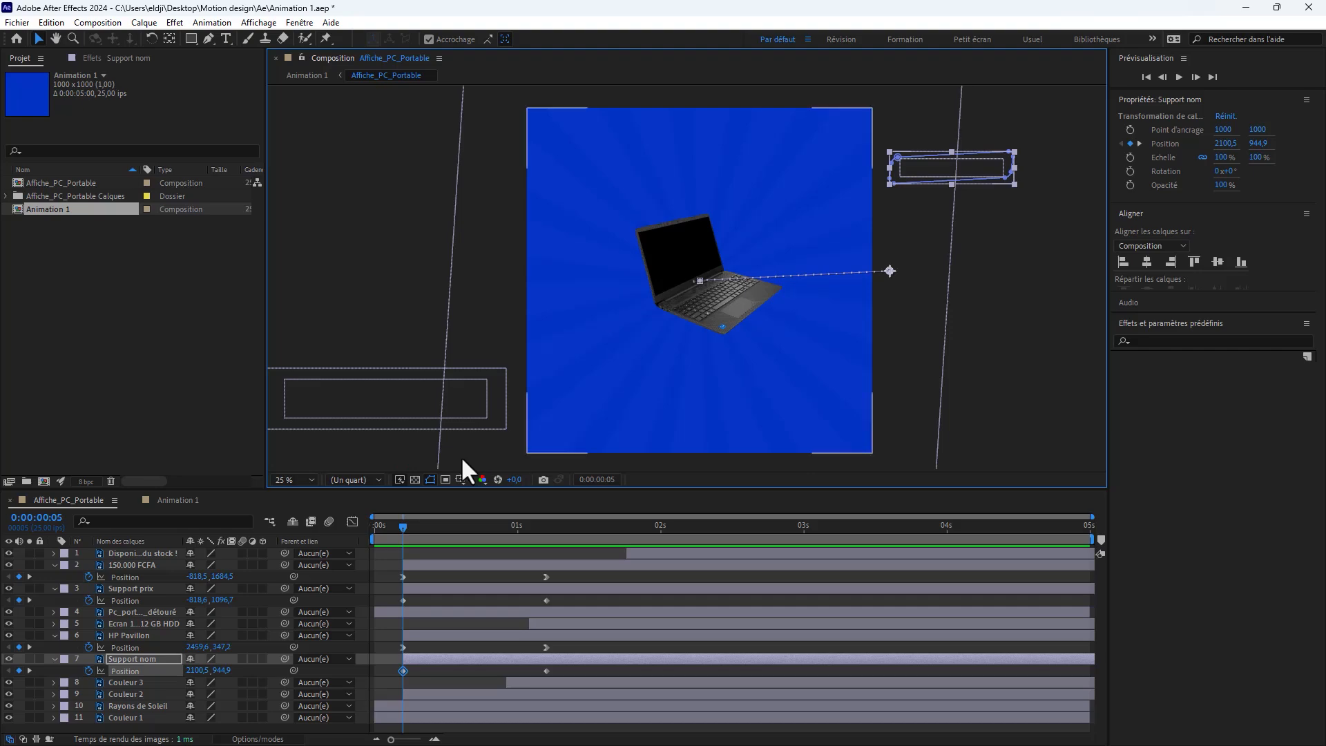
Undo the Position keyframes and off-canvas moves of the Support prix and Support nom layers
left_click(499, 649)
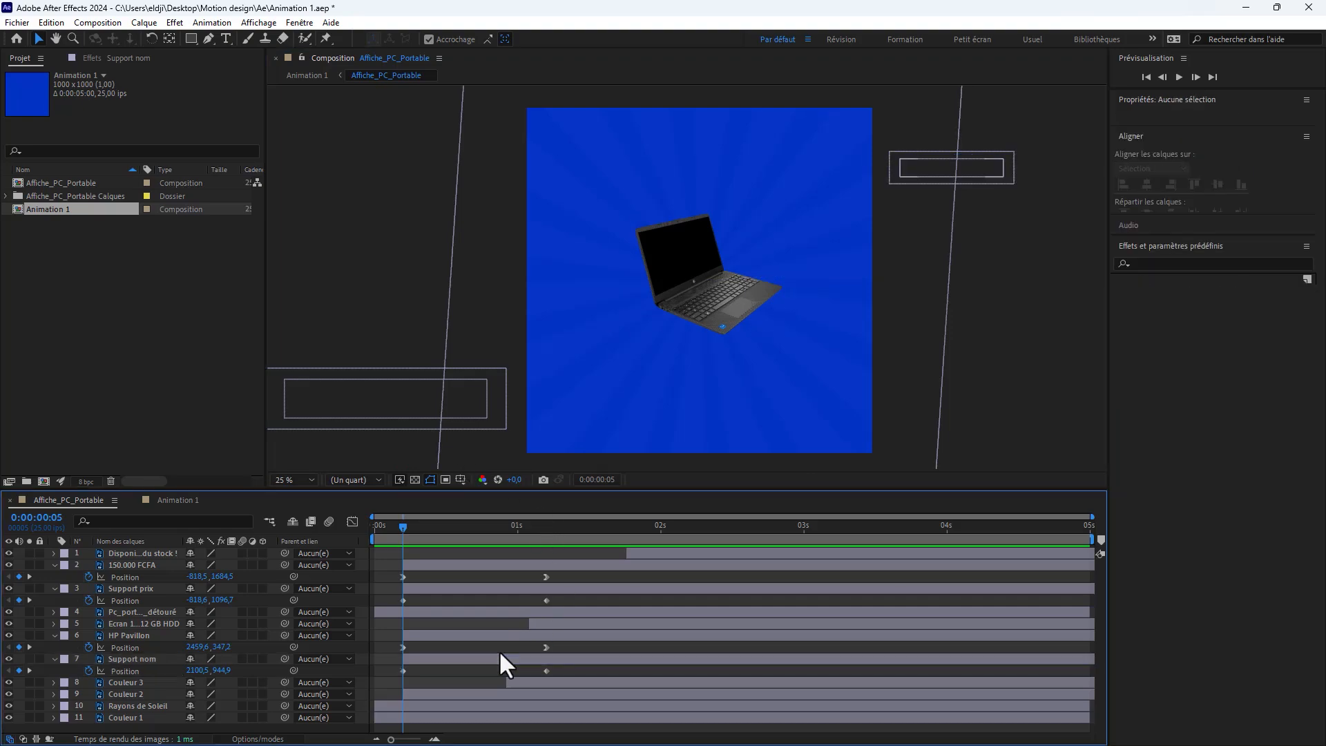
key("ctrl+z")
key("ctrl+z")
key("ctrl+z")
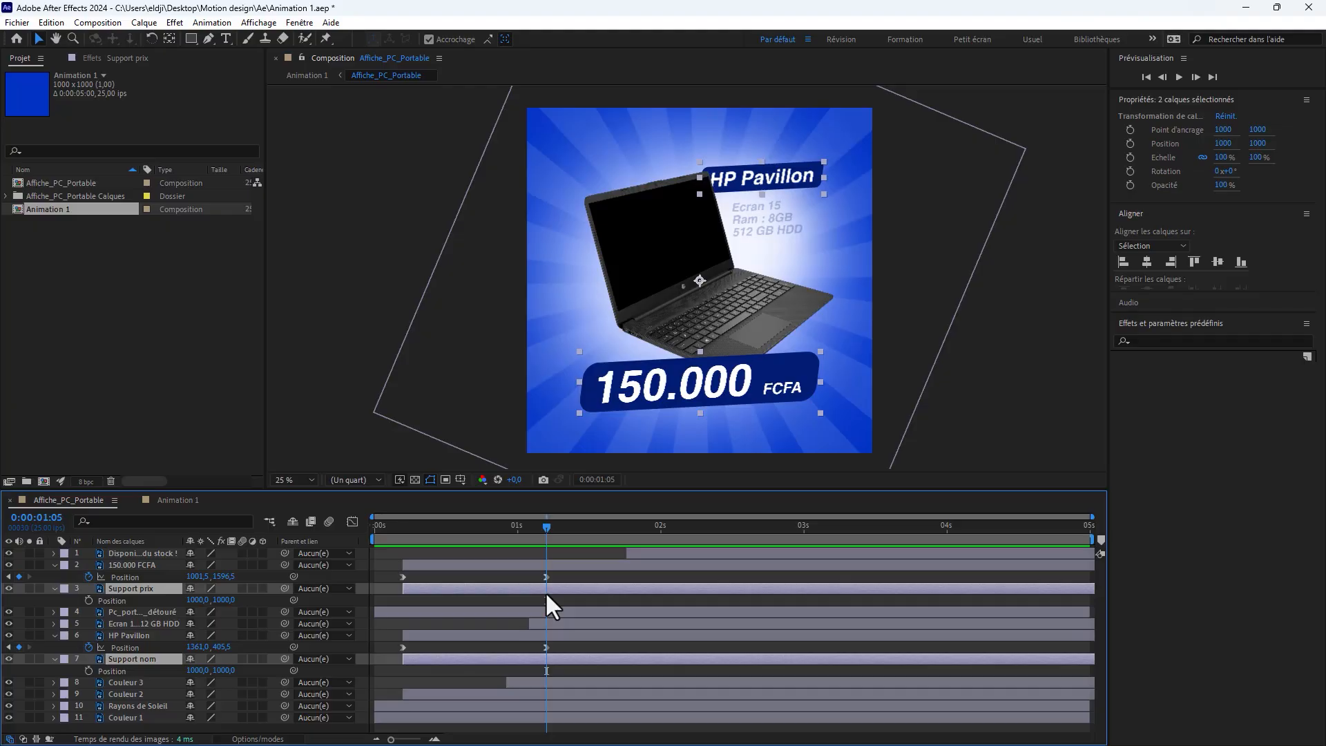
Centre the Support prix layer's anchor point on the blue background shape behind the 150.000 FCFA text
left_click(524, 601)
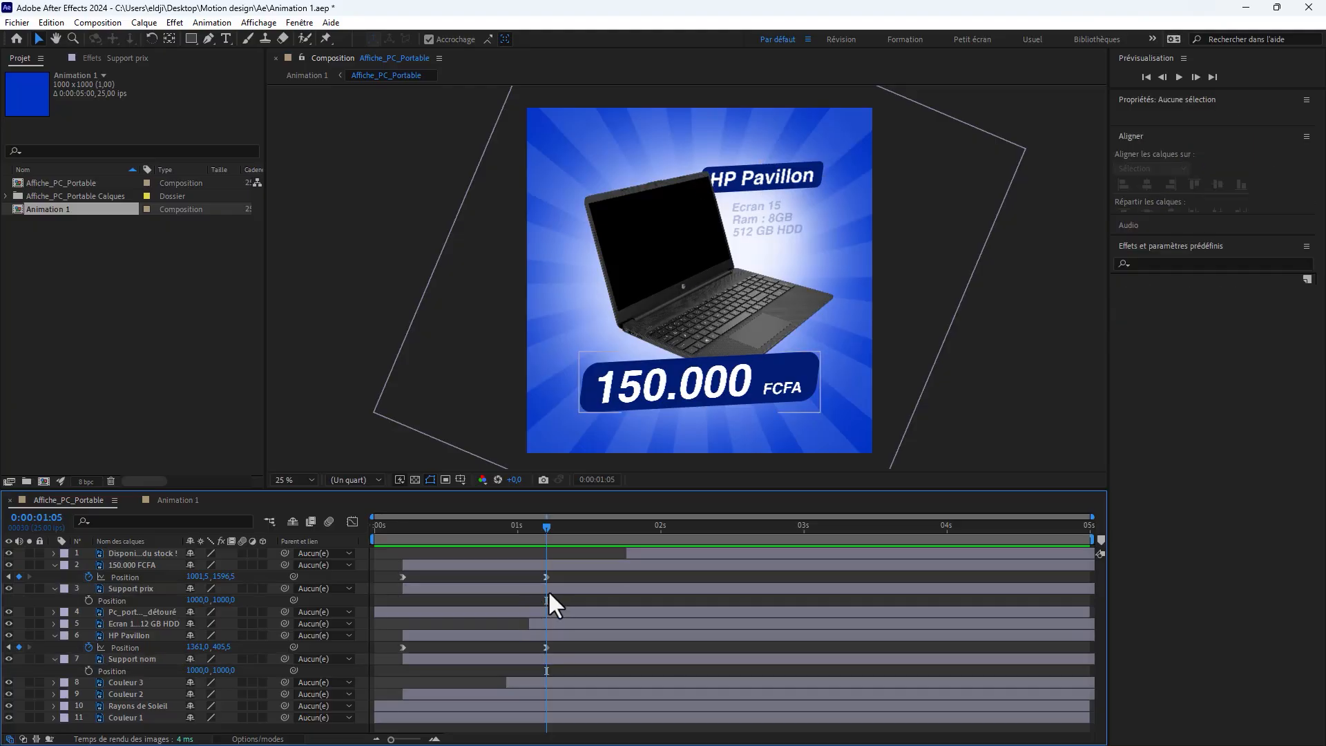
left_click(548, 589)
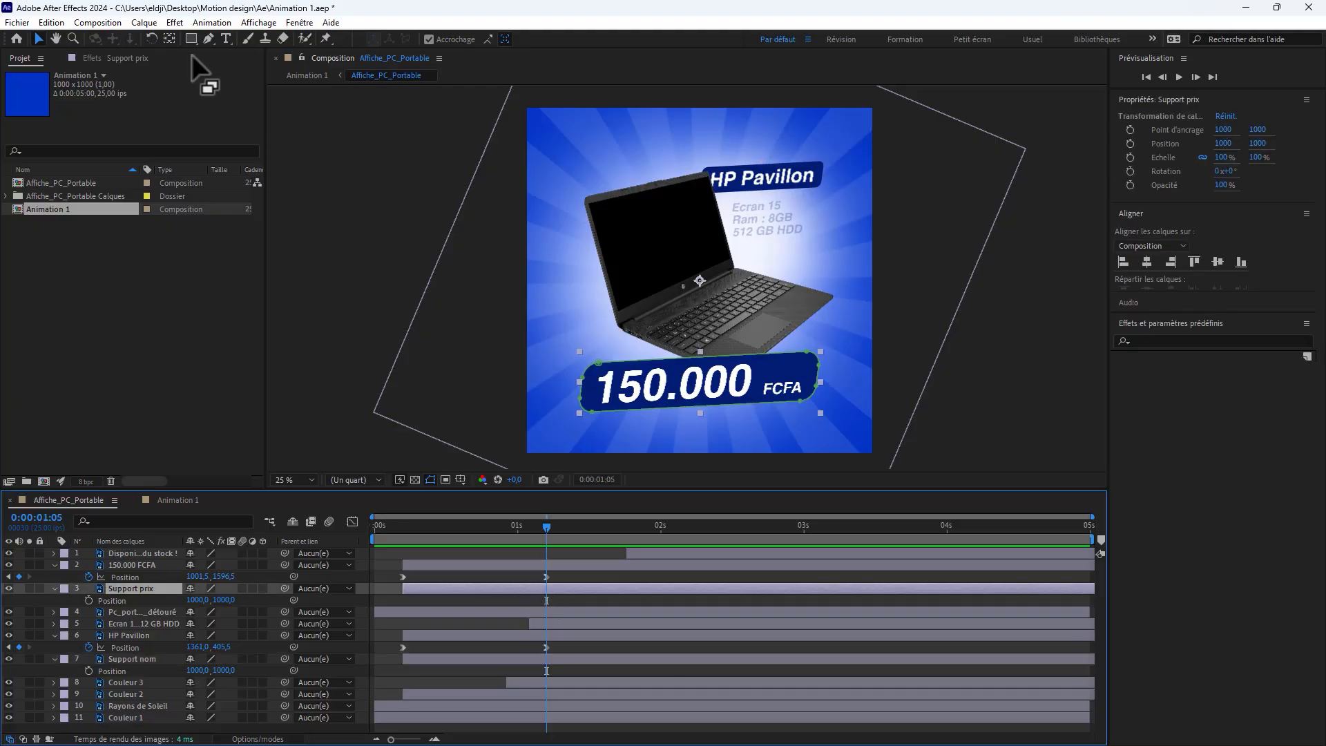
left_click(169, 40)
left_click_drag(739, 334, 697, 381)
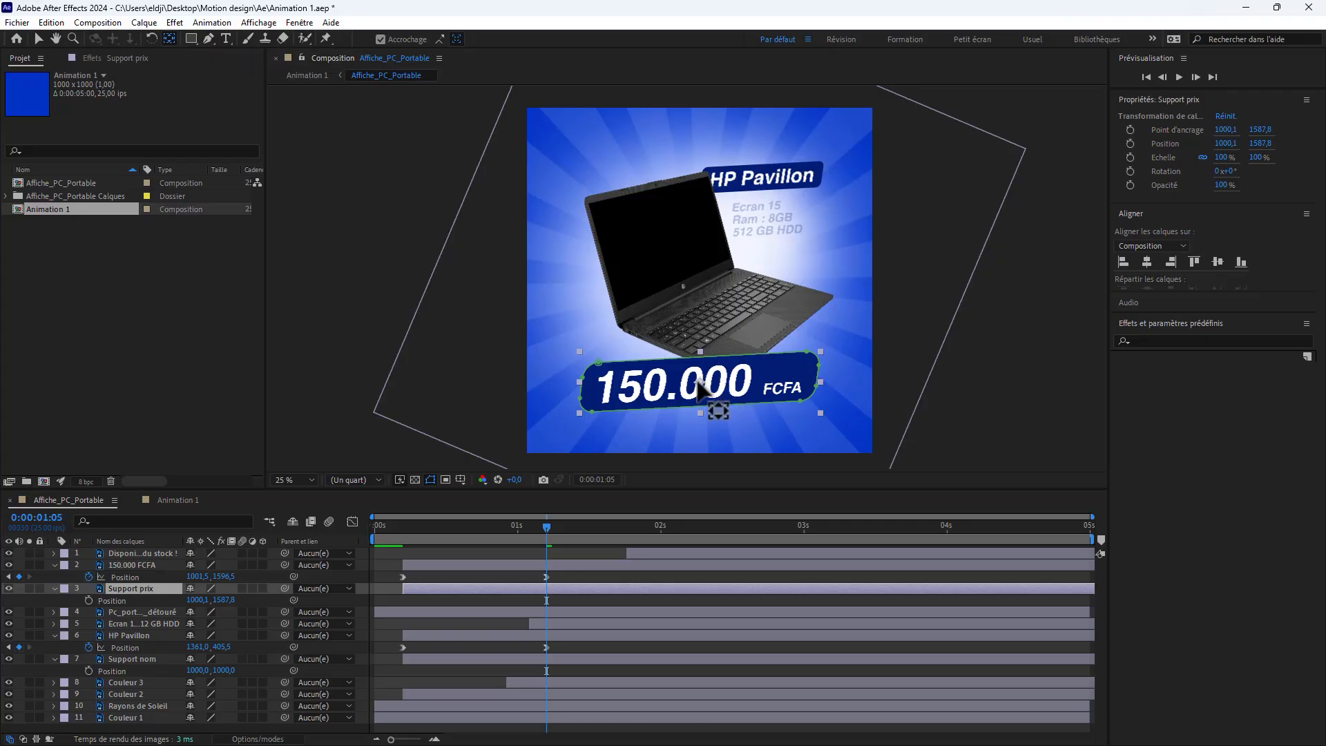
Centre the Support nom layer's anchor point on the blue background shape behind the HP Pavillon text
left_click(546, 659)
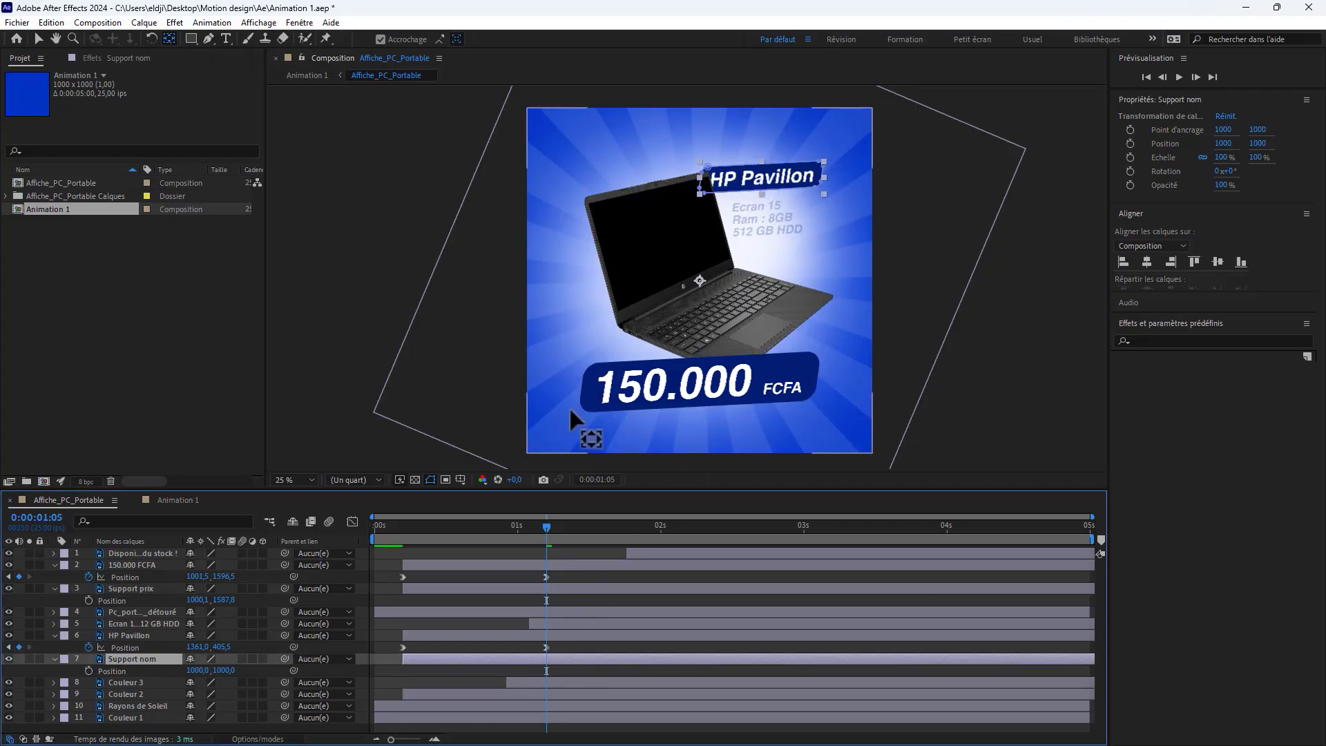
double_click(169, 39)
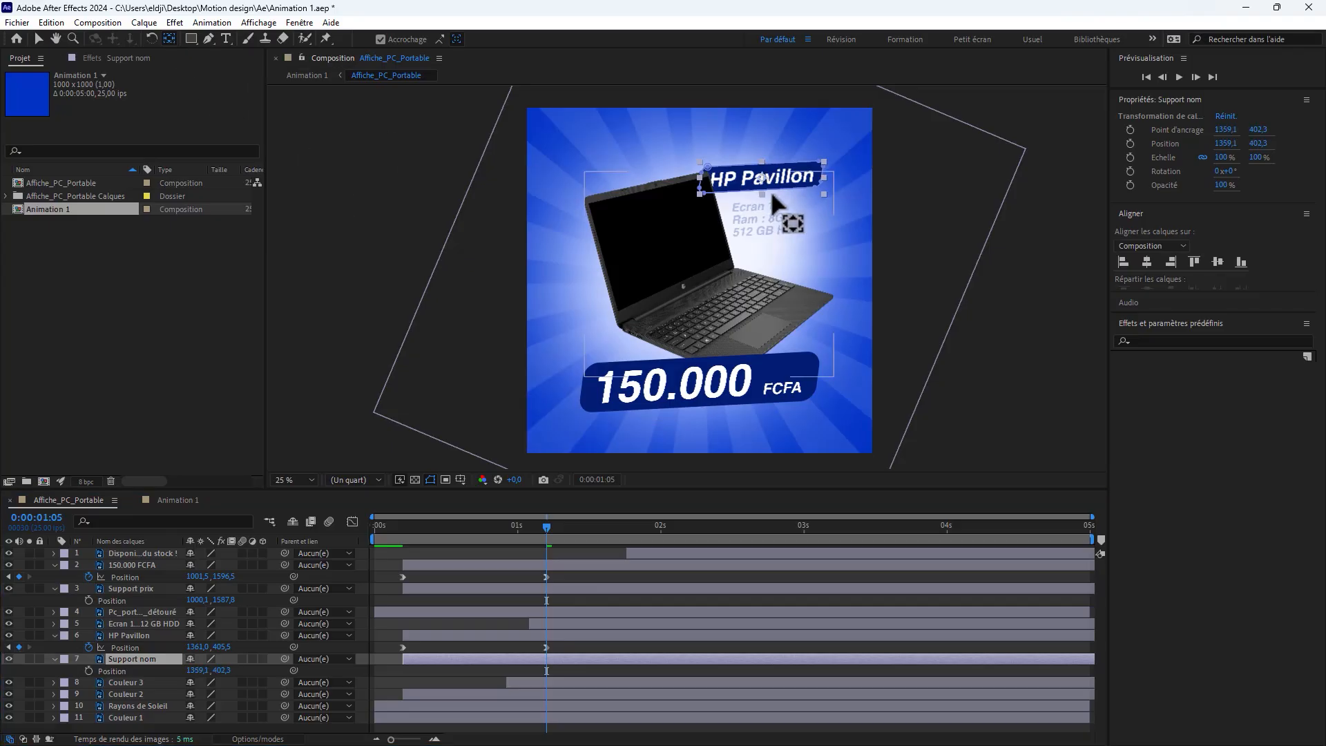
key("v")
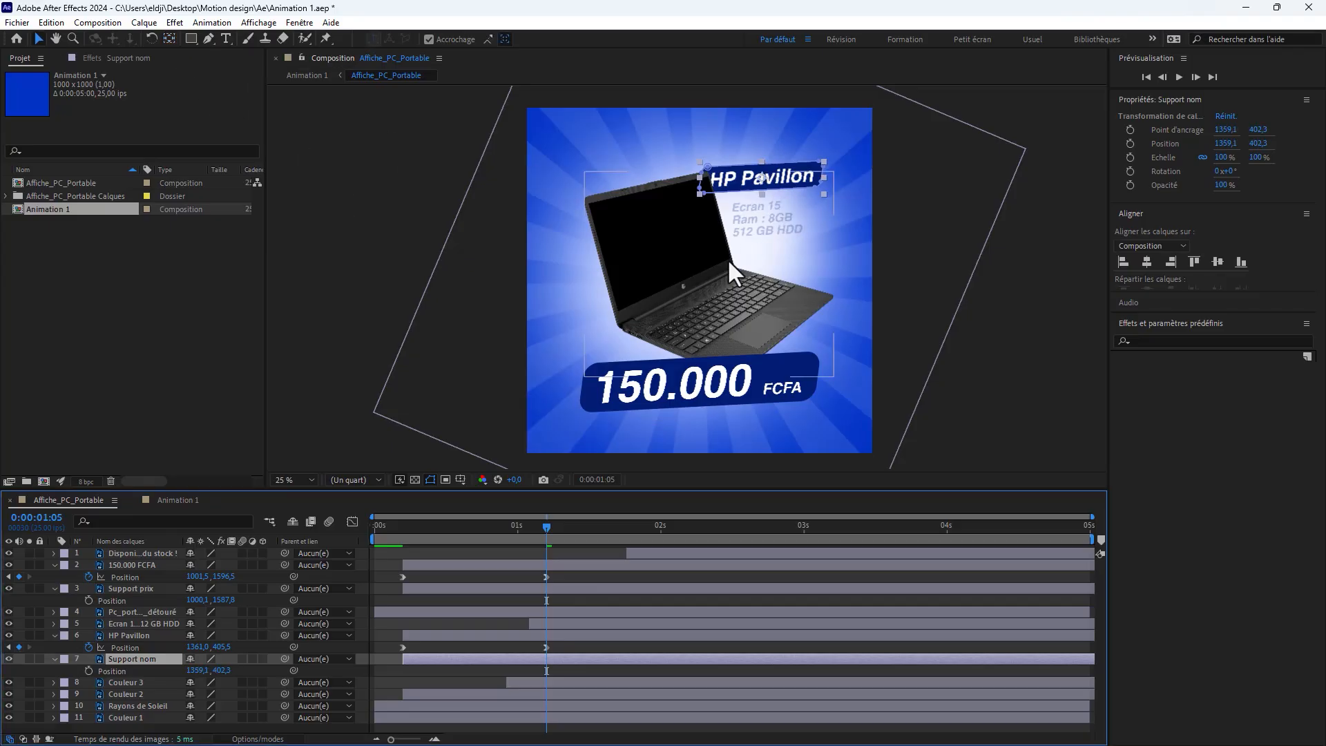
With Support prix and Support nom selected together, add a Position keyframe to both layers at 0:00:01:05
left_click(544, 588)
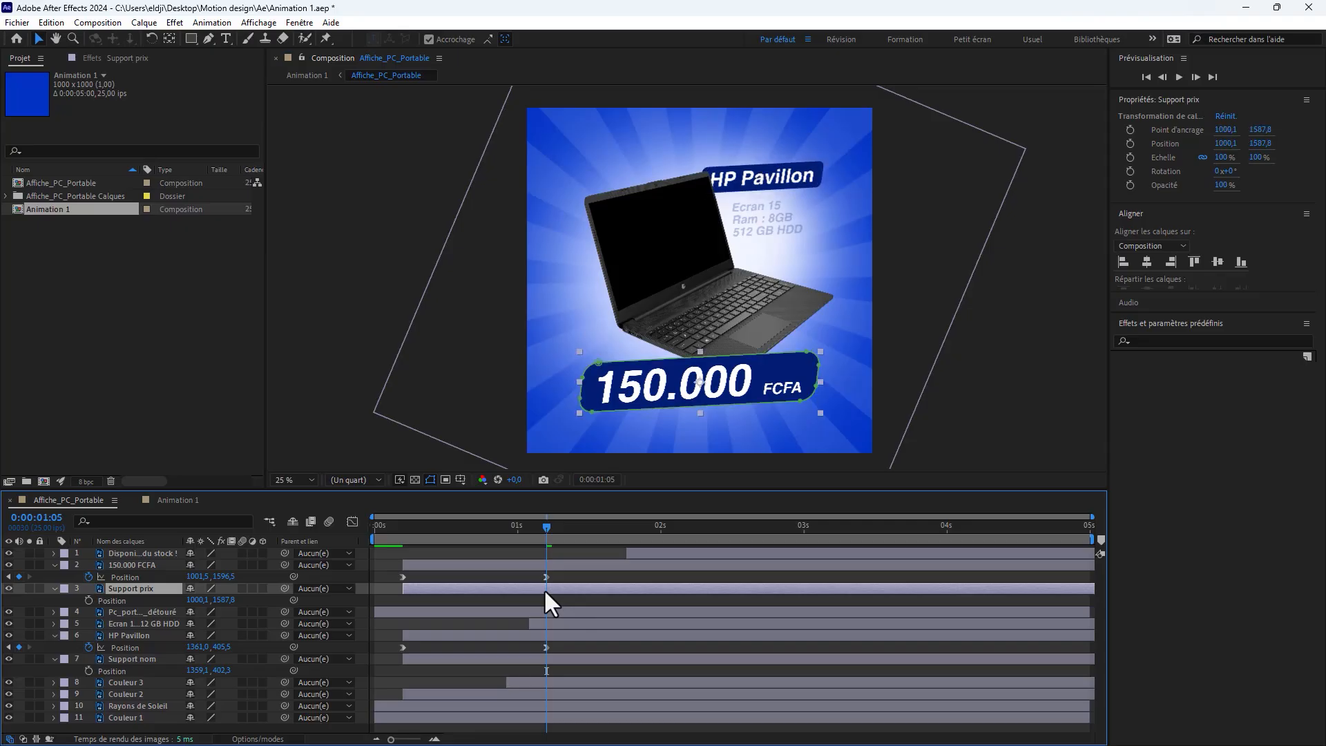
left_click(530, 658, "shift")
left_click(561, 649)
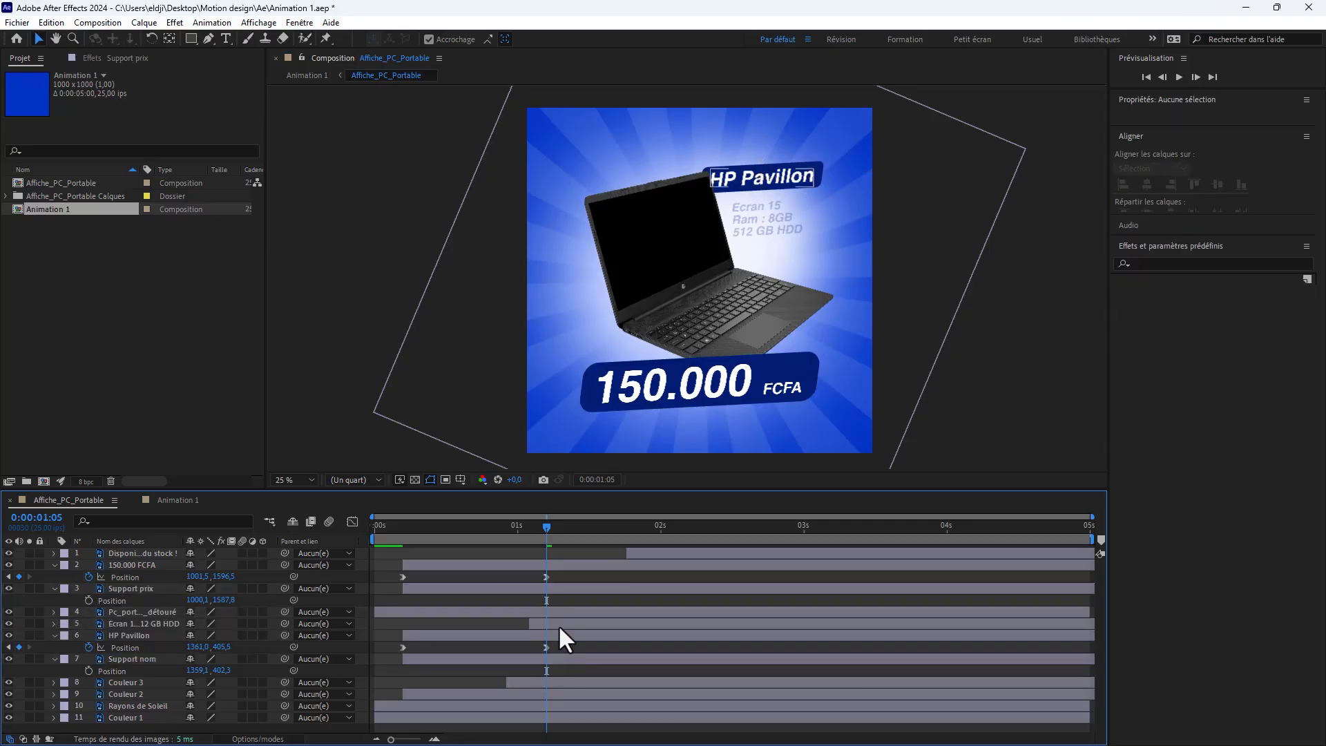
left_click(549, 588)
left_click(541, 657, "ctrl")
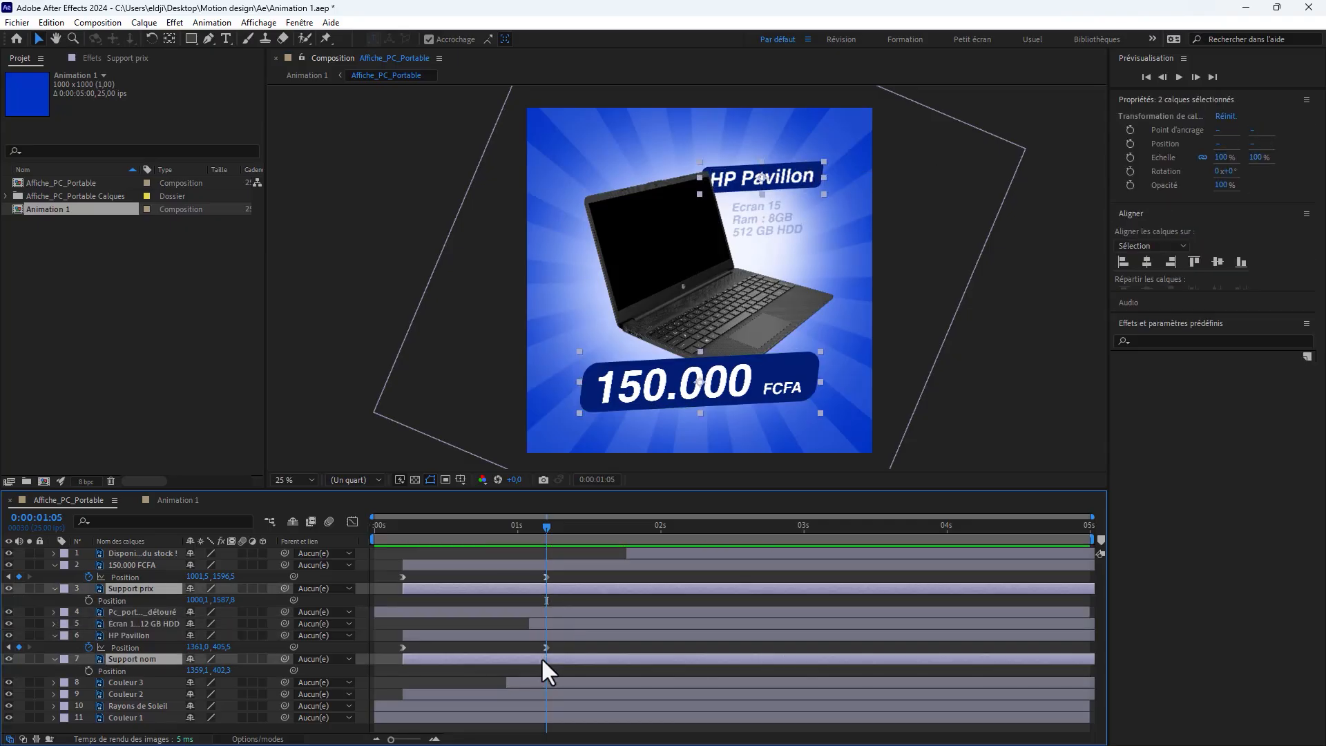
left_click(88, 669)
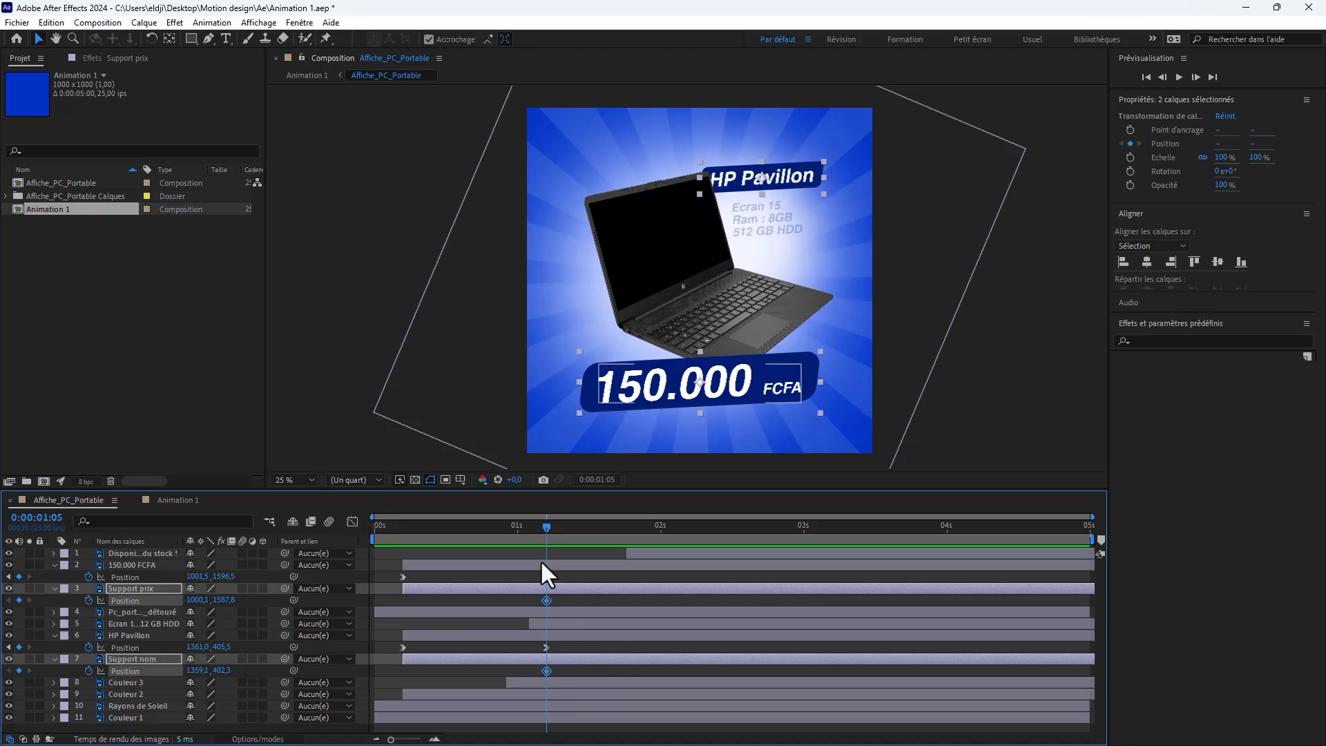
At 0:00:00:05, move only the Support nom layer outside the canvas around the HP Pavillon text, to about 2461, 378
left_click(517, 528)
left_click_drag(495, 536, 401, 540)
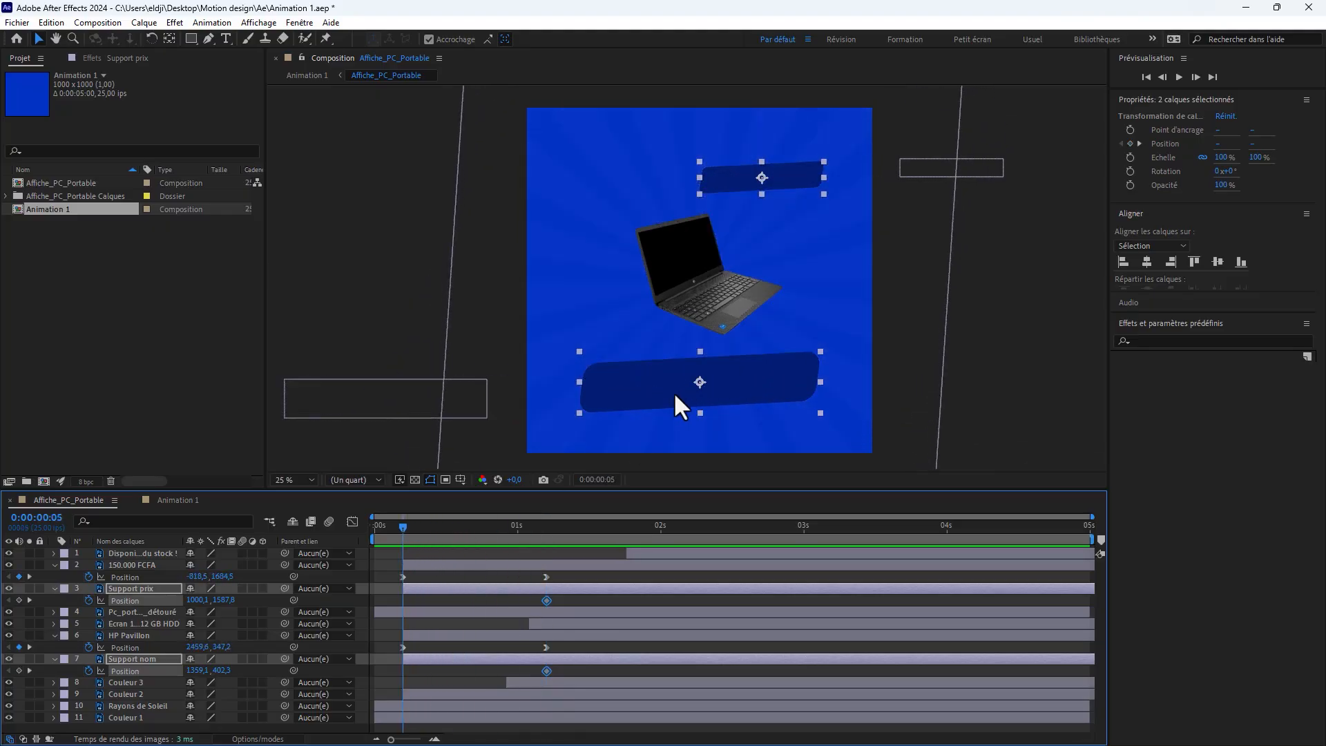
left_click_drag(675, 396, 459, 412)
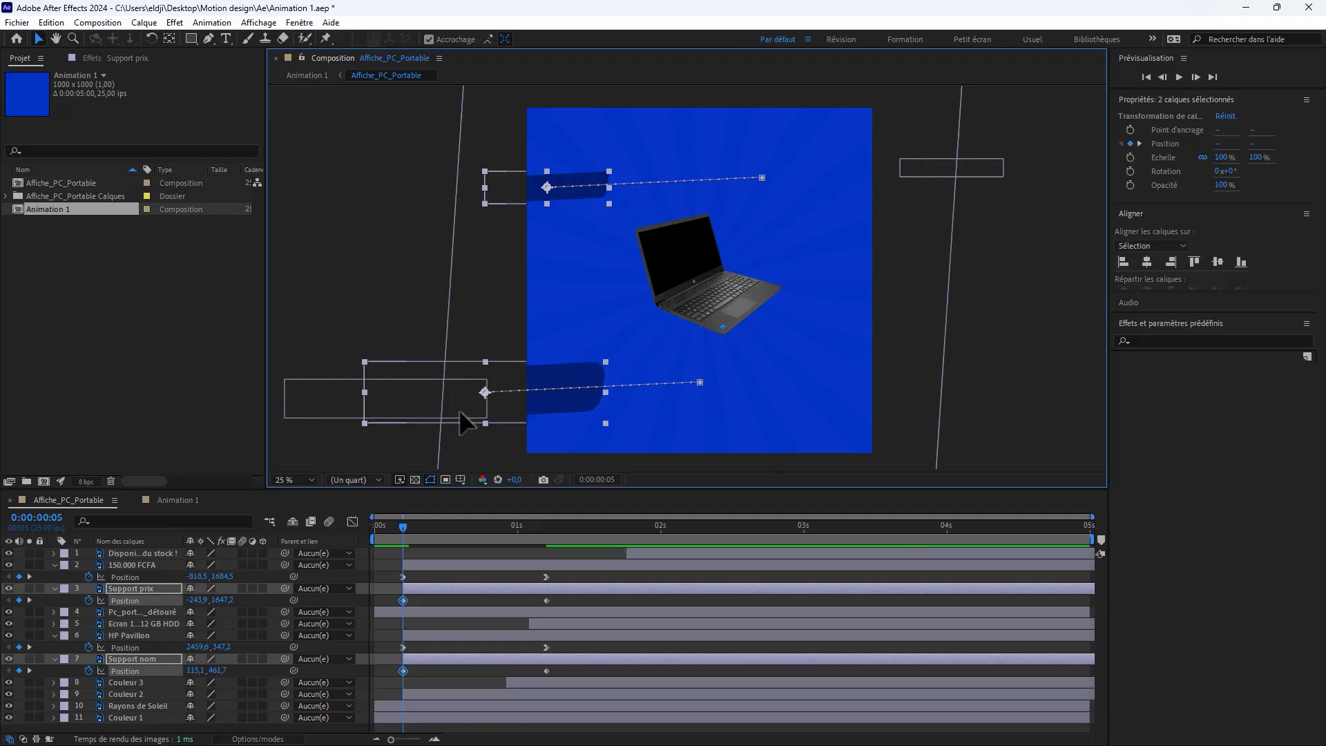
key("ctrl+z")
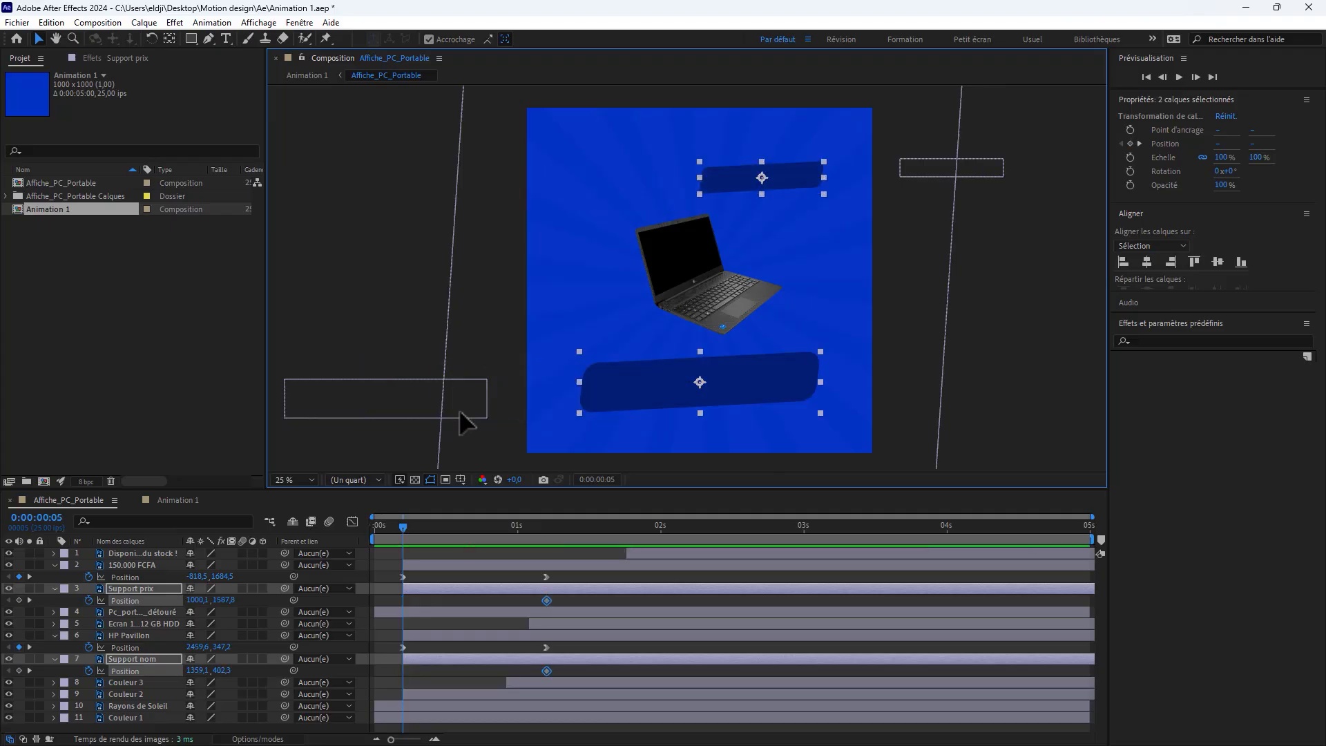
left_click(475, 644)
left_click(475, 658)
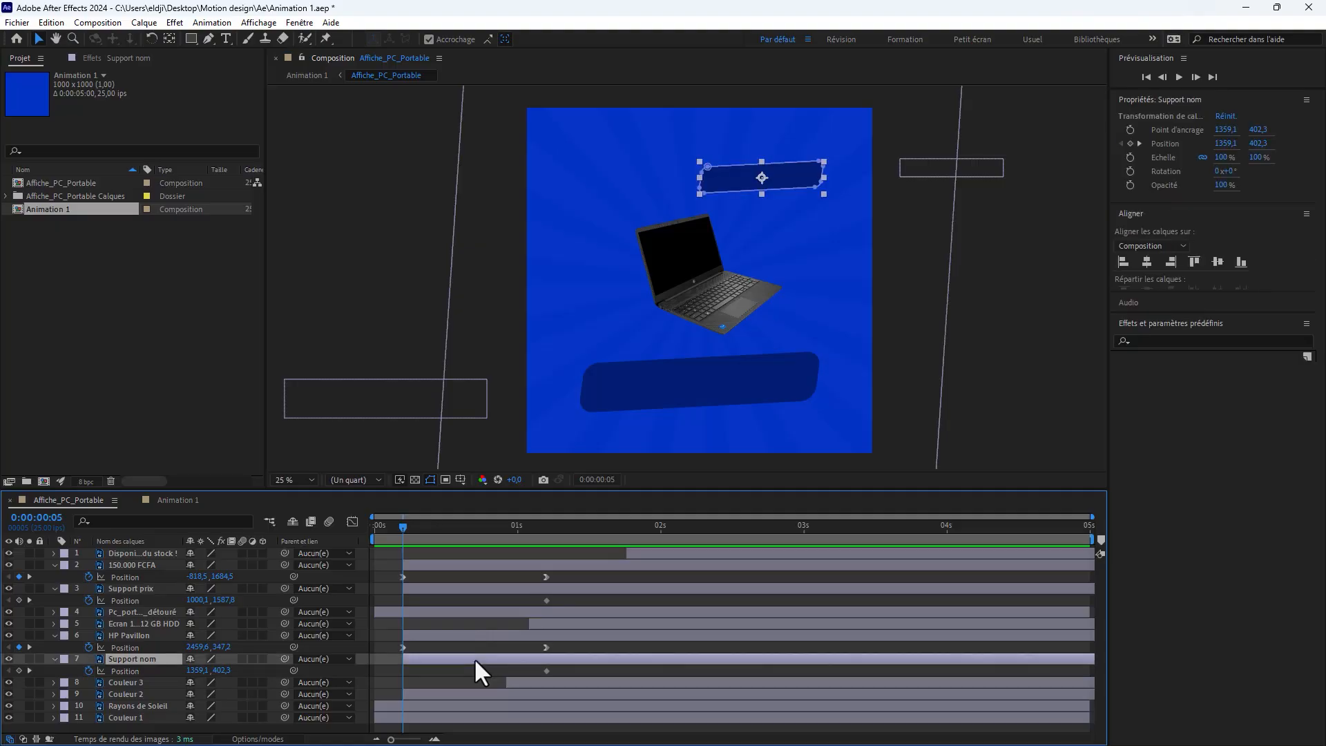
scroll(942, 155, "up", 1)
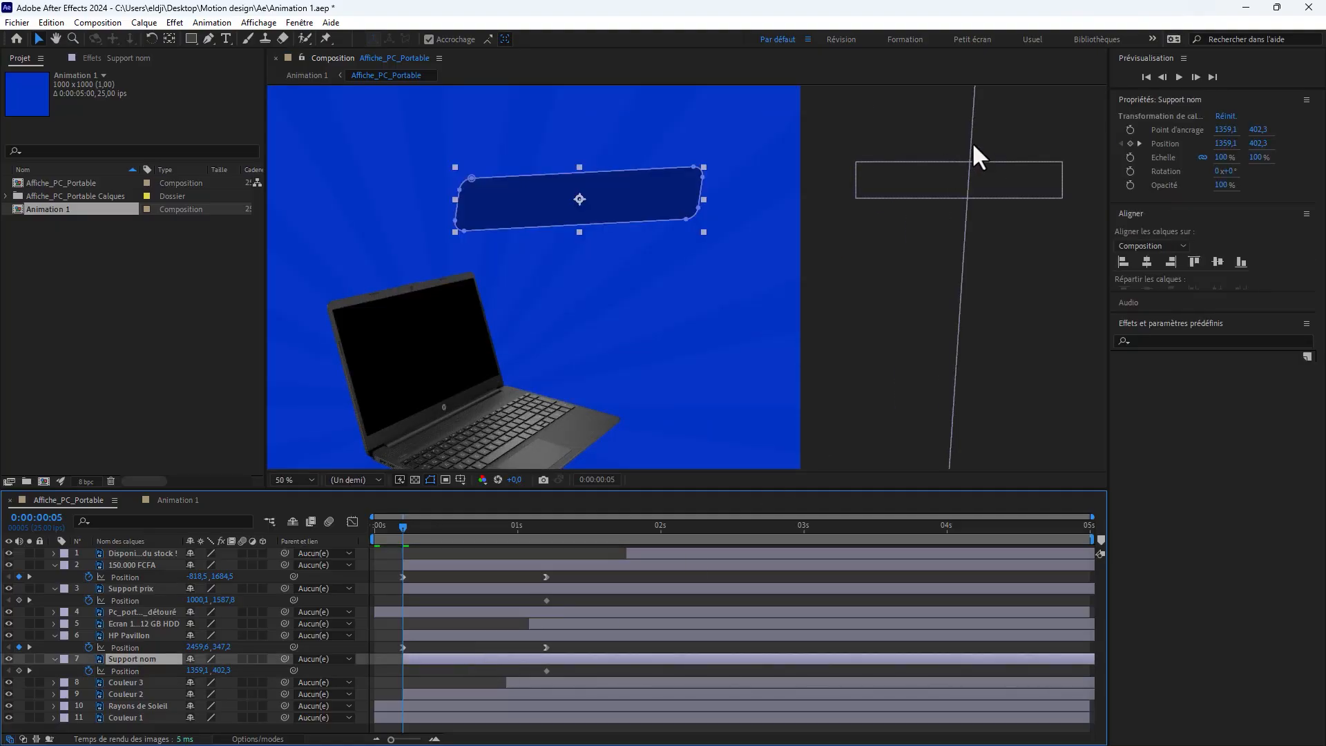
left_click_drag(632, 191, 1012, 169)
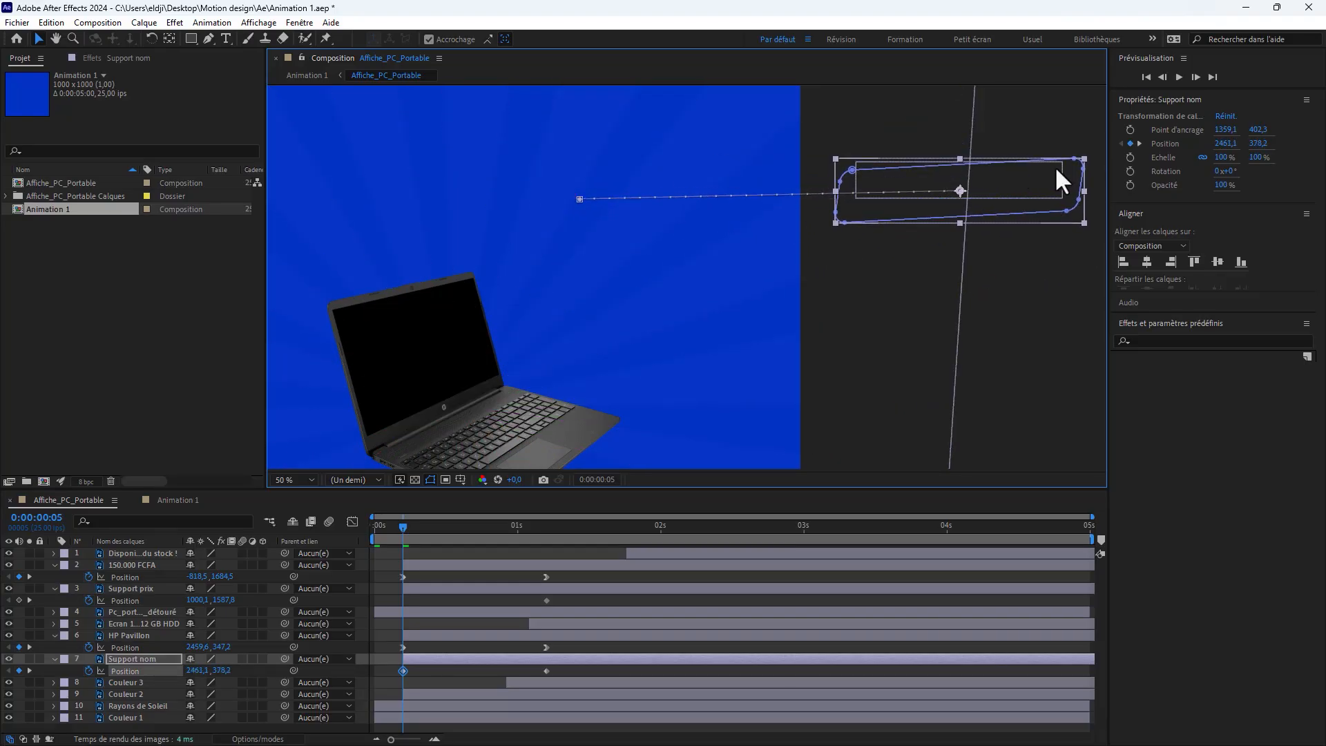
Fine-tune Support nom's off-canvas position so it surrounds the HP Pavillon text box, at about 2463, 353
scroll(1055, 165, "up", 2)
mouse_move(941, 204)
left_mouse_down()
mouse_move(938, 179)
mouse_move(918, 198)
mouse_move(941, 187)
left_mouse_up()
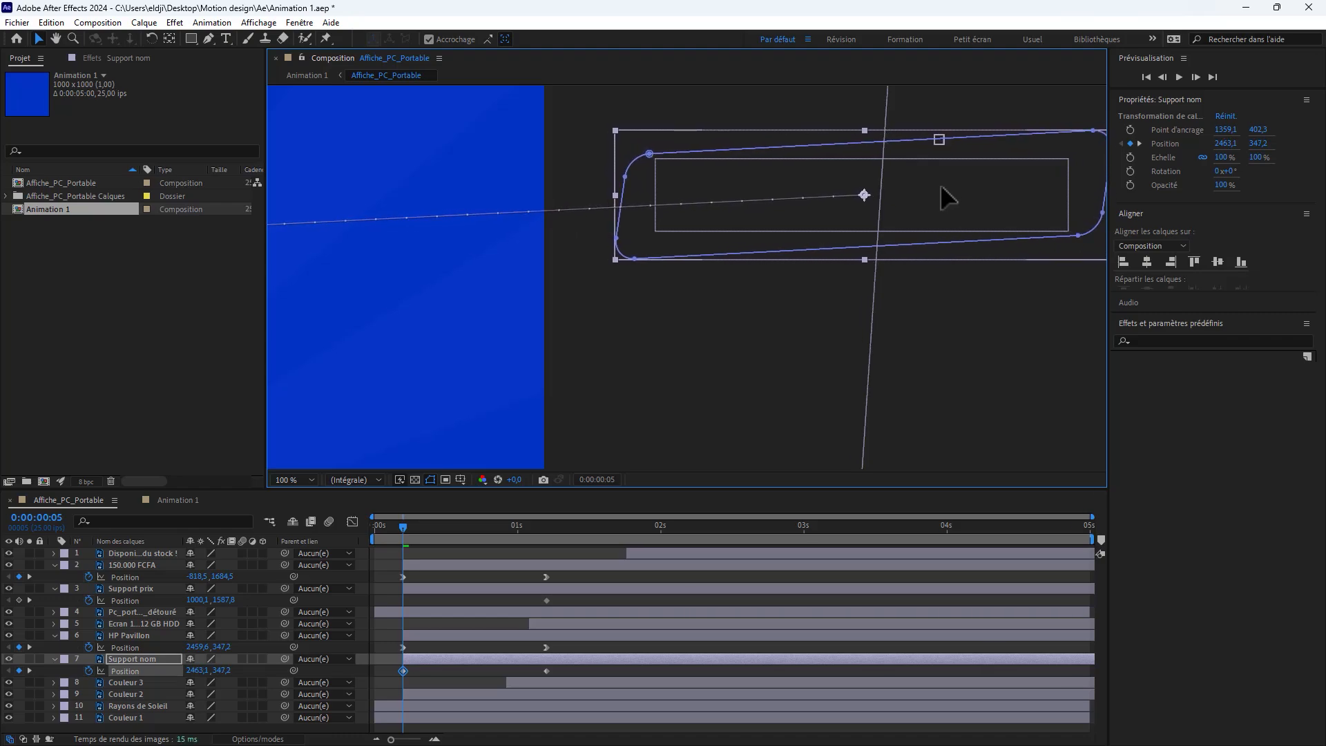
key("Left")
key("Left")
key("Left")
key("Left")
key("Left")
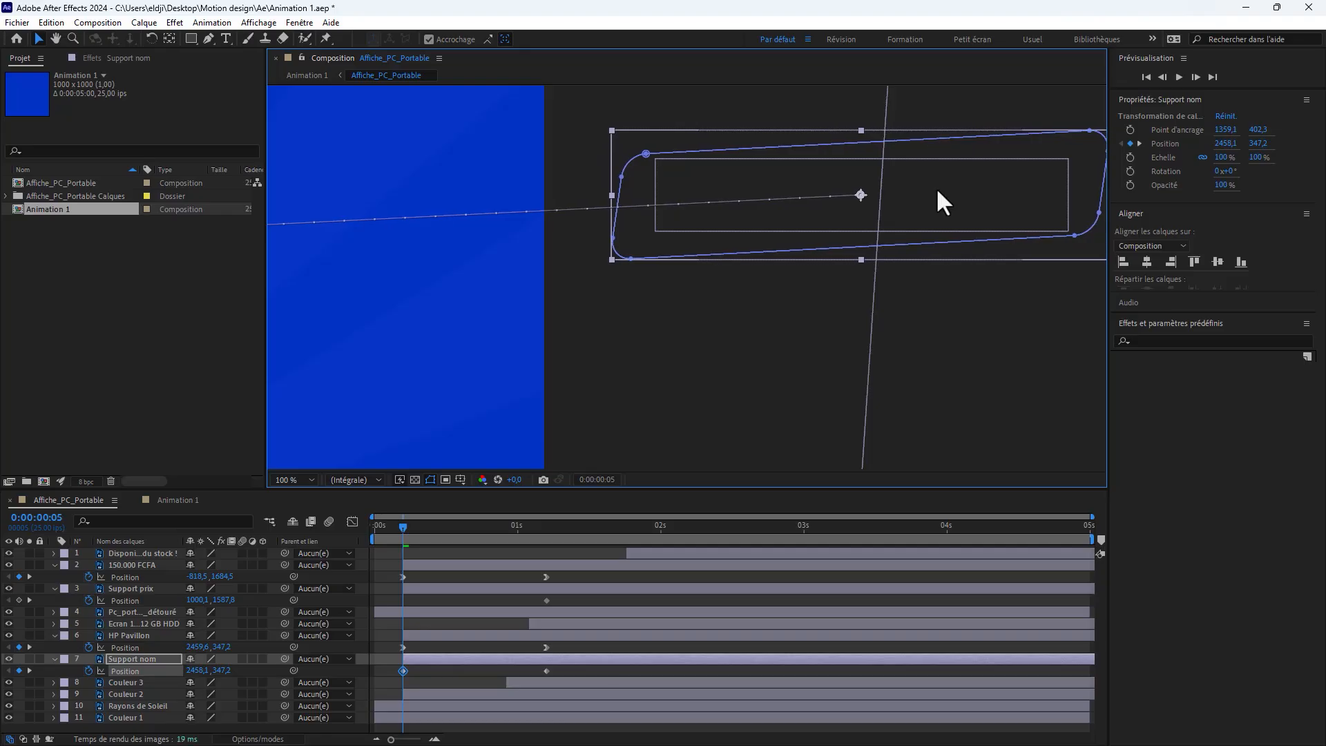
left_click_drag(932, 201, 929, 196)
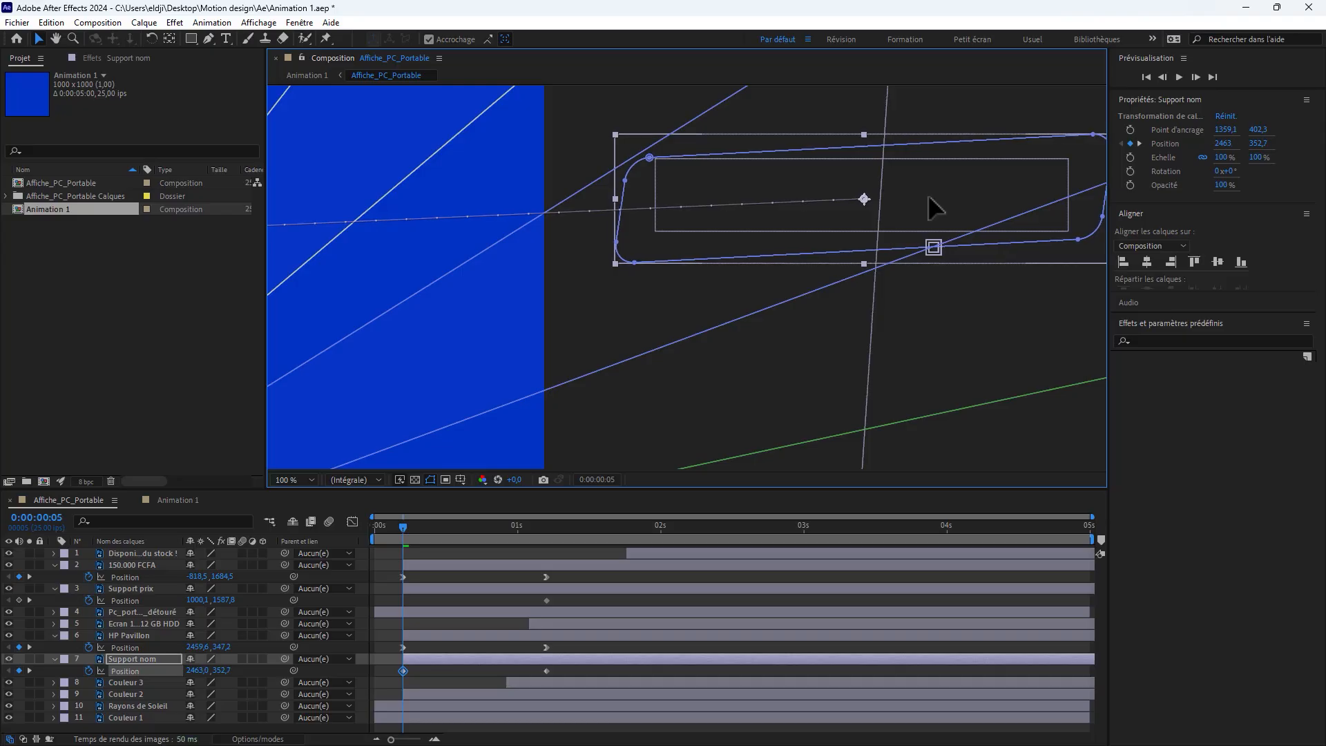
left_click_drag(928, 196, 928, 197)
scroll(792, 231, "down", 6)
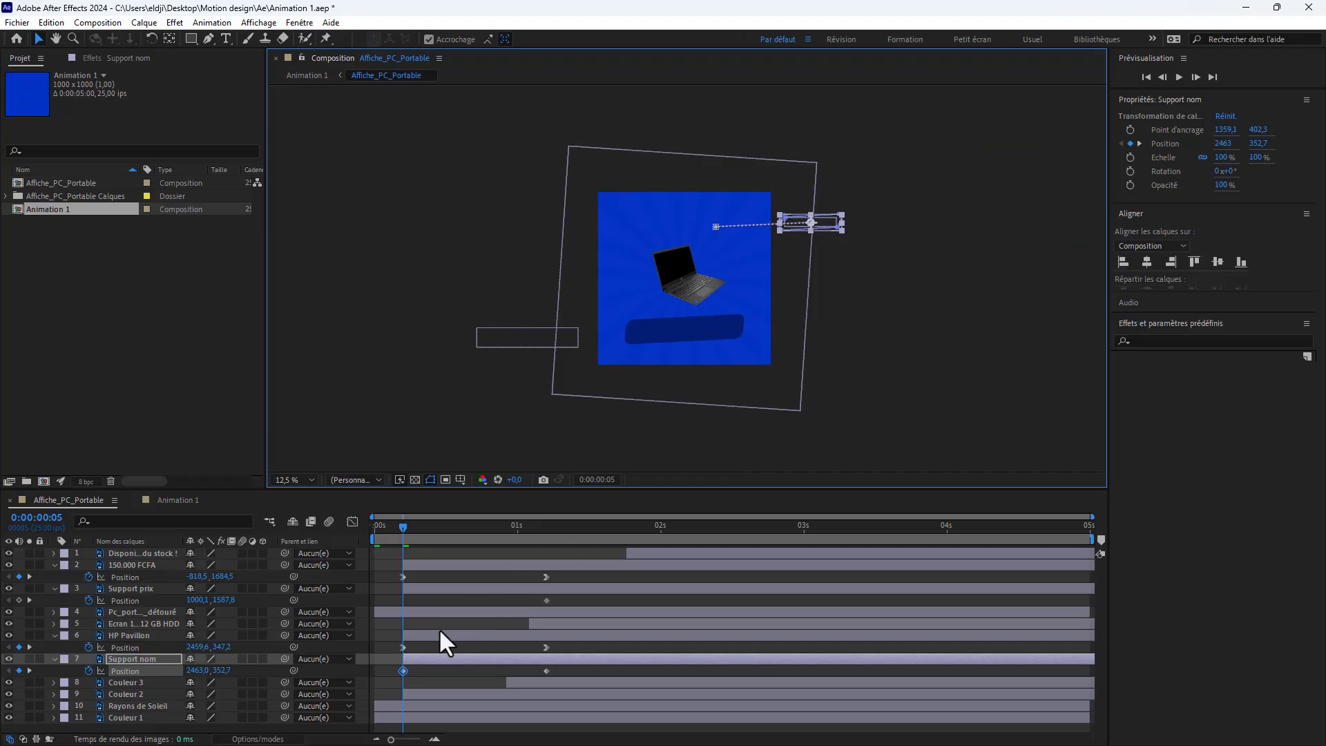
At 0:00:00:05, move the Support prix layer outside the canvas around the 150.000 FCFA text, to about -822, 1643
left_click(441, 588)
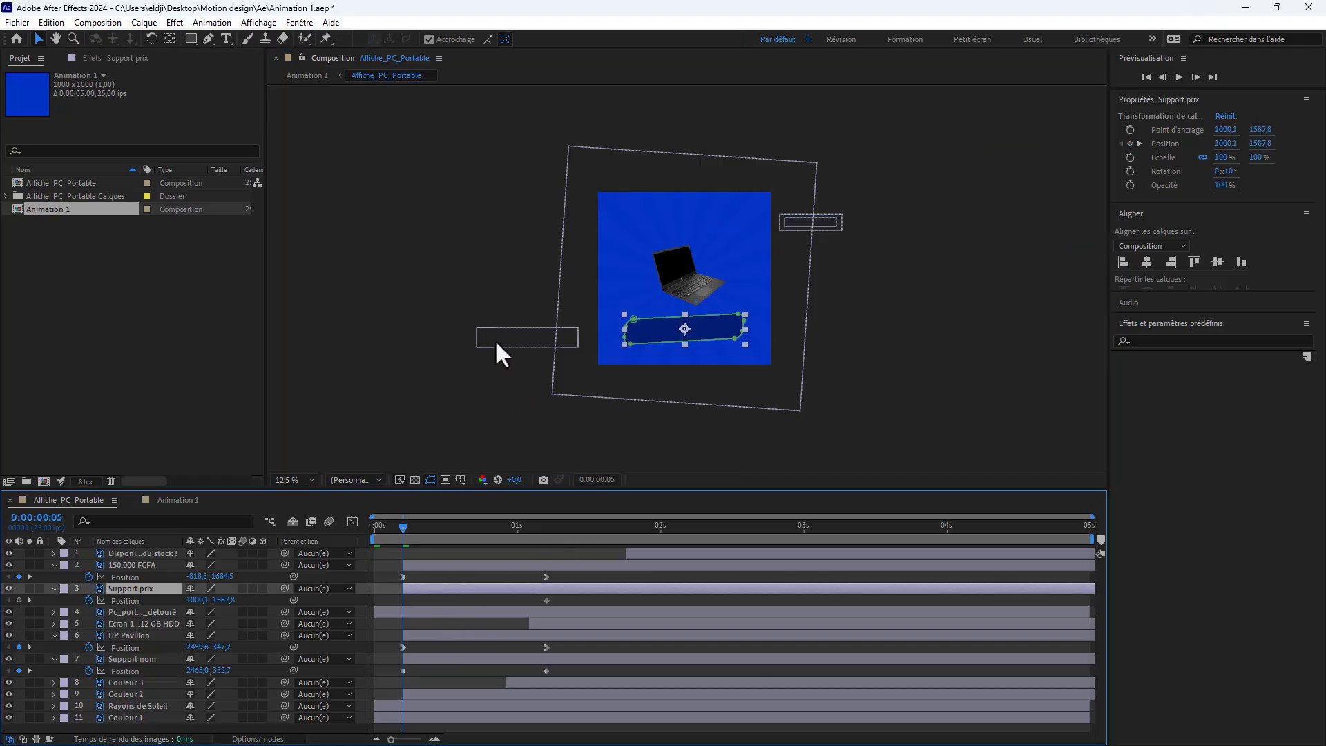
scroll(507, 334, "up", 4)
scroll(599, 345, "down", 2)
left_click_drag(858, 332, 557, 357)
scroll(541, 352, "up", 2)
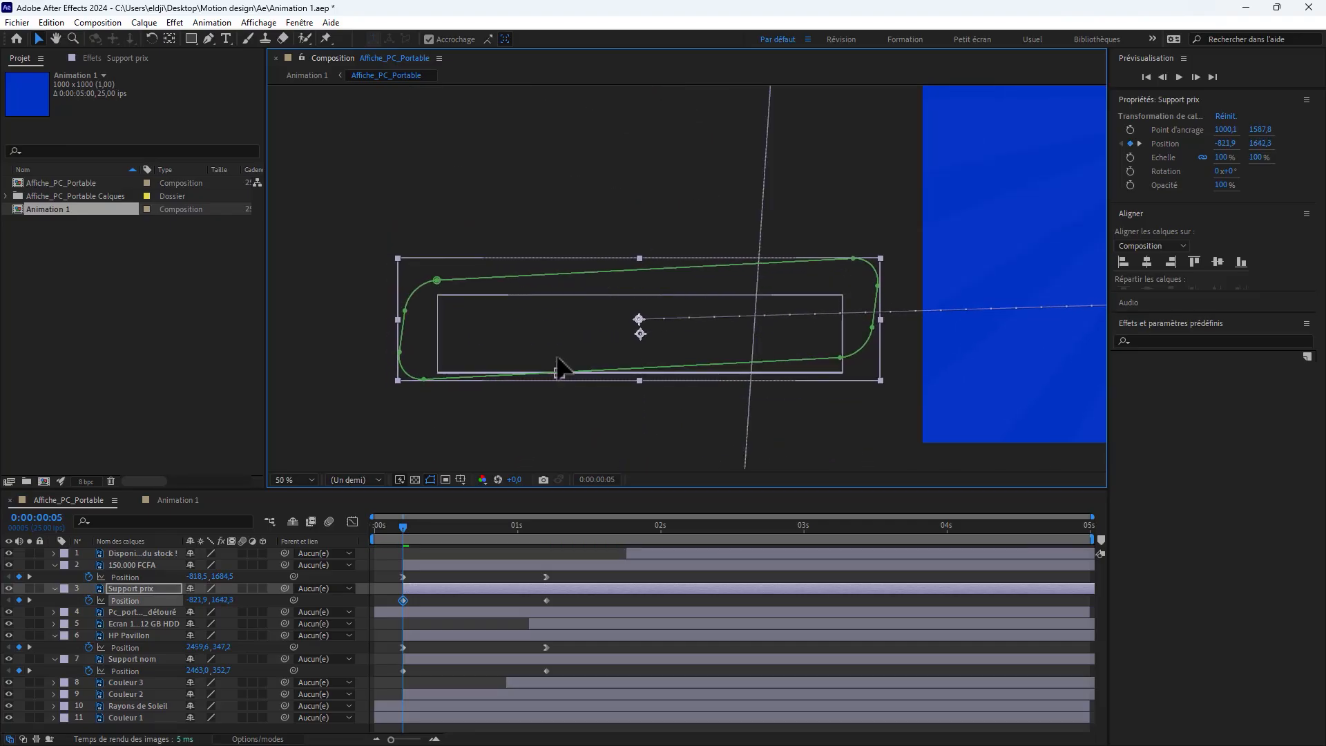
Fine-tune Support prix's off-canvas position so it surrounds the 150.000 FCFA text box, at about -818, 1684
scroll(572, 346, "up", 2)
left_click_drag(578, 345, 579, 365)
key("Right")
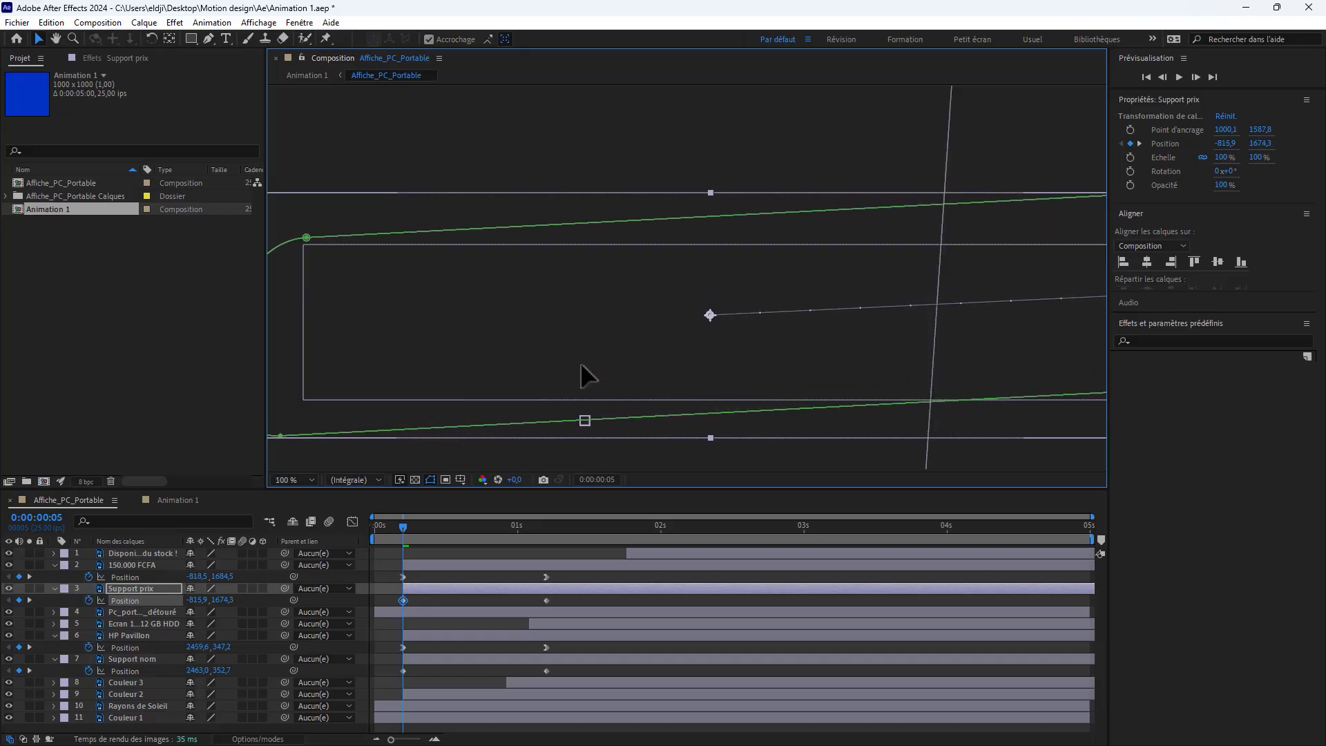
scroll(580, 362, "down", 2)
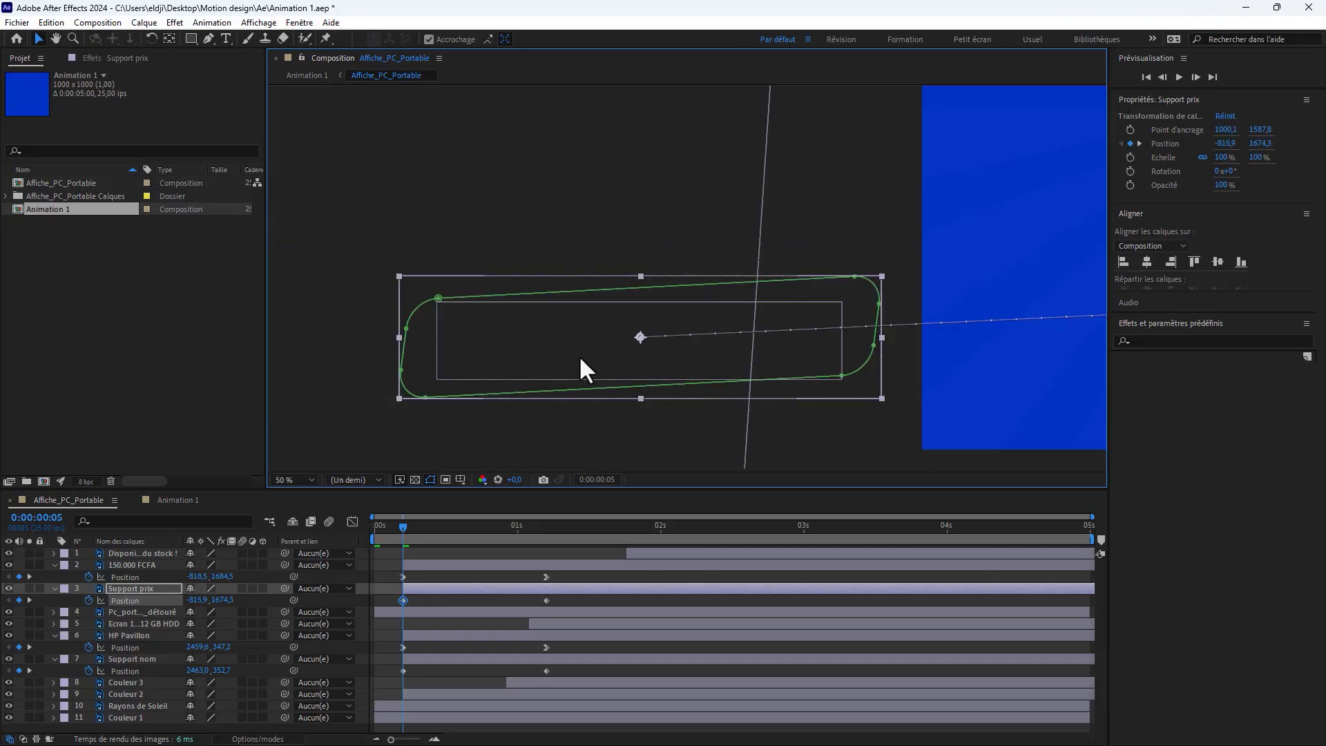
left_click_drag(587, 349, 587, 352)
scroll(611, 359, "down", 4)
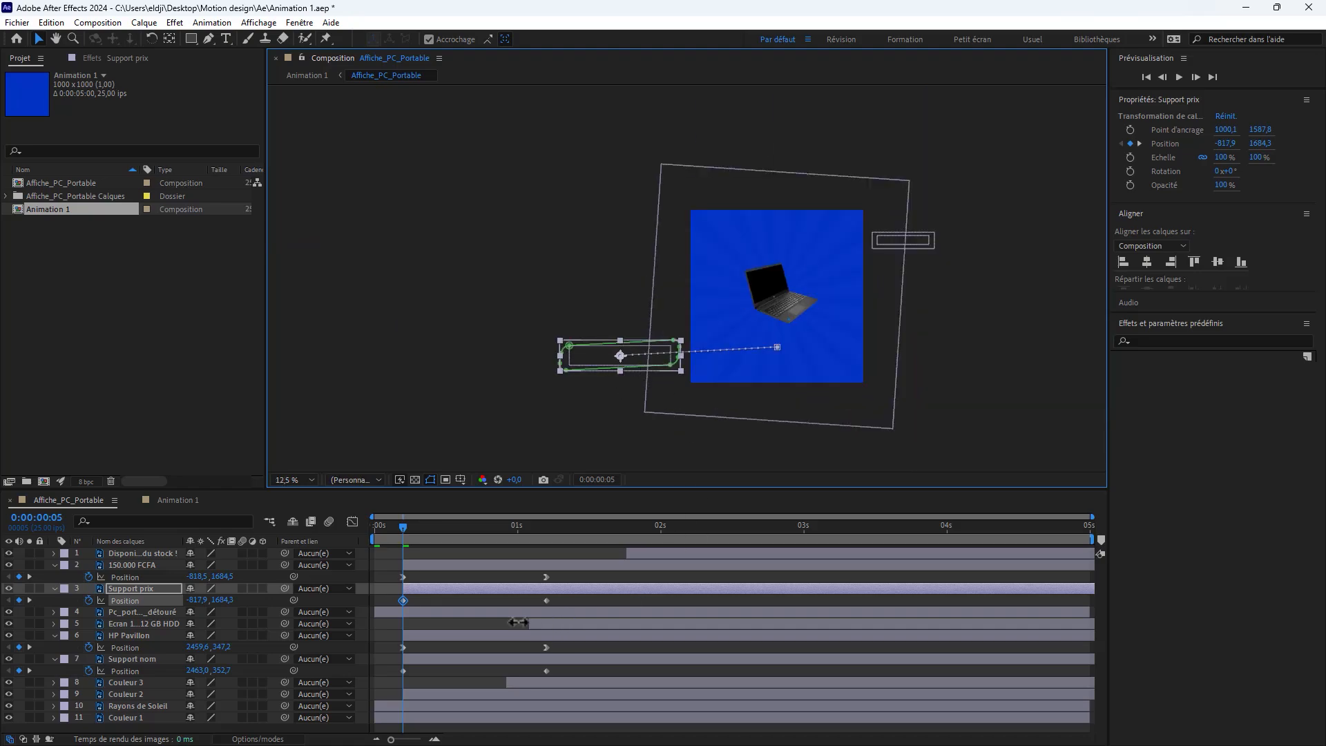
Deselect all layers and preview the poster animation from 0:00:00:00 to check how the backgrounds arrive relative to their texts
left_click(432, 620)
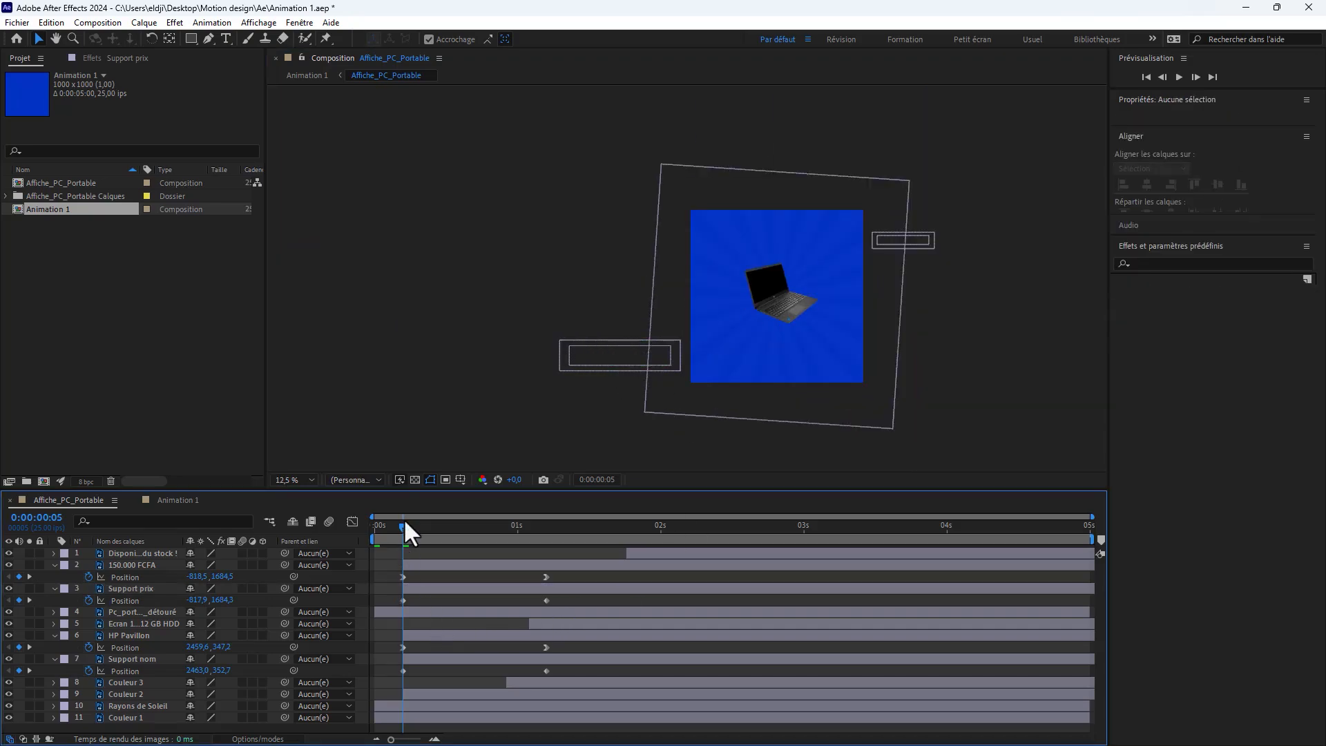
scroll(838, 314, "up", 2)
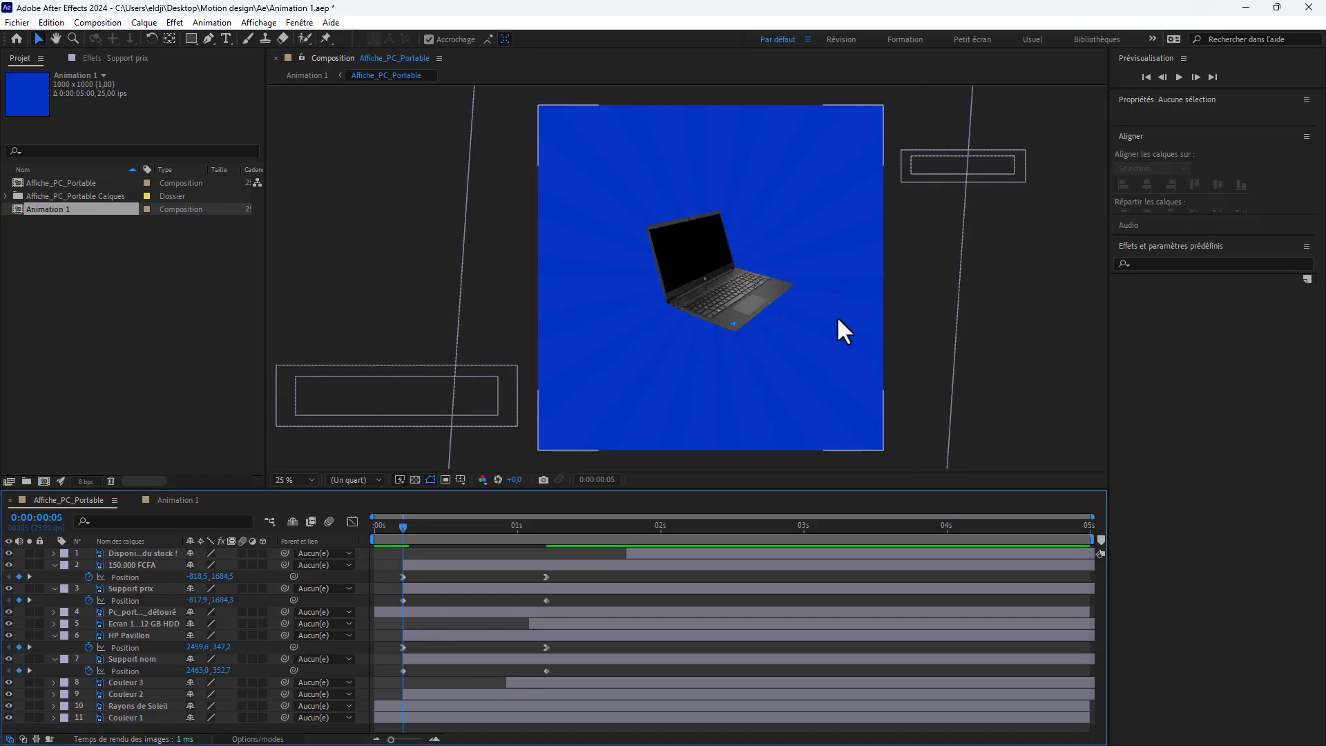
left_click_drag(404, 535, 357, 532)
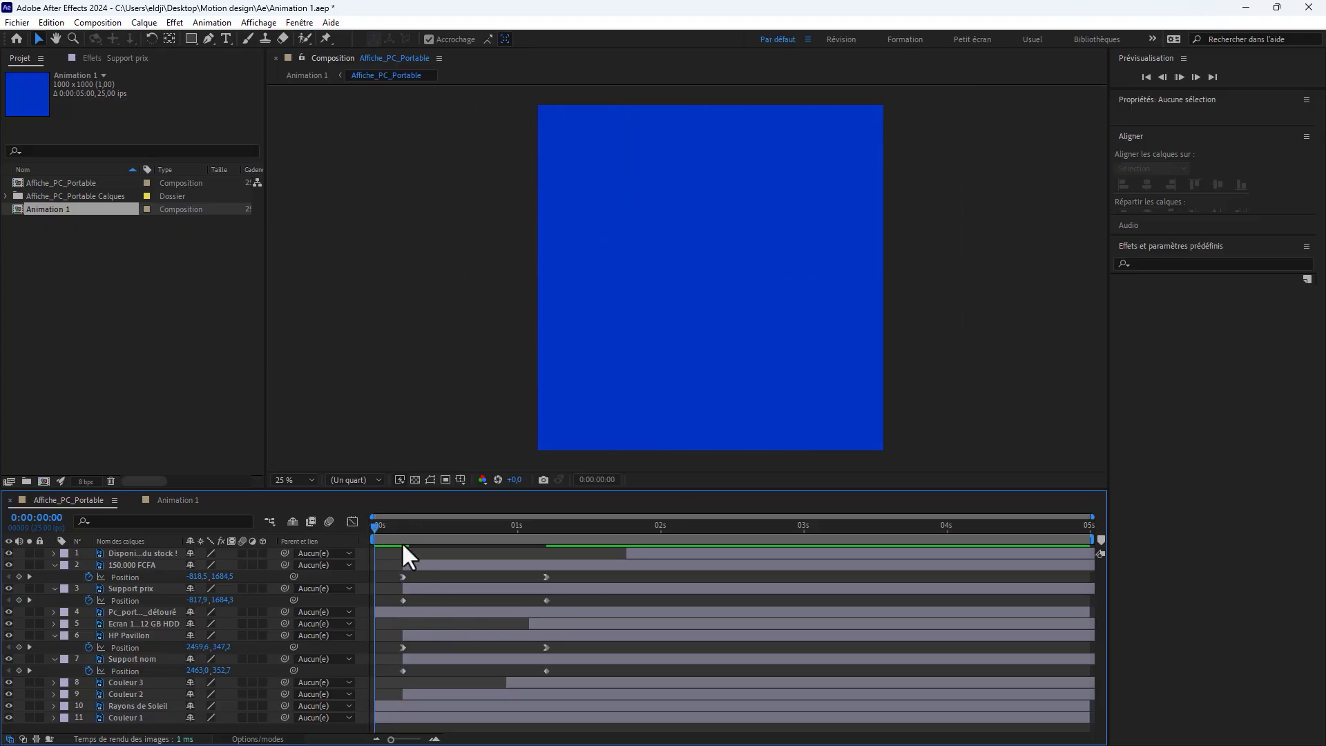
key("space")
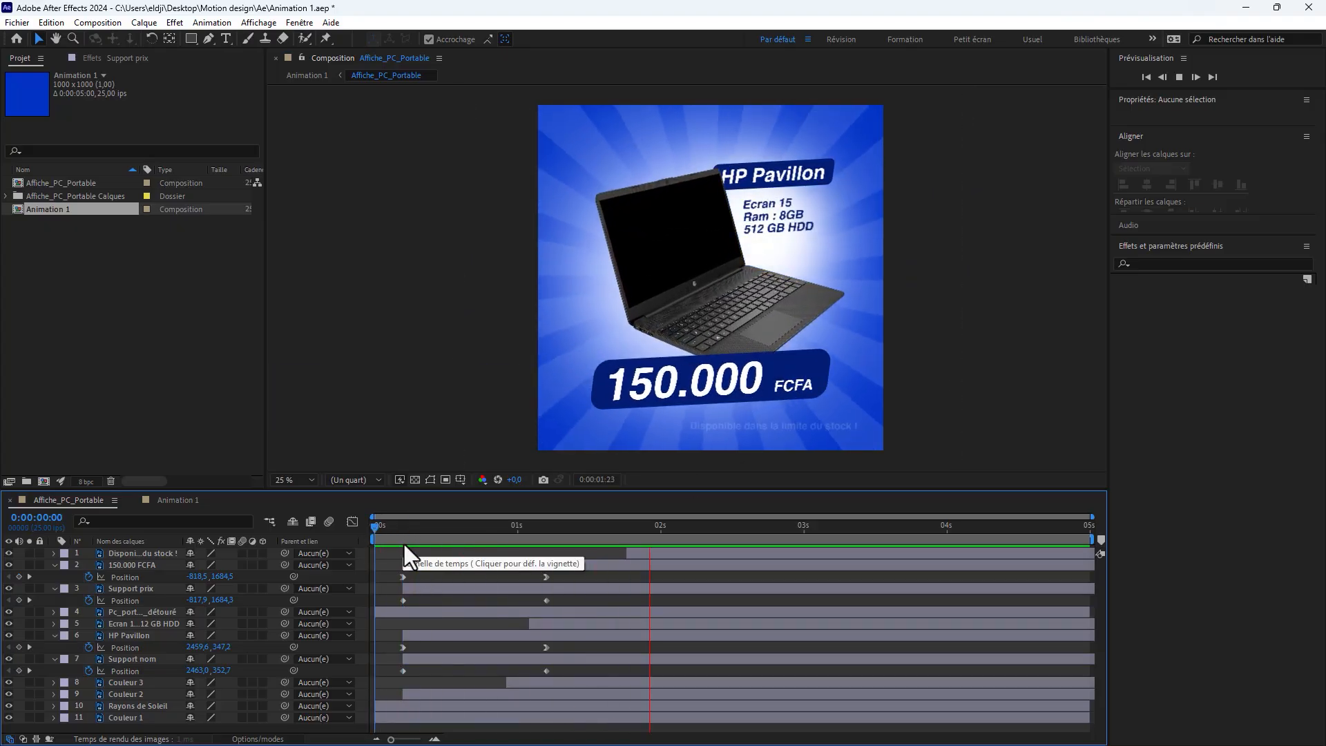
key("space")
Apply Easy Ease In to both Position keyframes of the Support prix and Support nom layers
mouse_move(512, 532)
left_mouse_down()
mouse_move(409, 541)
mouse_move(507, 540)
left_mouse_up()
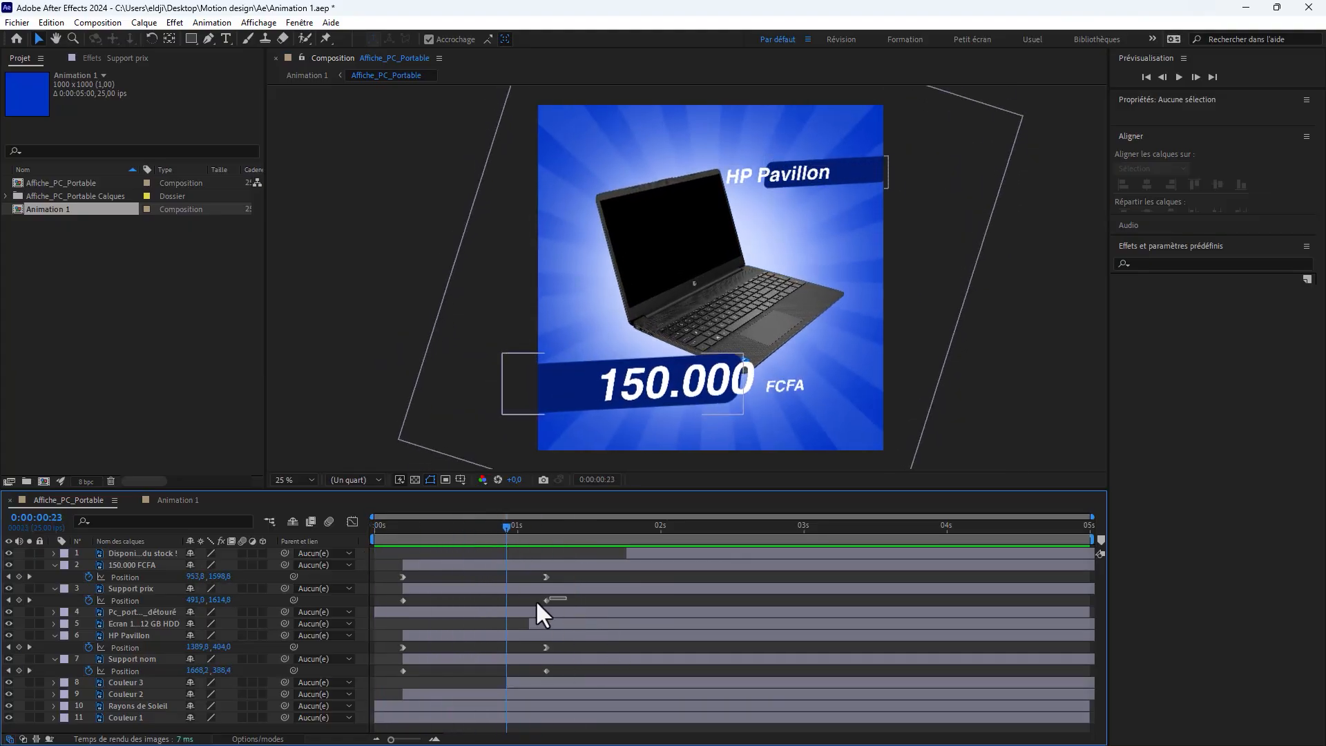
left_click_drag(564, 596, 375, 605)
left_click(561, 669)
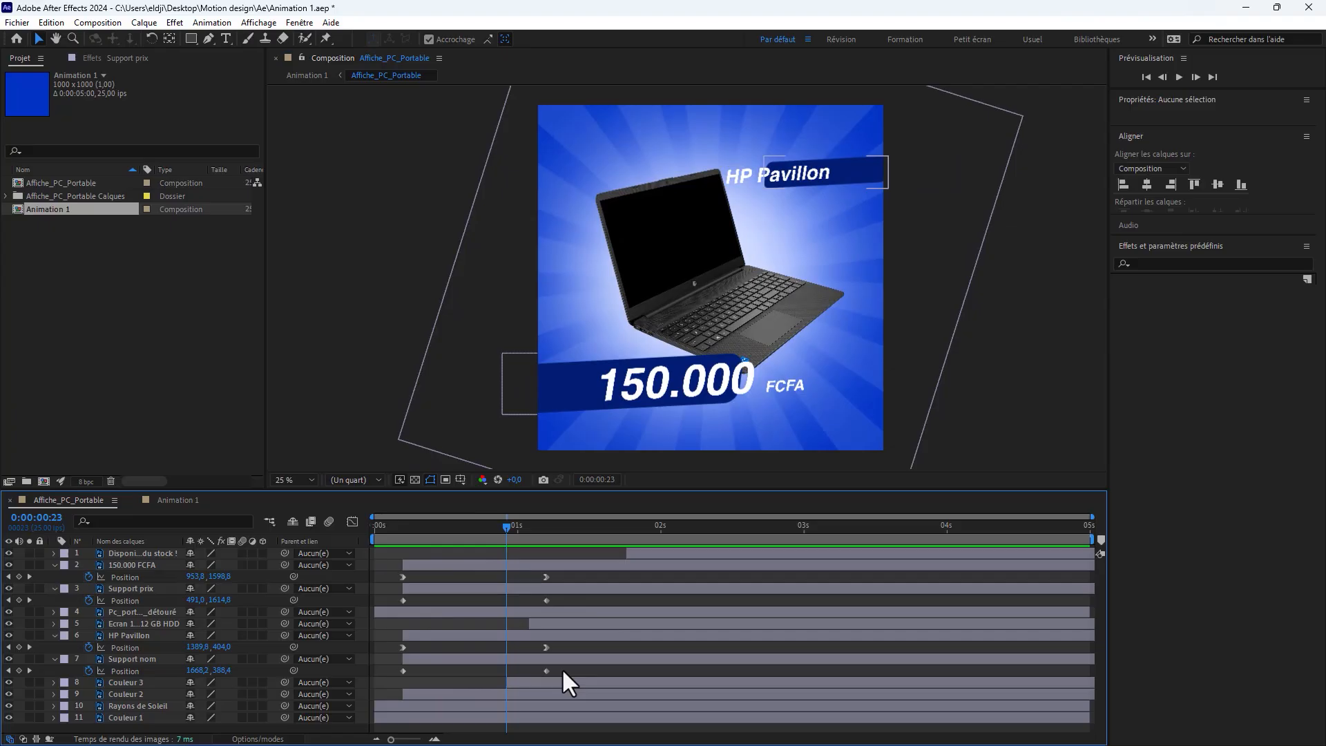
left_click_drag(562, 667, 415, 663)
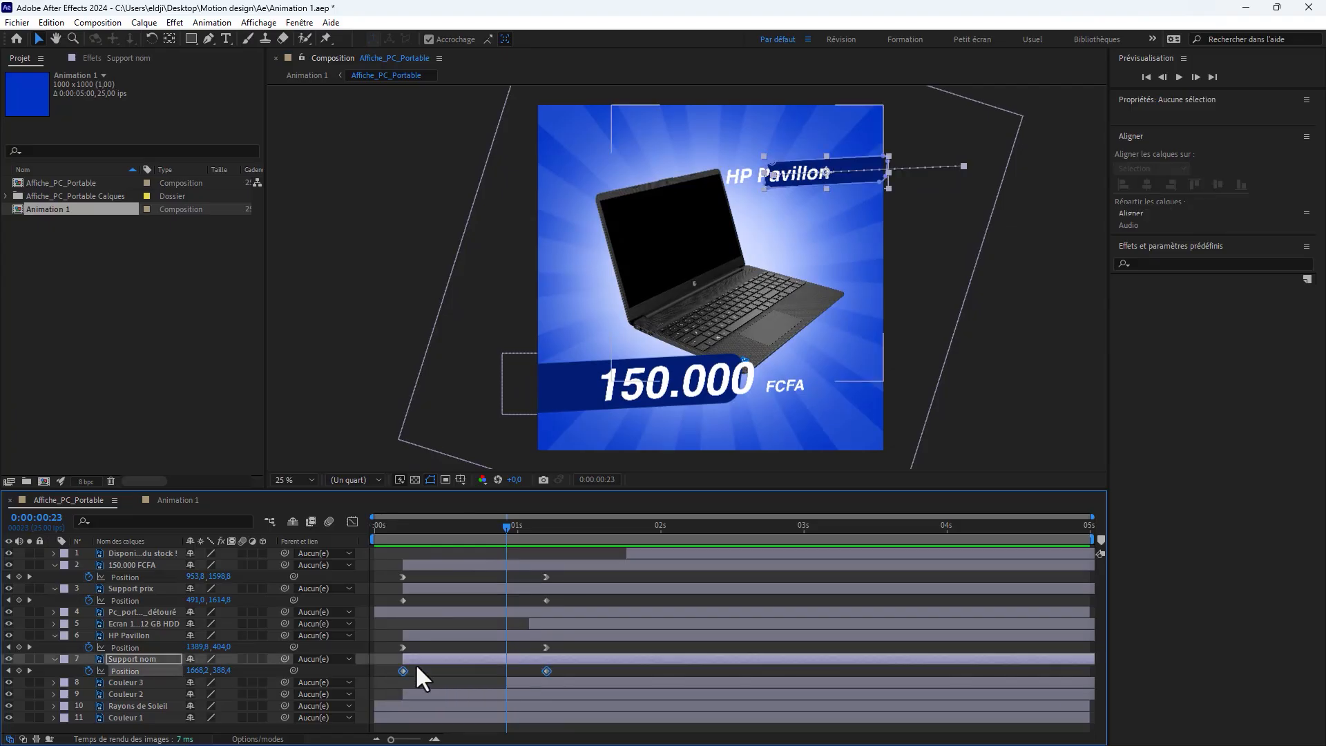
left_click_drag(570, 587, 392, 608)
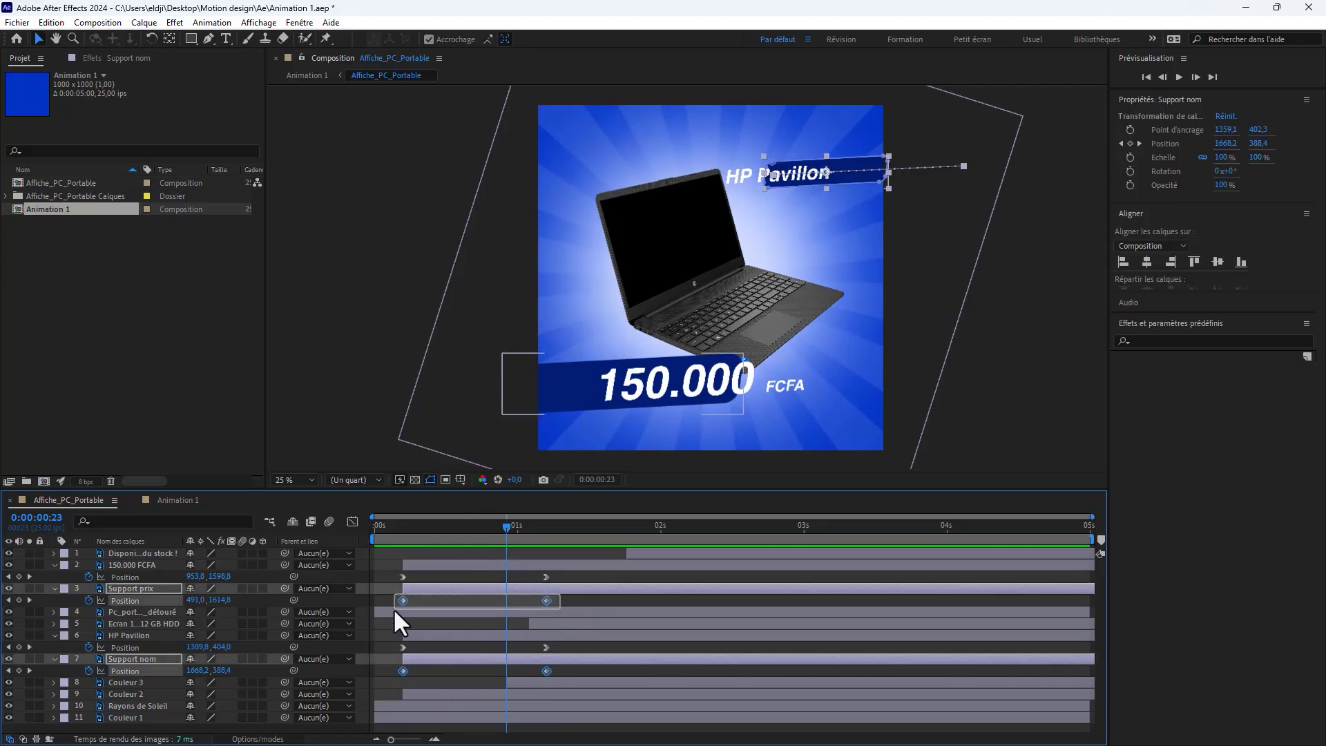
right_click(544, 598)
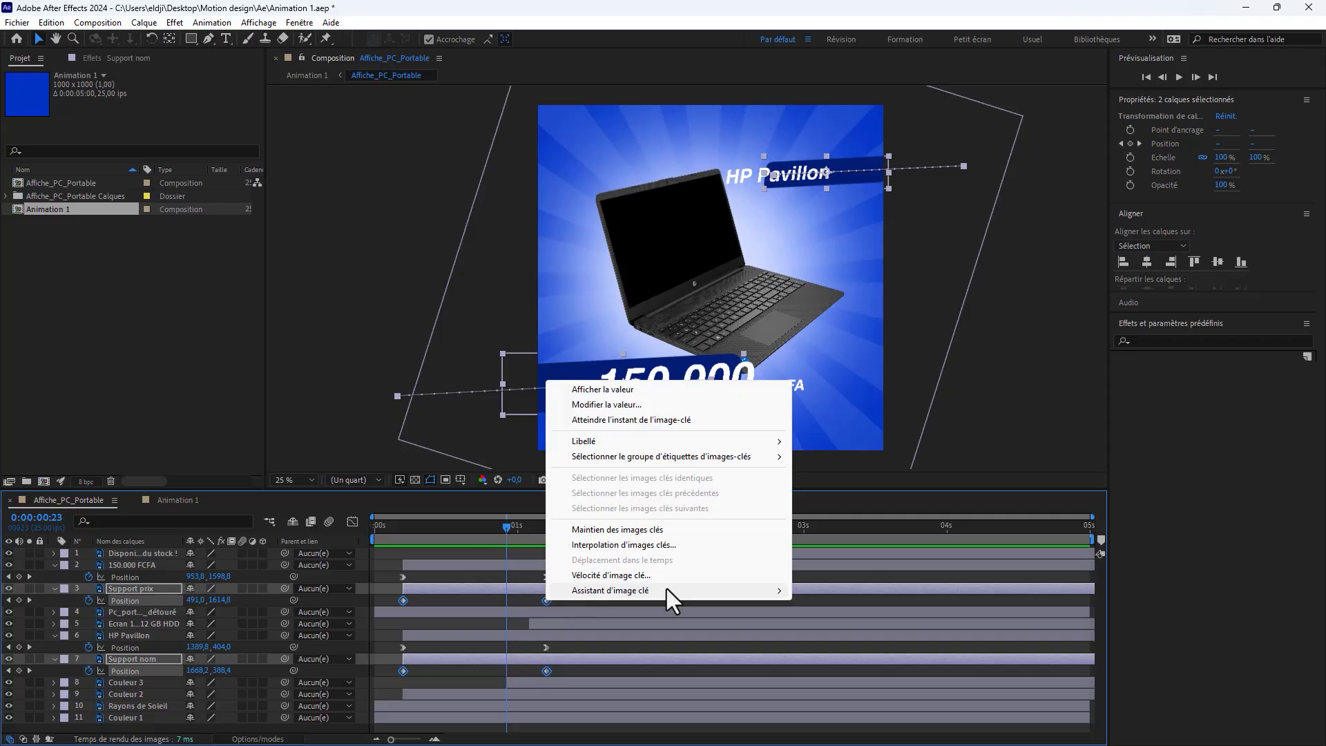
mouse_move(665, 589)
left_click(849, 712)
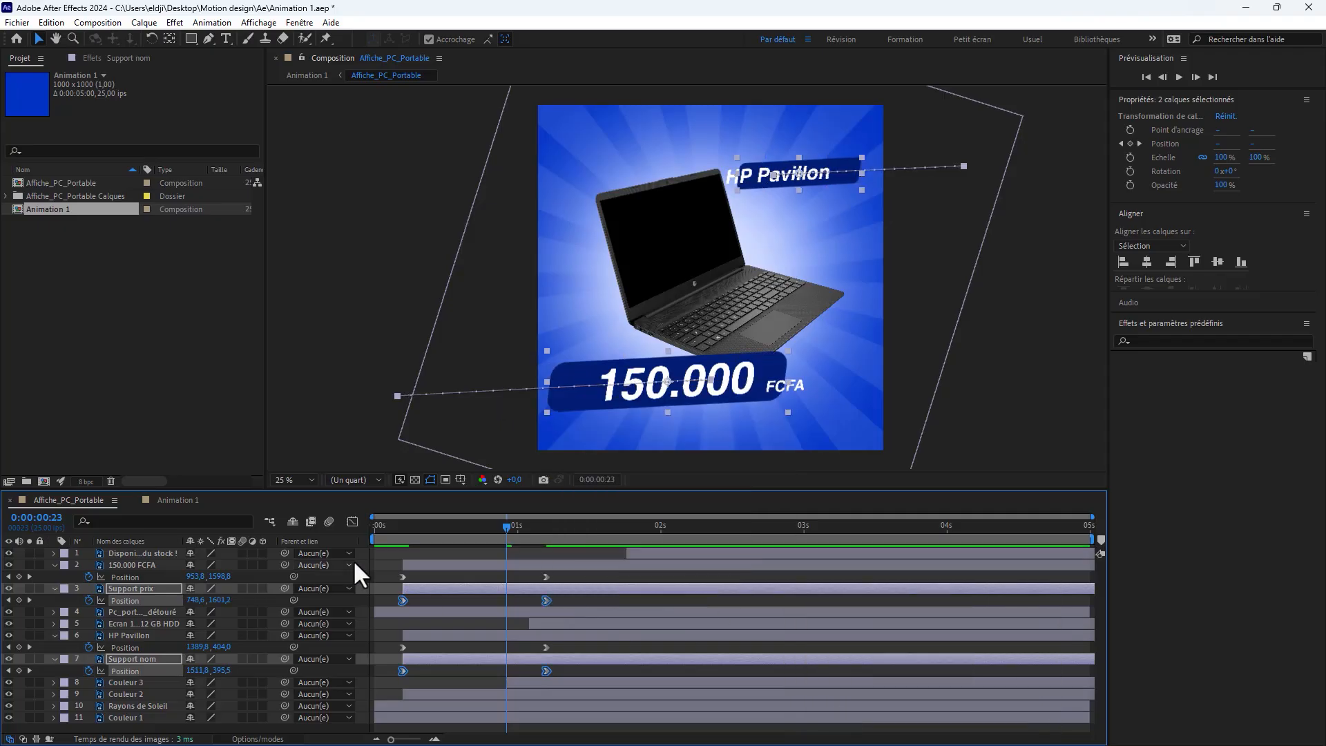
Reshape the Position speed curves of Support prix and Support nom in the Graph Editor for a stronger ease-in and check the motion
left_click(354, 519)
left_click_drag(598, 674, 420, 699)
left_click(353, 521)
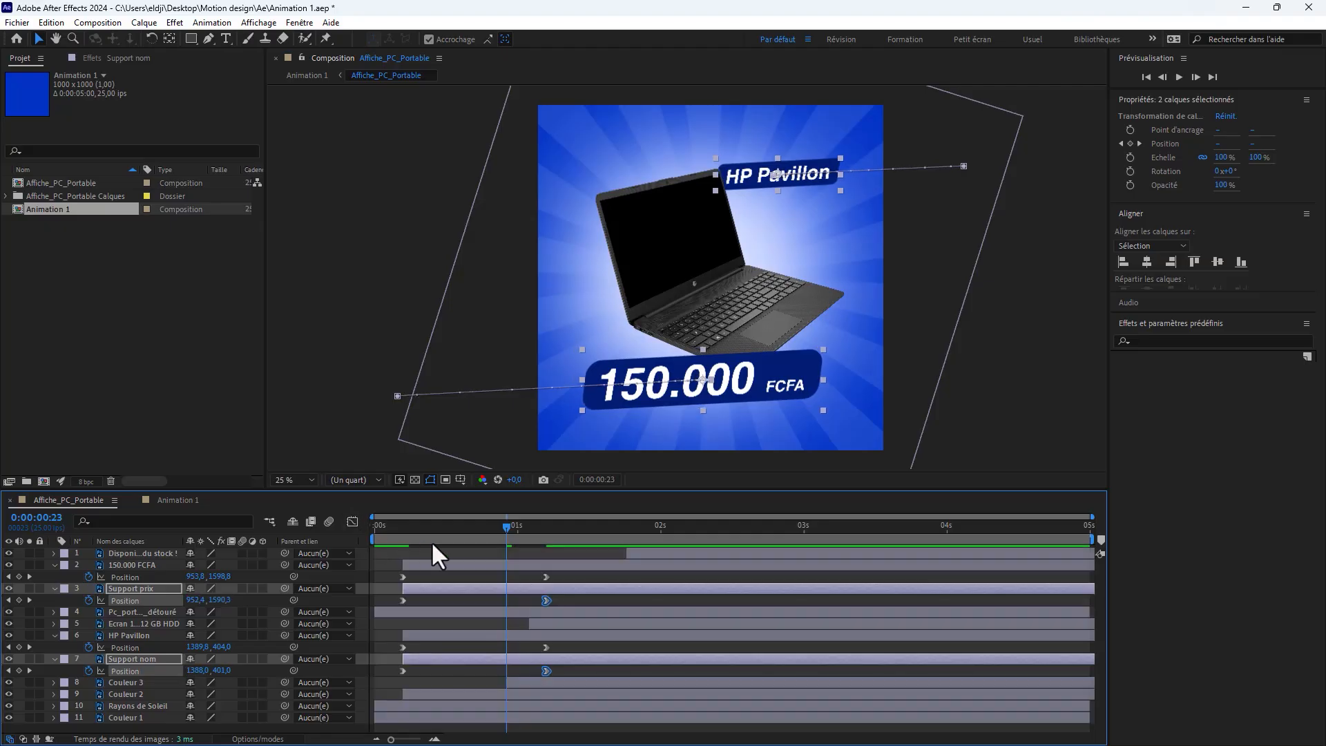
left_click_drag(457, 533, 569, 545)
left_click(568, 578)
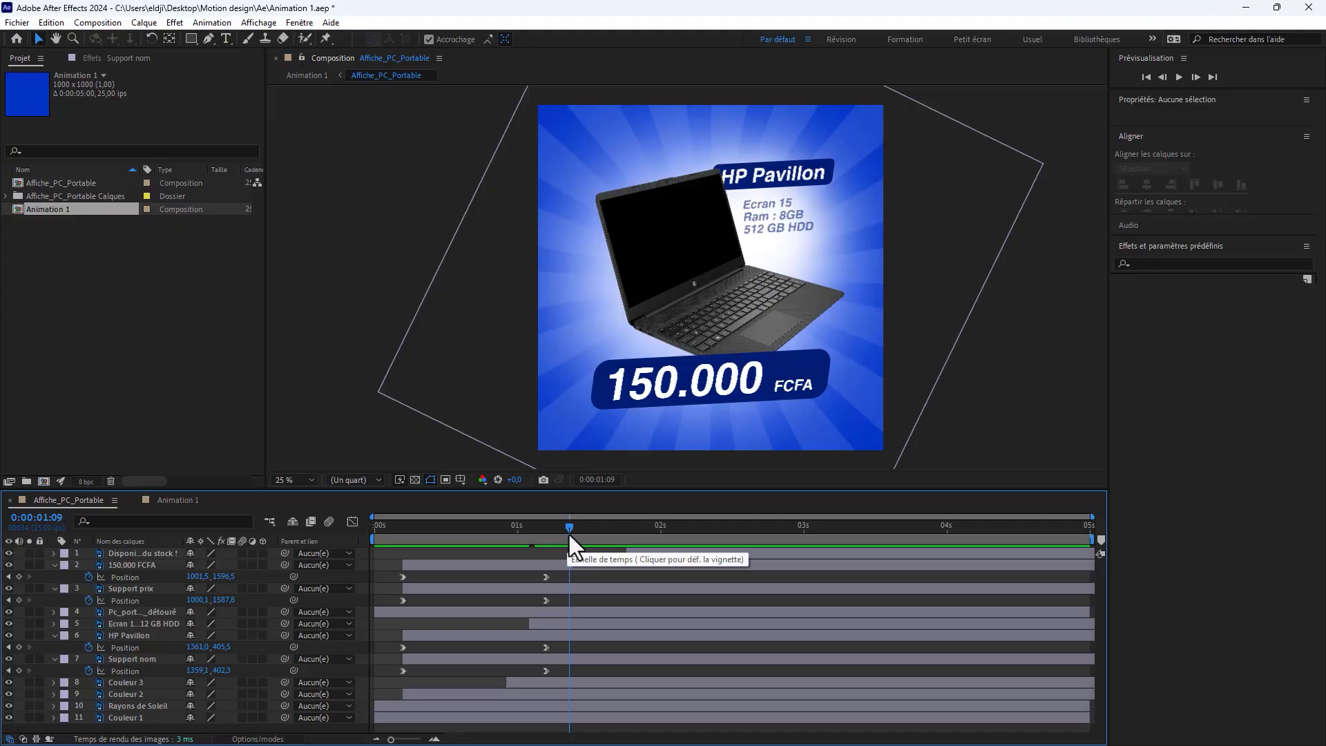
With the current time at 0:00:01:05, shift the 150.000 FCFA and HP Pavillon layers later to start at about 0:00:00:22
left_click_drag(563, 524, 551, 524)
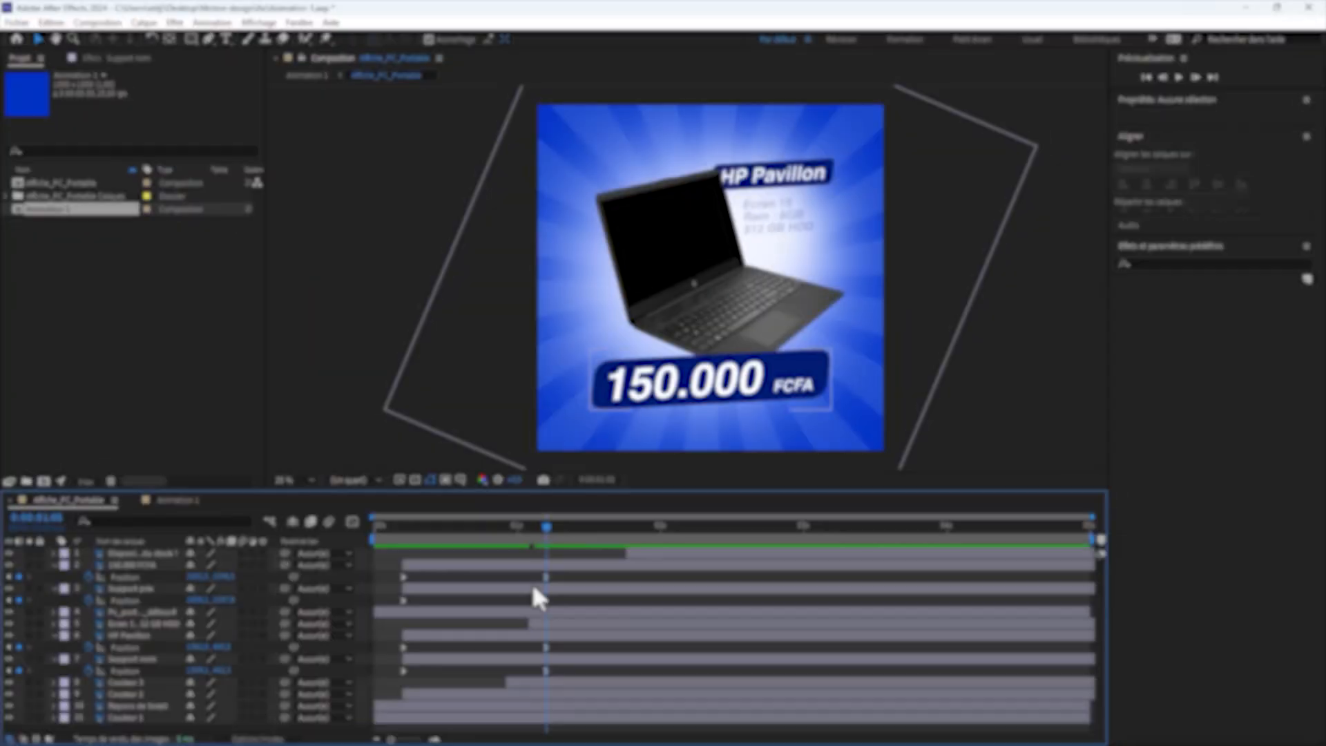
left_click(463, 565)
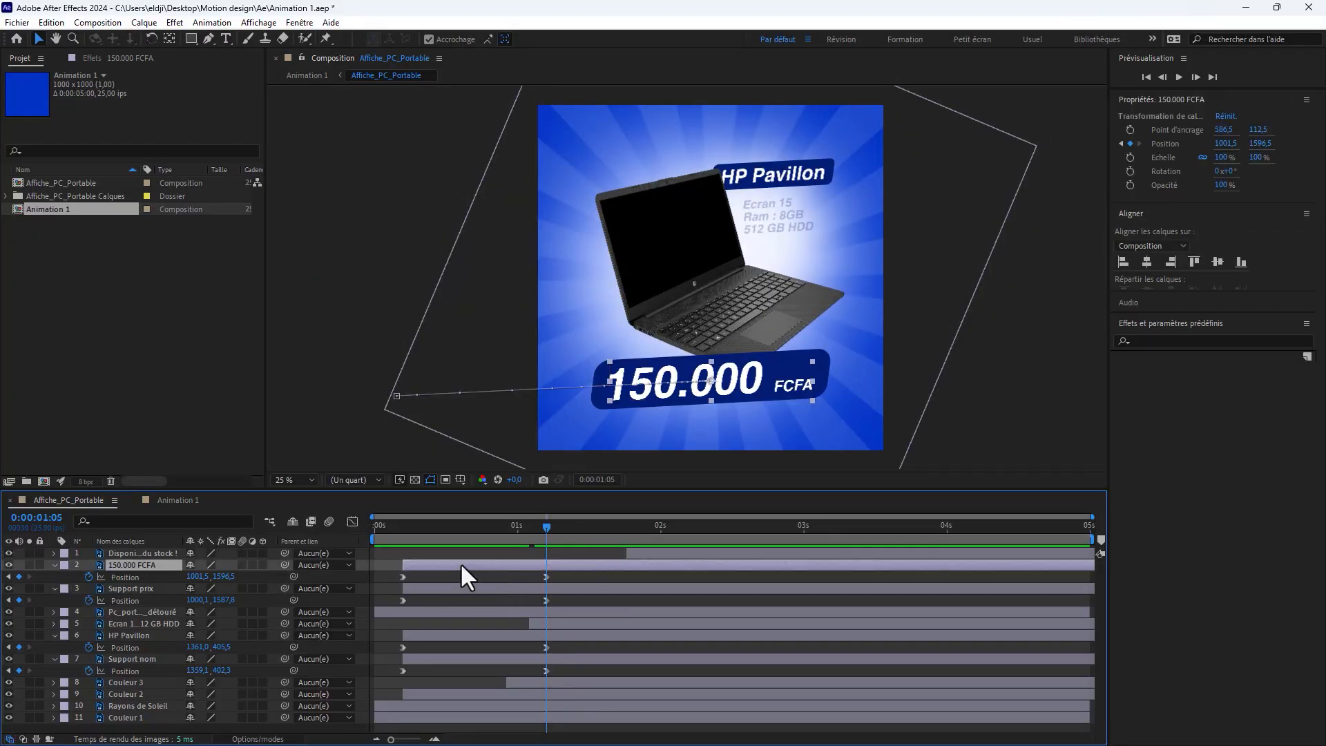
left_click(455, 636, "ctrl")
left_click_drag(449, 564, 546, 565)
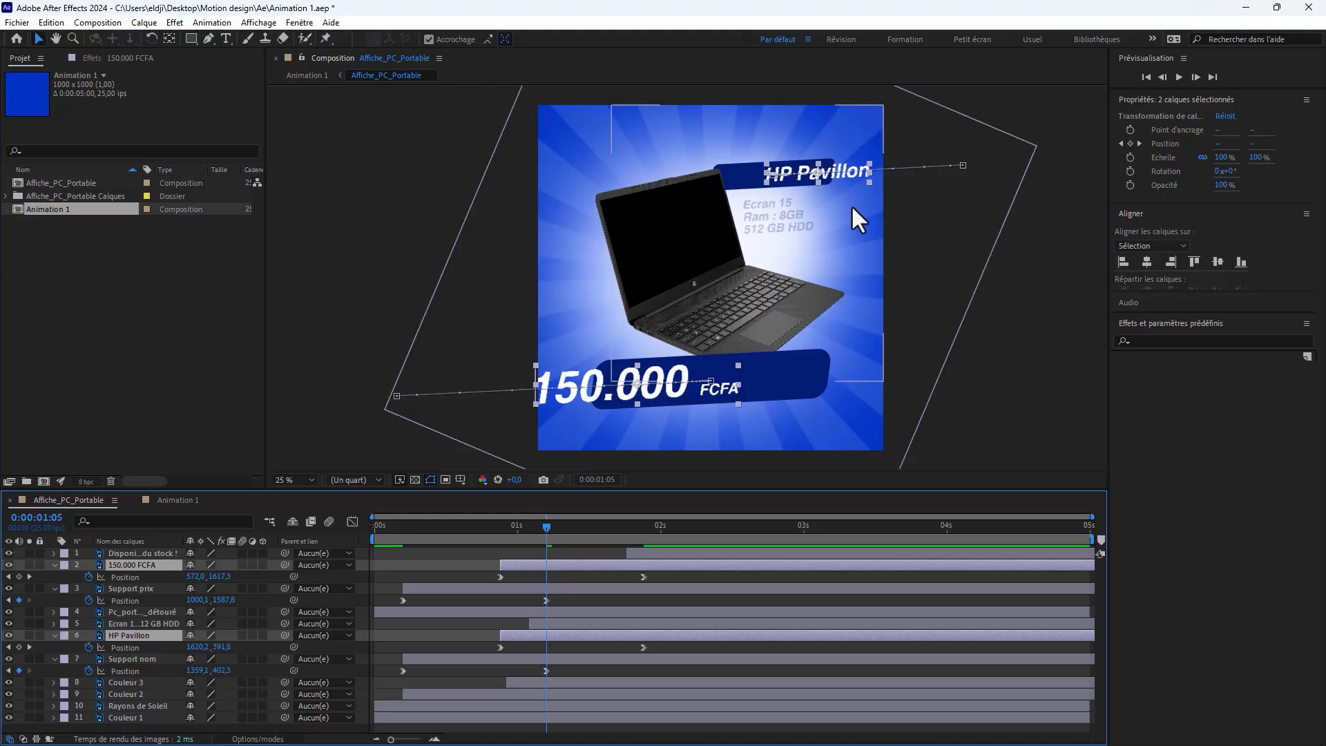
left_click(1061, 239)
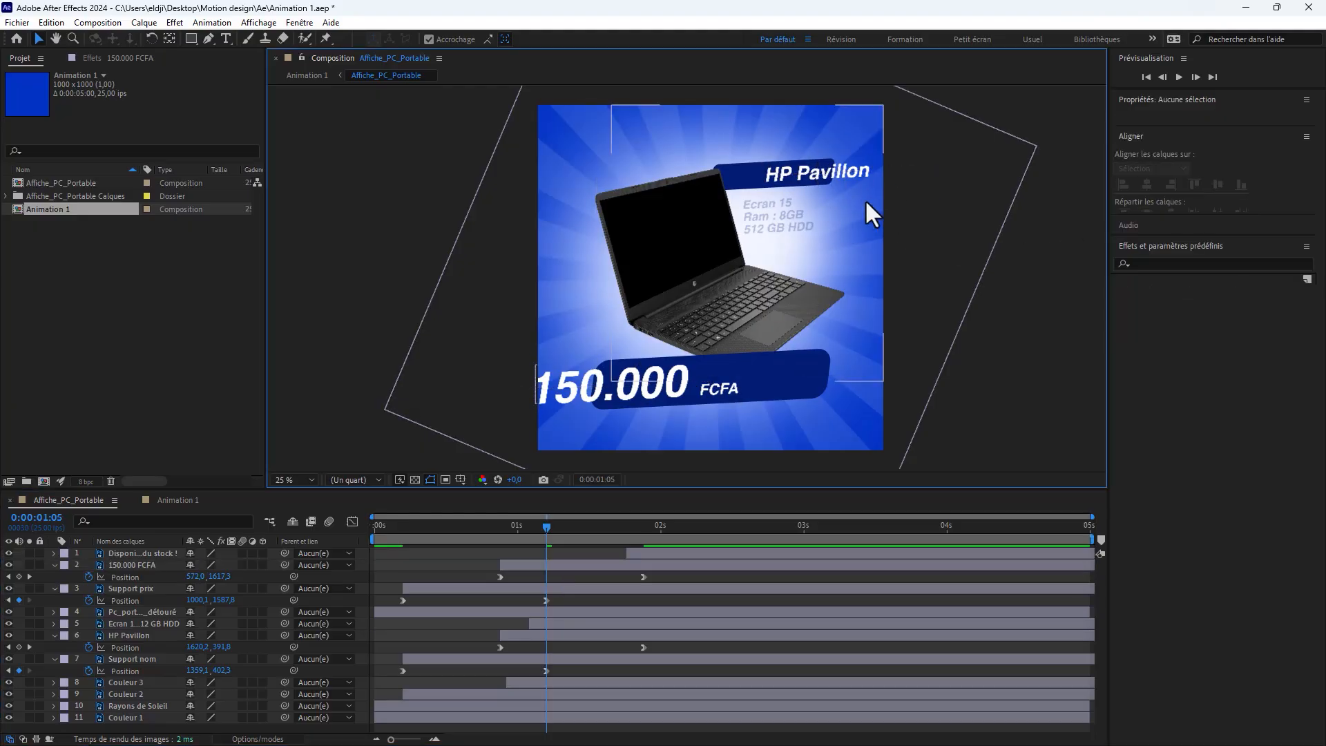
Display the blending mode and track matte columns for the timeline layers
scroll(834, 166, "up", 4)
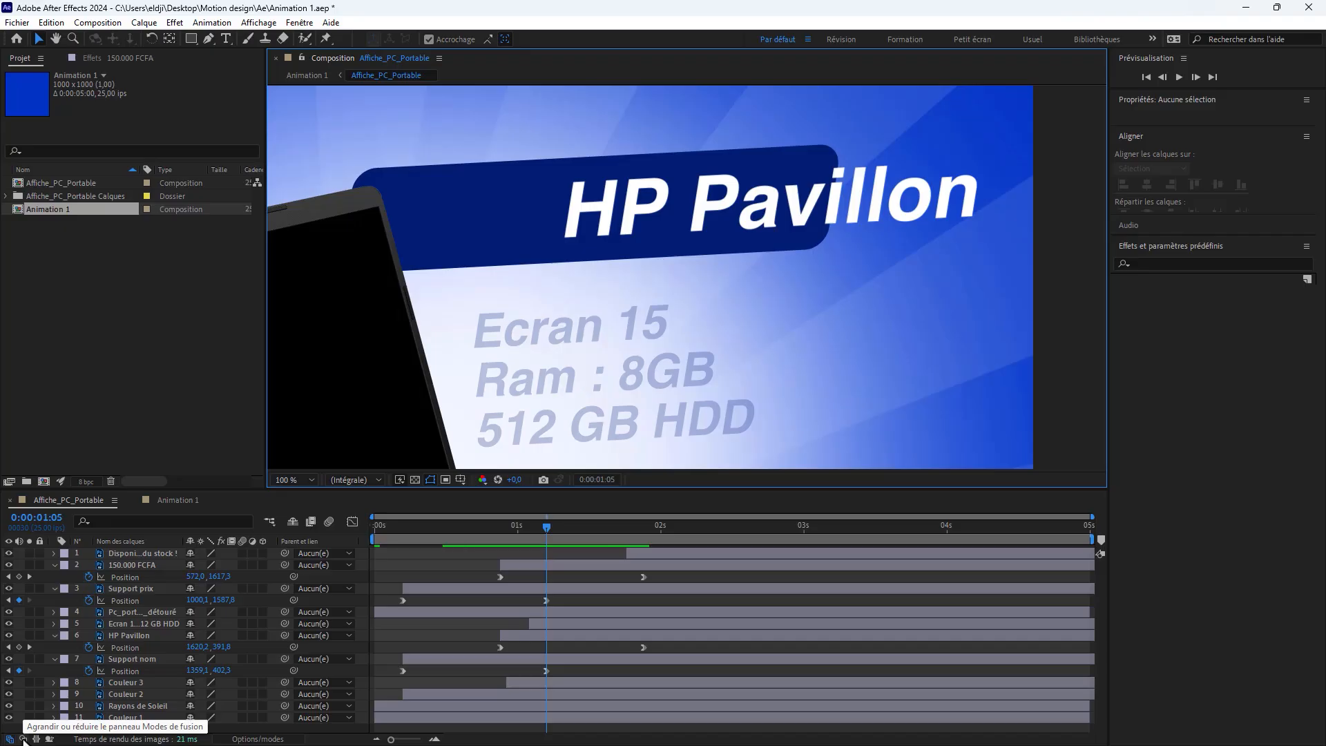
left_click(23, 738)
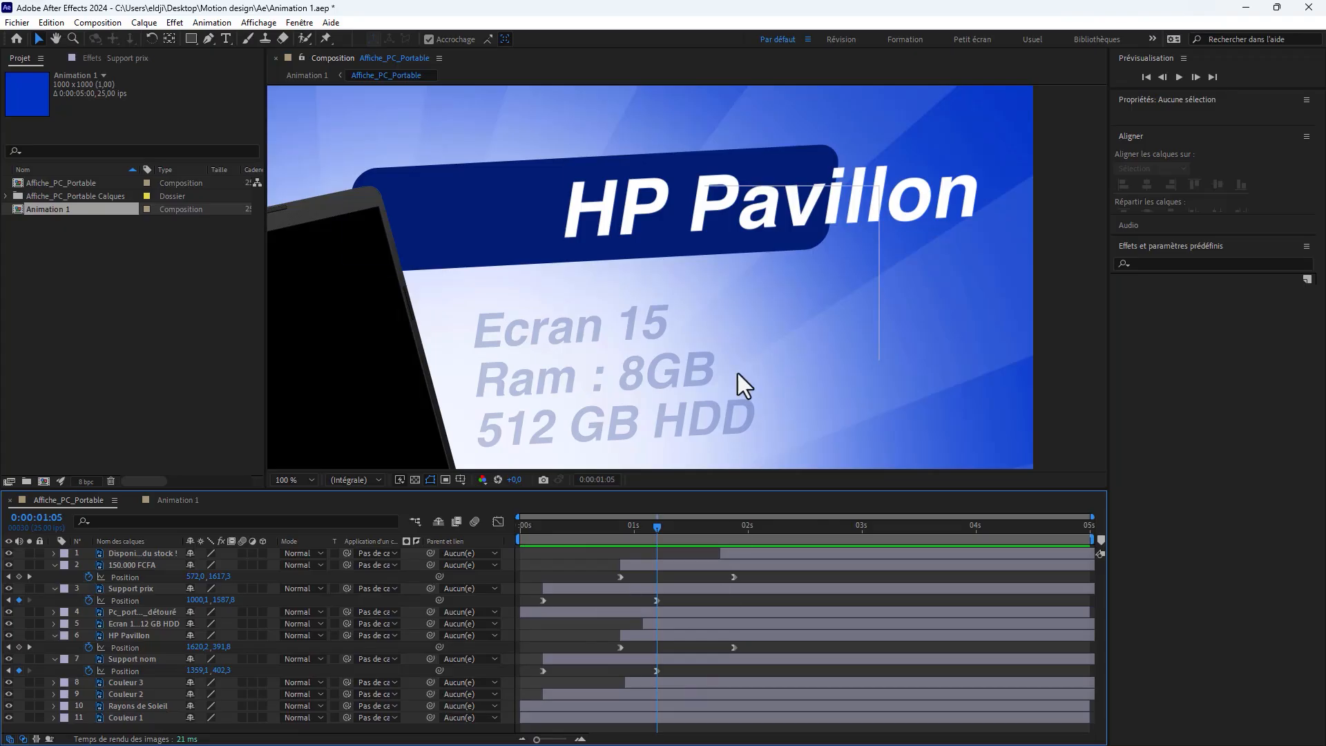
Try using the HP Pavillon text as track matte for the Support nom layer, with the text layer made visible
left_click(666, 660)
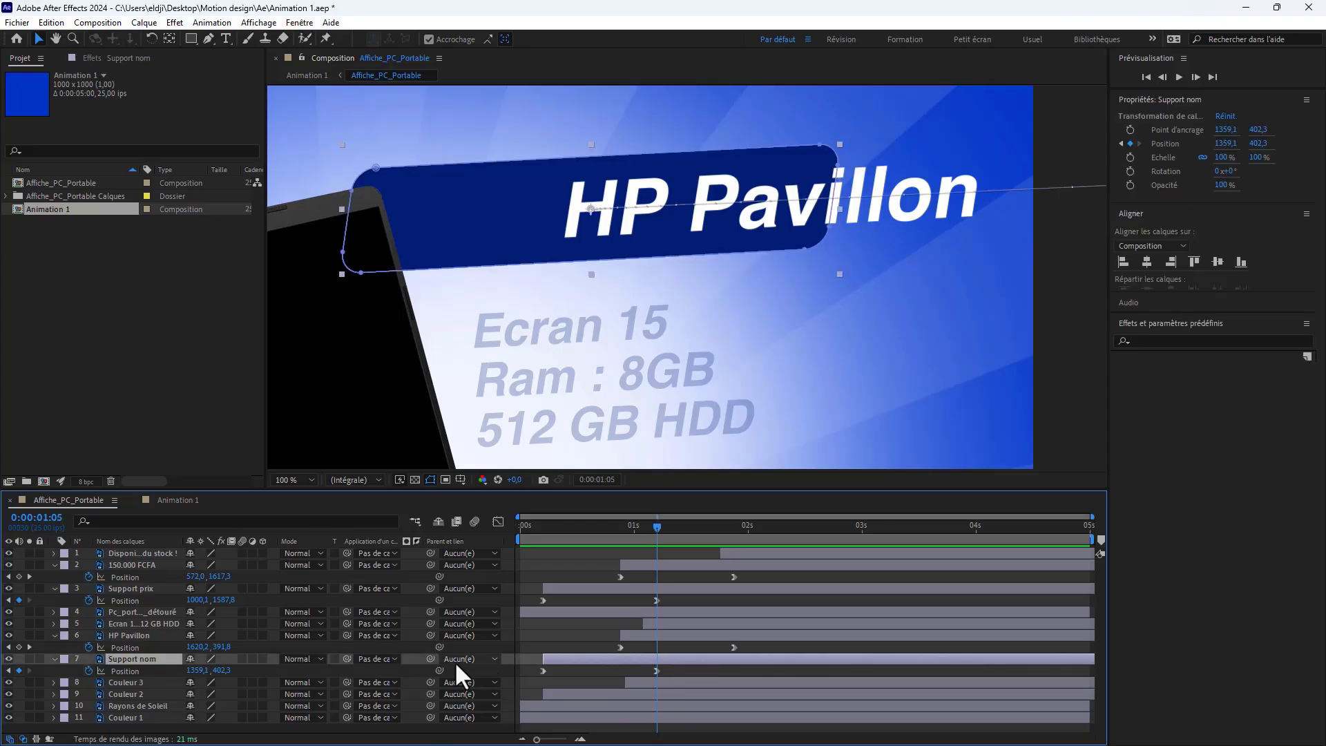
left_click_drag(346, 659, 143, 632)
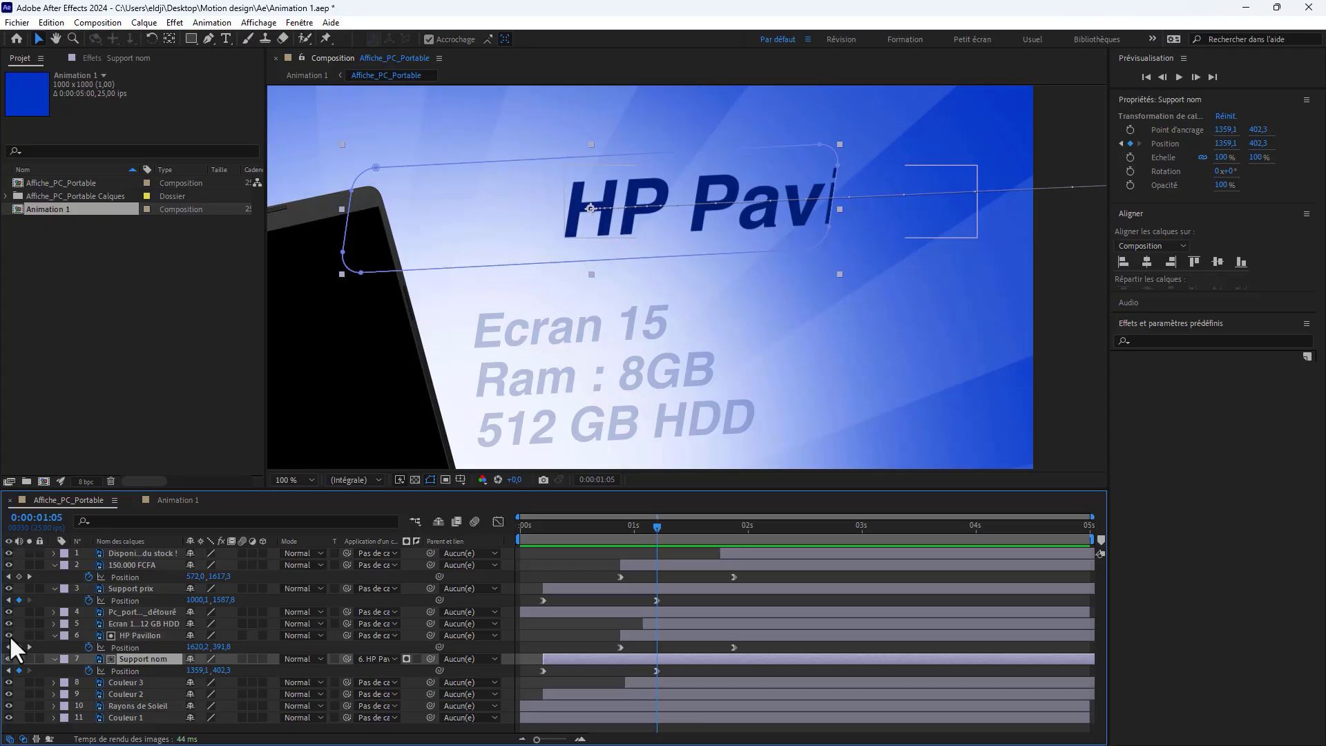
left_click(10, 635)
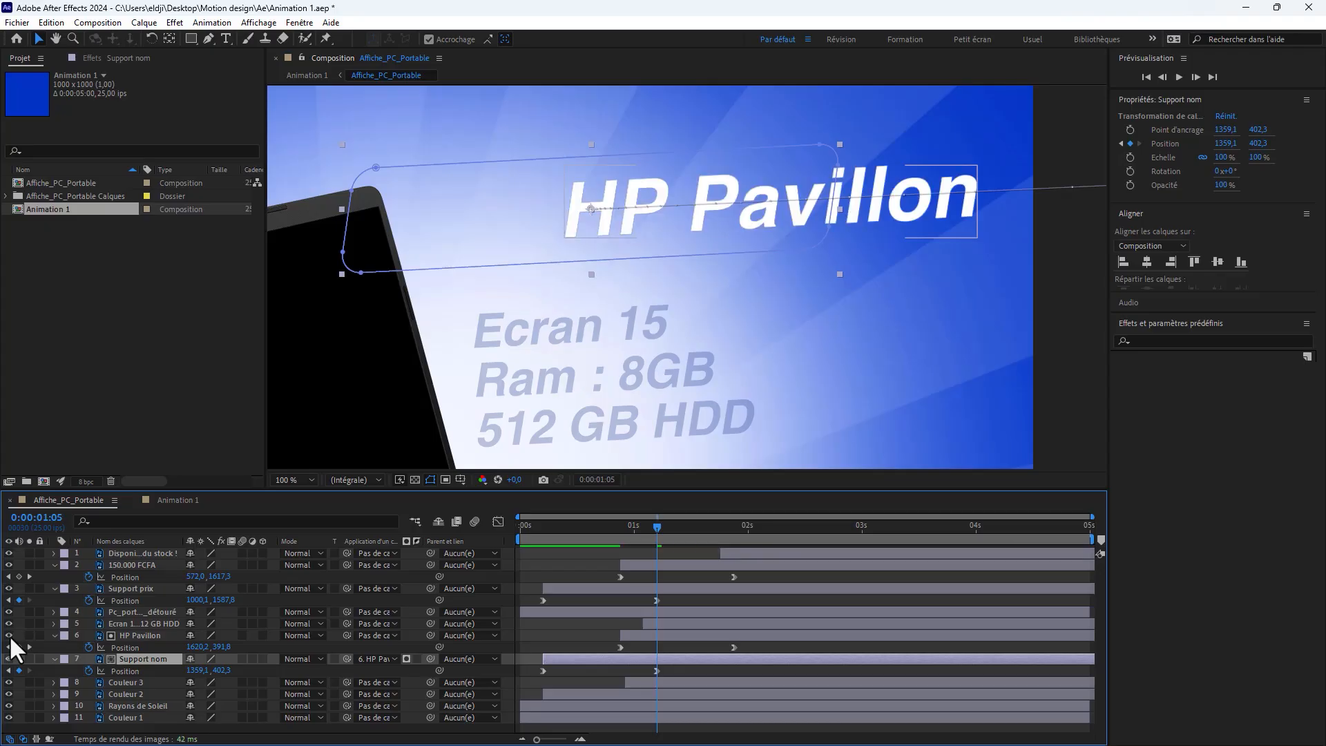
key("ctrl+z")
key("ctrl+z")
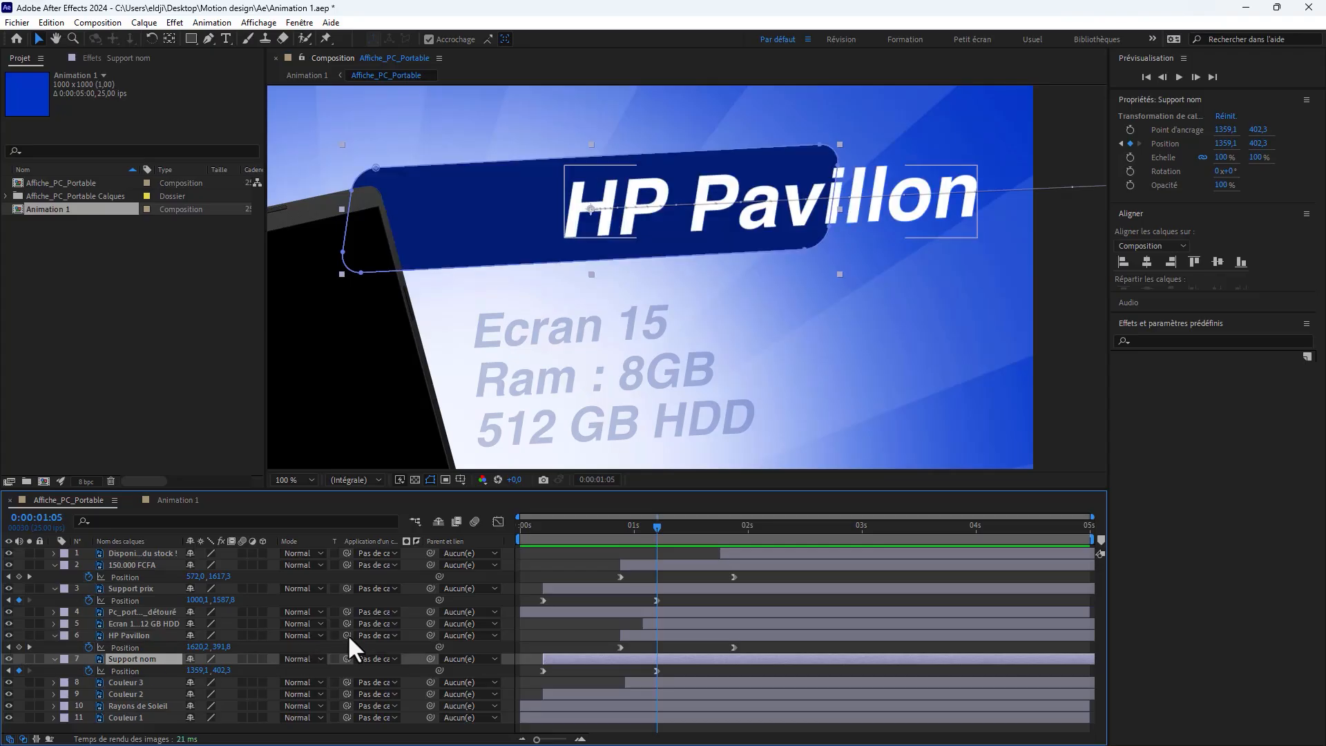
Set Support nom as the track matte of the HP Pavillon text layer and make the Support nom background visible again
left_click_drag(347, 636, 139, 660)
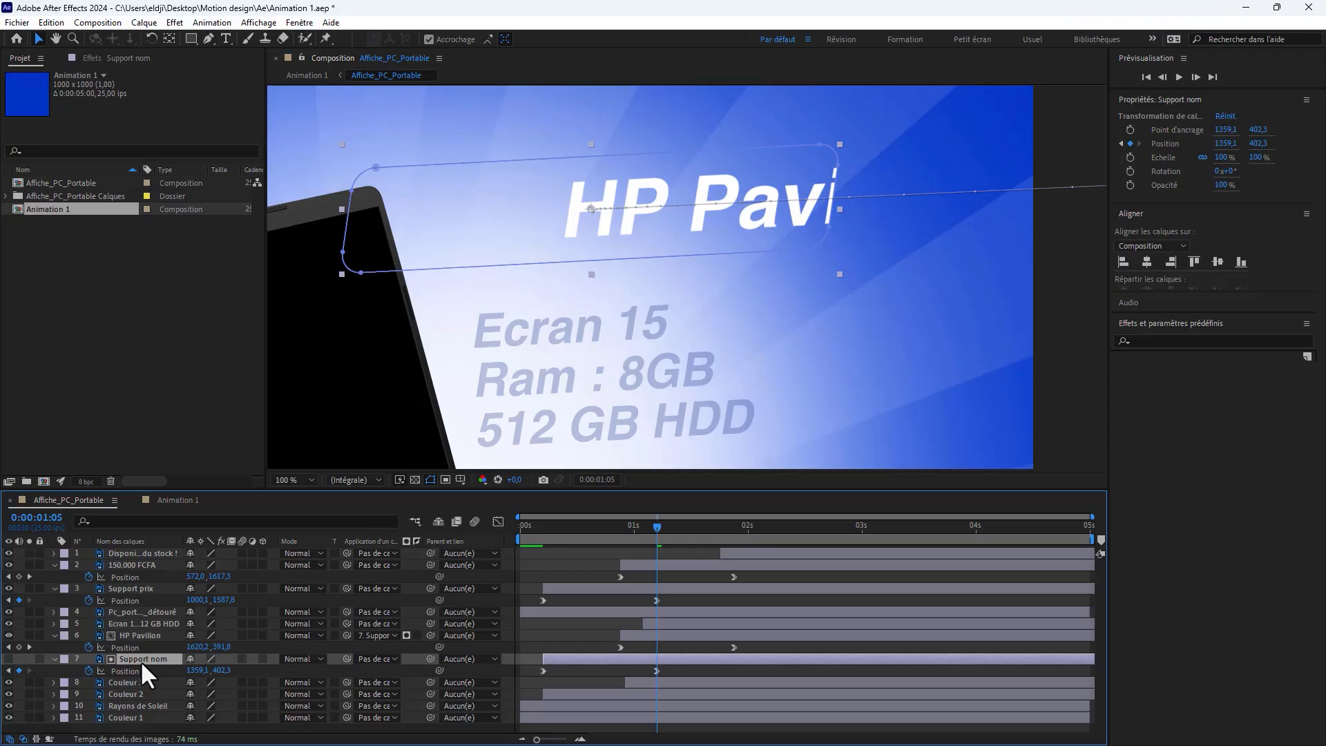
left_click(8, 658)
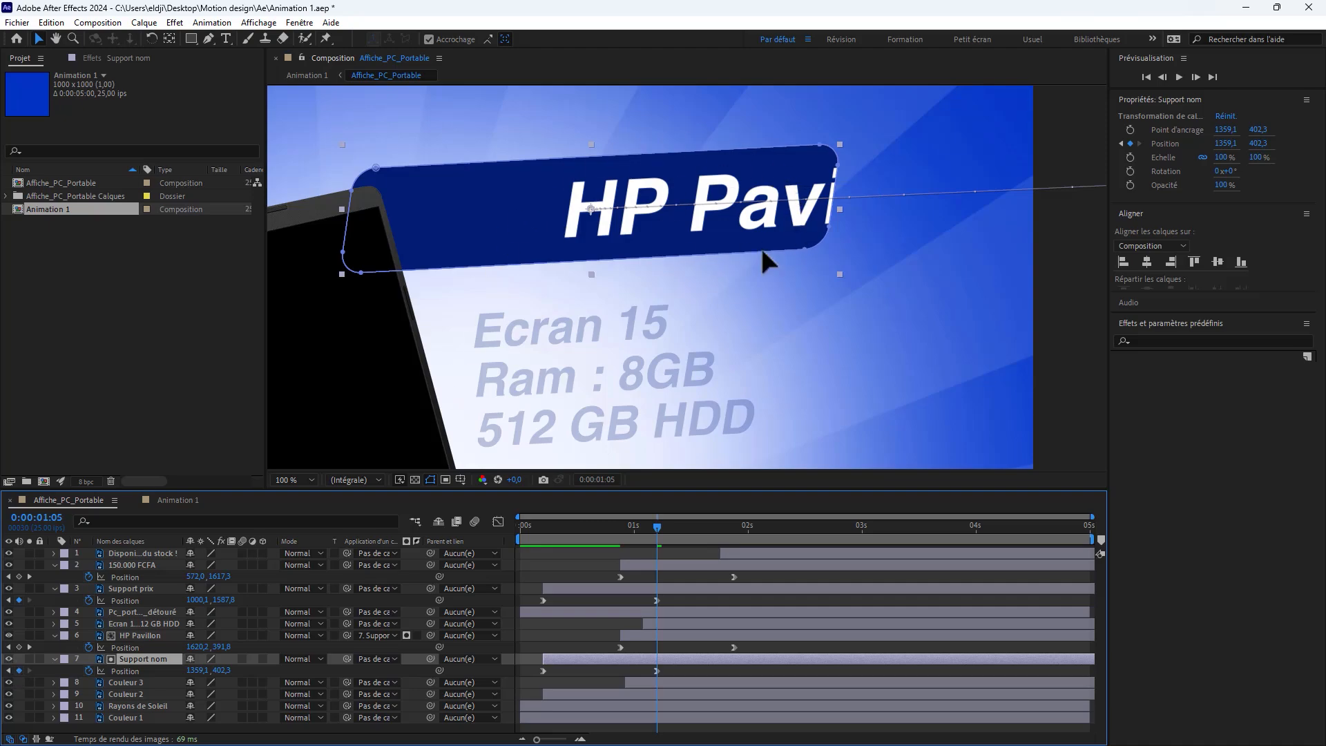
scroll(805, 217, "down", 2)
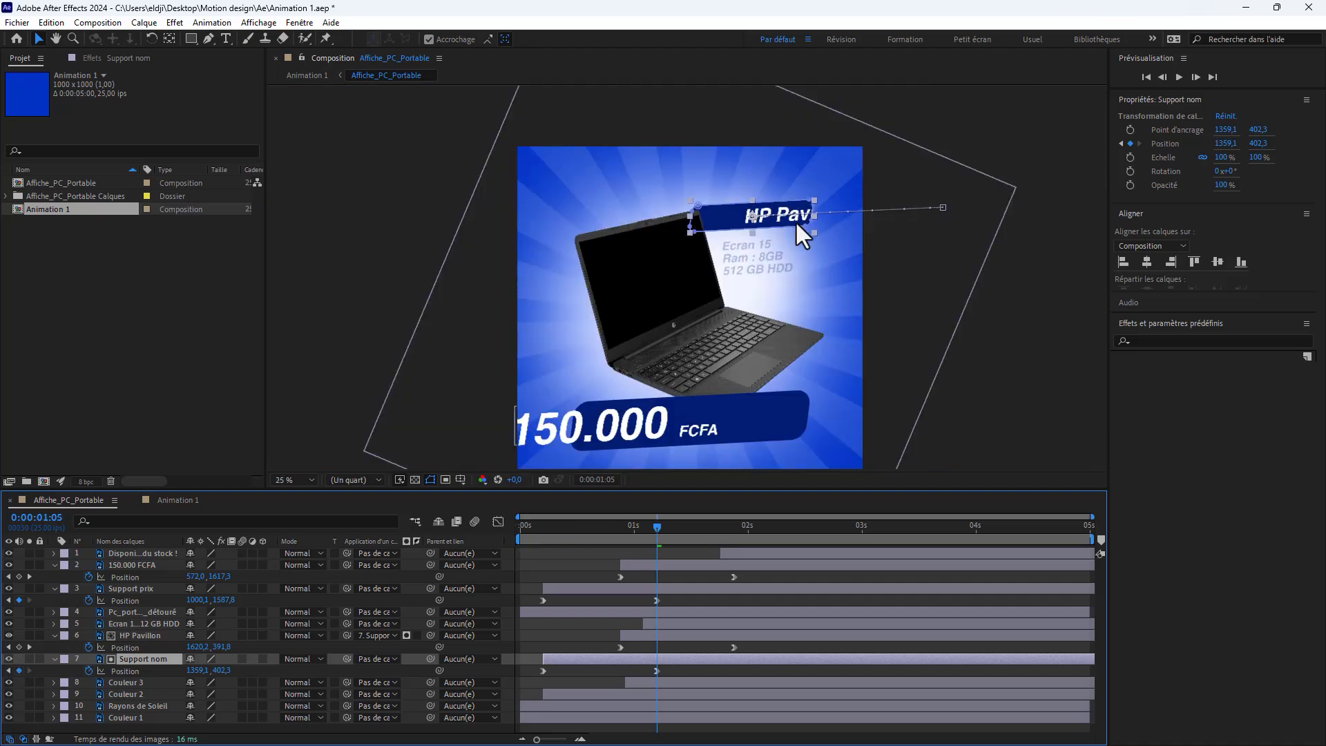
Try using the 150.000 FCFA text as track matte for the Support prix layer, with the text layer made visible
scroll(793, 220, "down", 4)
scroll(742, 319, "up", 4)
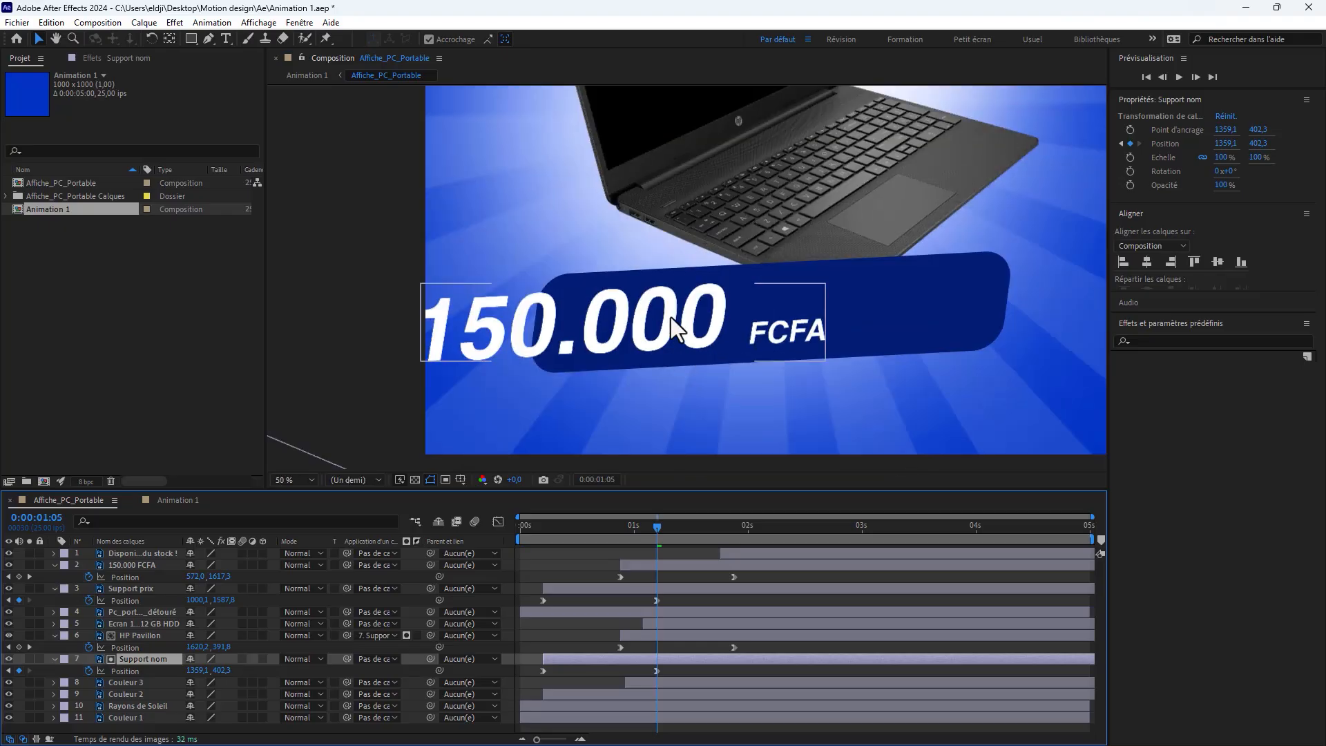
left_click(645, 588)
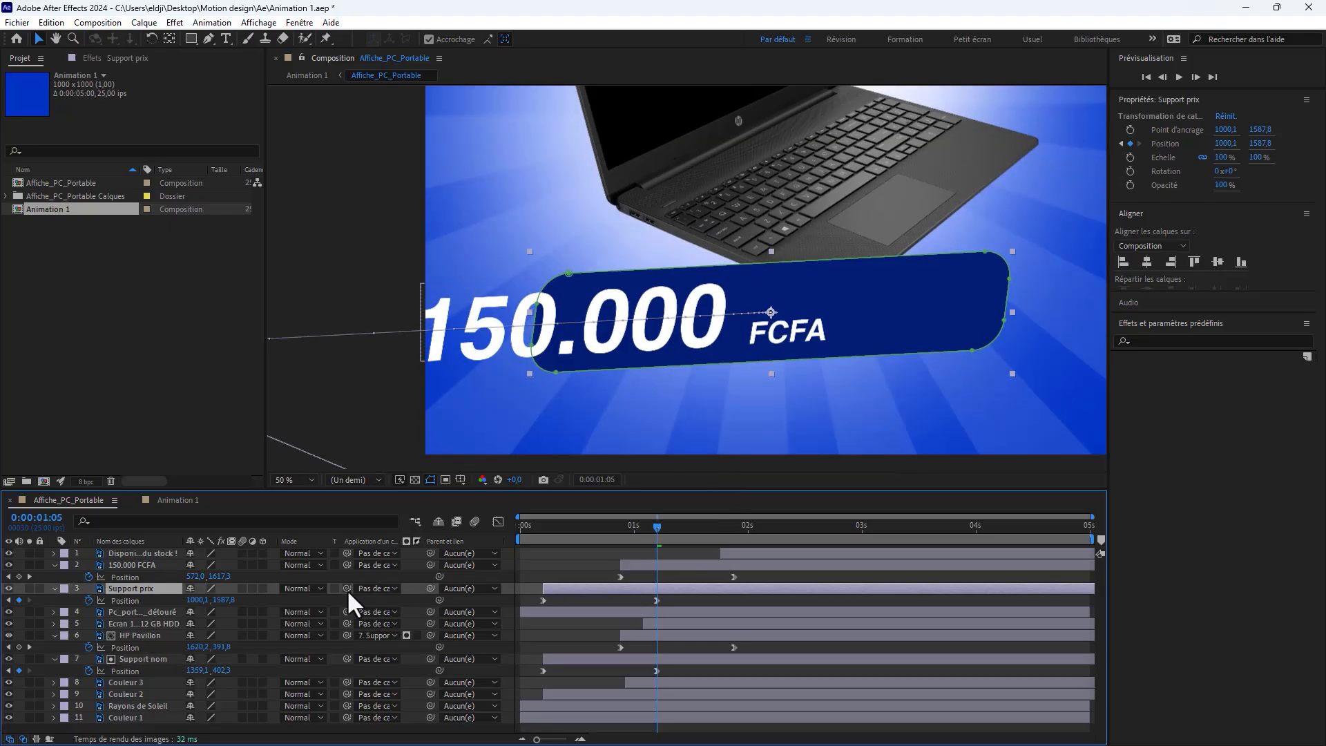
left_click_drag(346, 591, 134, 561)
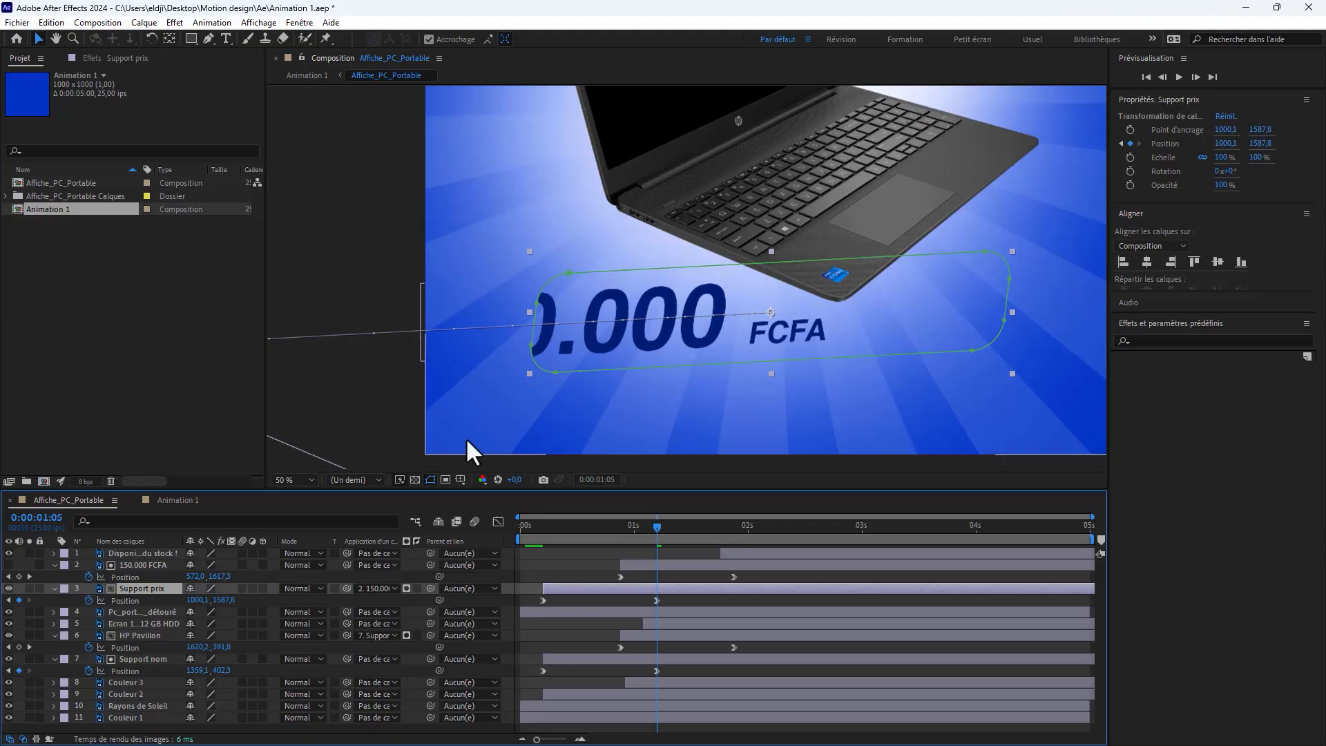
left_click(8, 564)
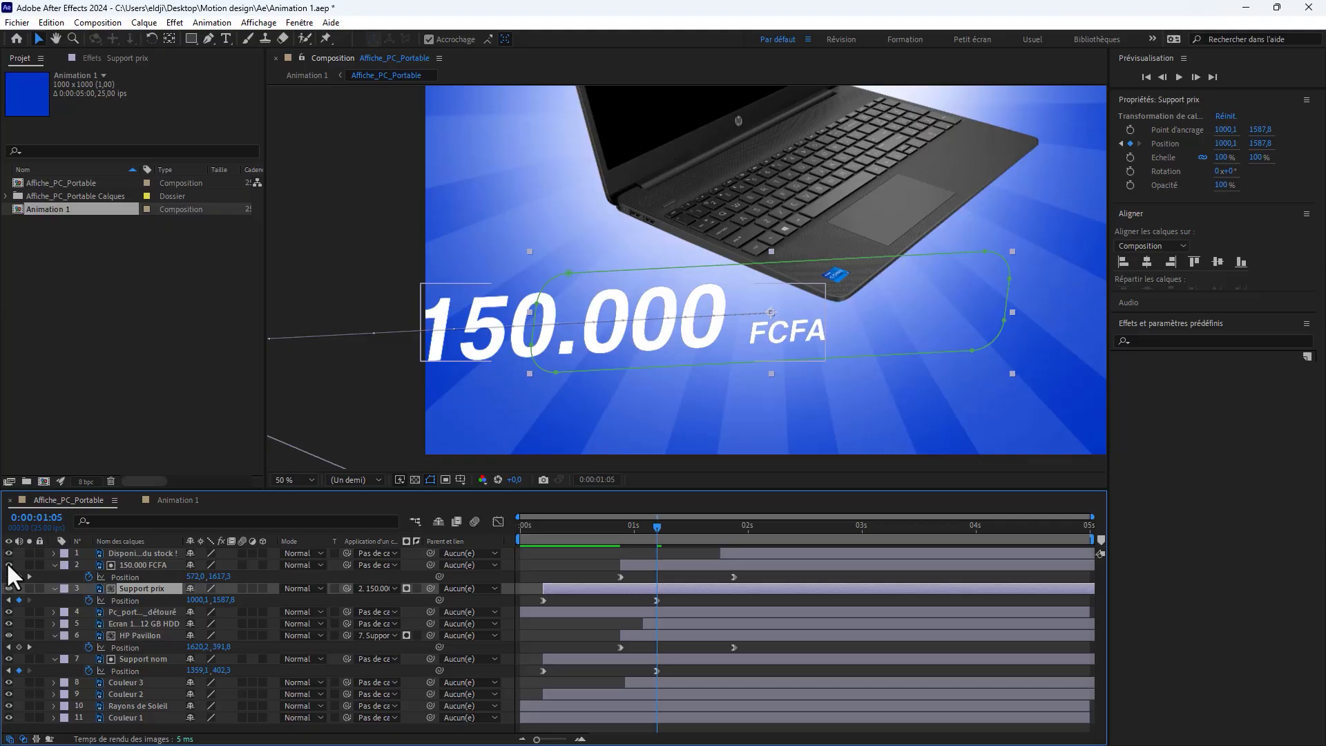
key("ctrl+z")
key("ctrl+z")
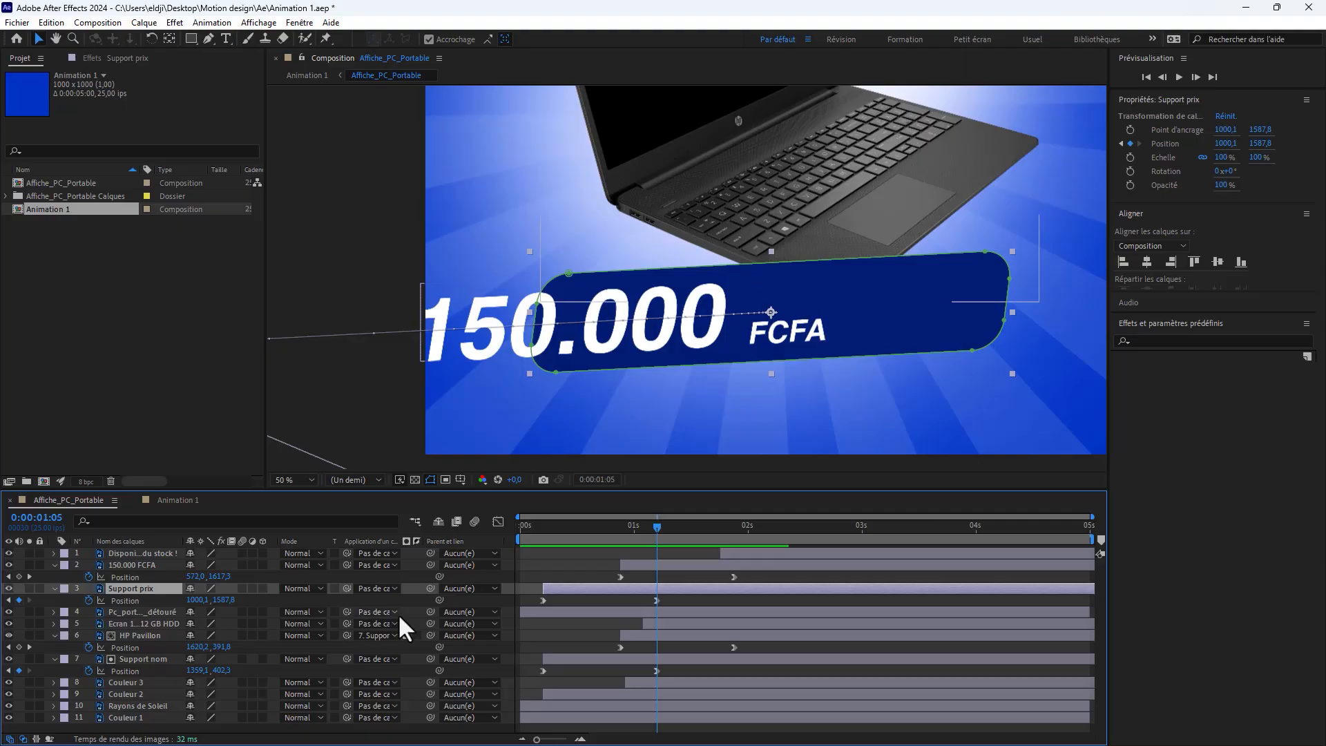
Set Support prix as the track matte of the 150.000 FCFA text layer and make the Support prix background visible again
left_click(649, 565)
left_click_drag(346, 565, 138, 586)
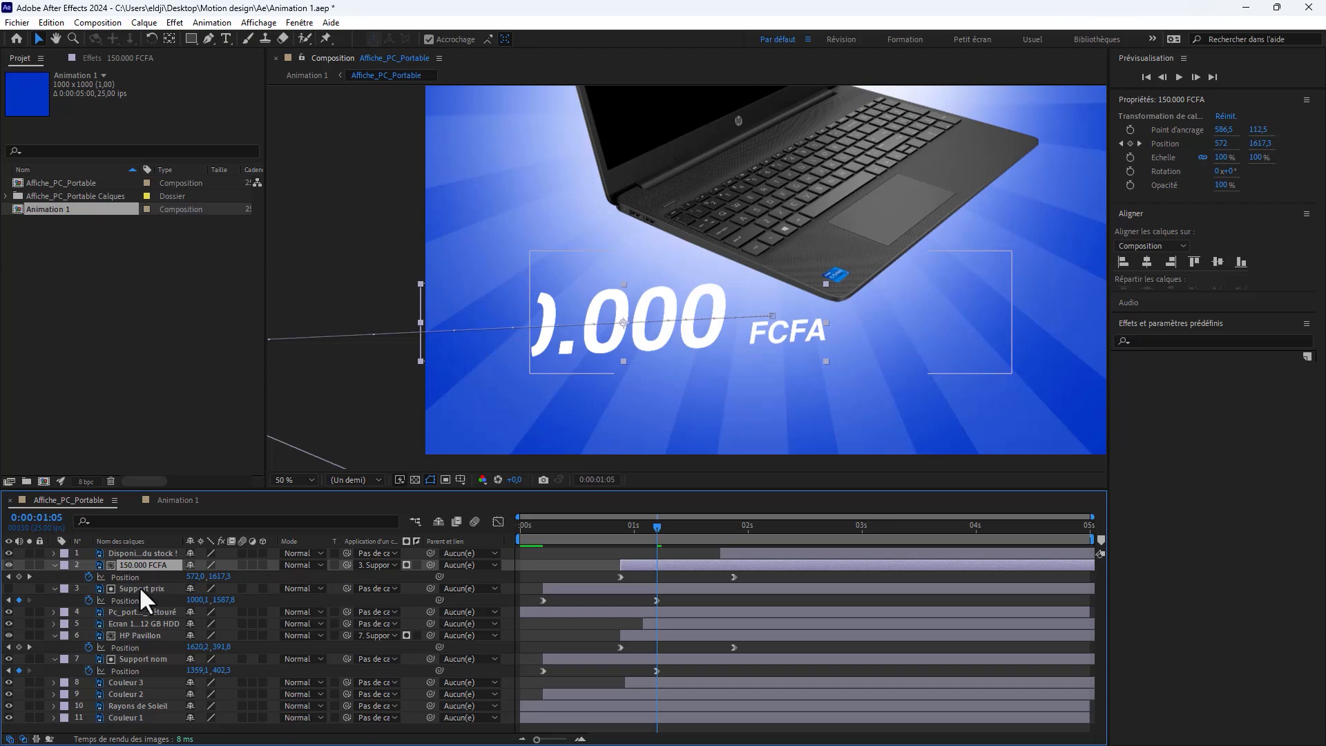
left_click(9, 588)
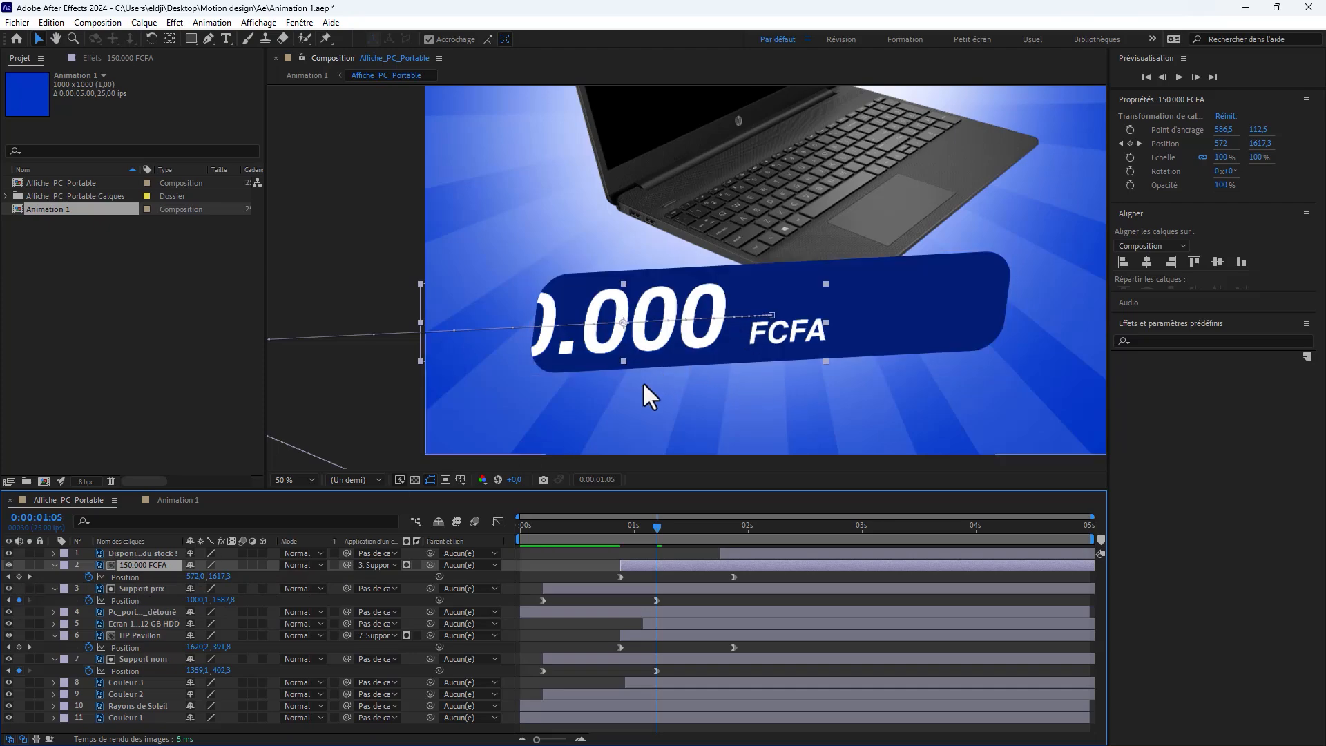
scroll(642, 382, "down", 2)
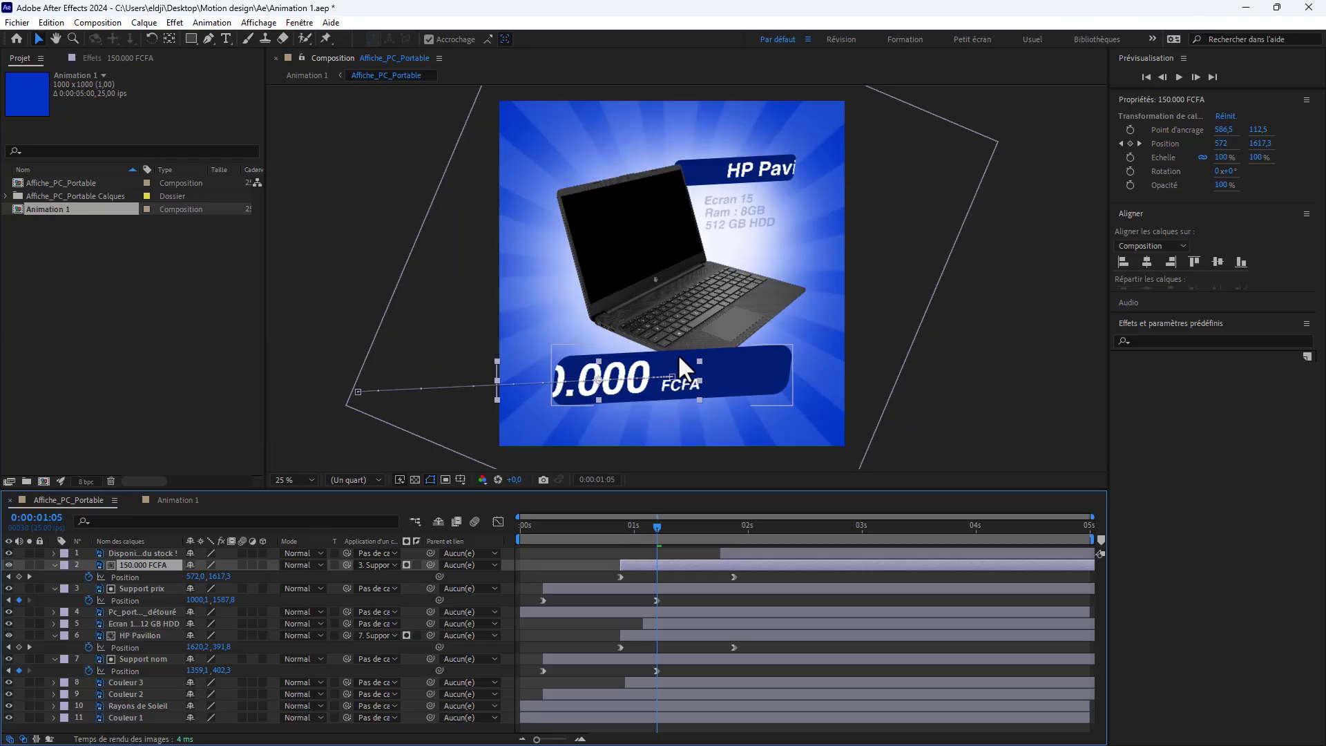
Preview the animation from 0:00:00:00 to check how the matted texts slide in within their backgrounds
left_click(609, 548)
key("space")
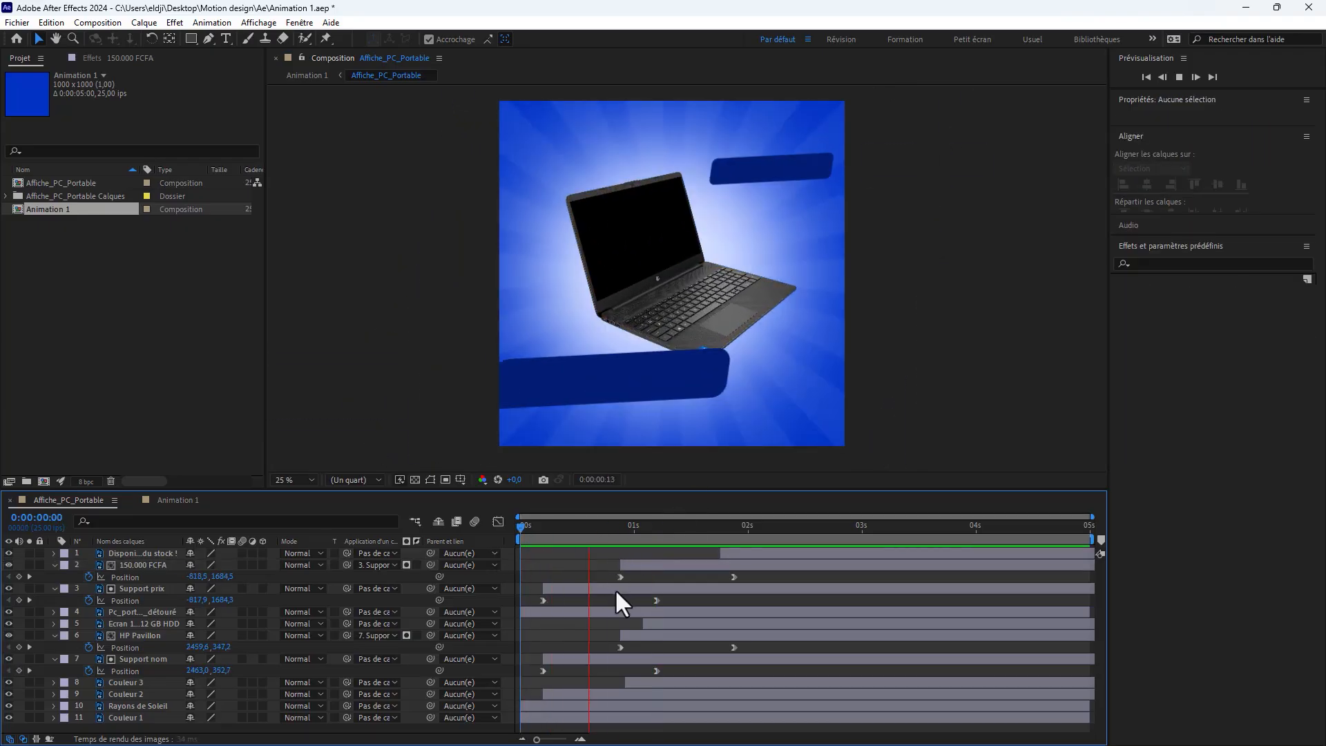
key("space")
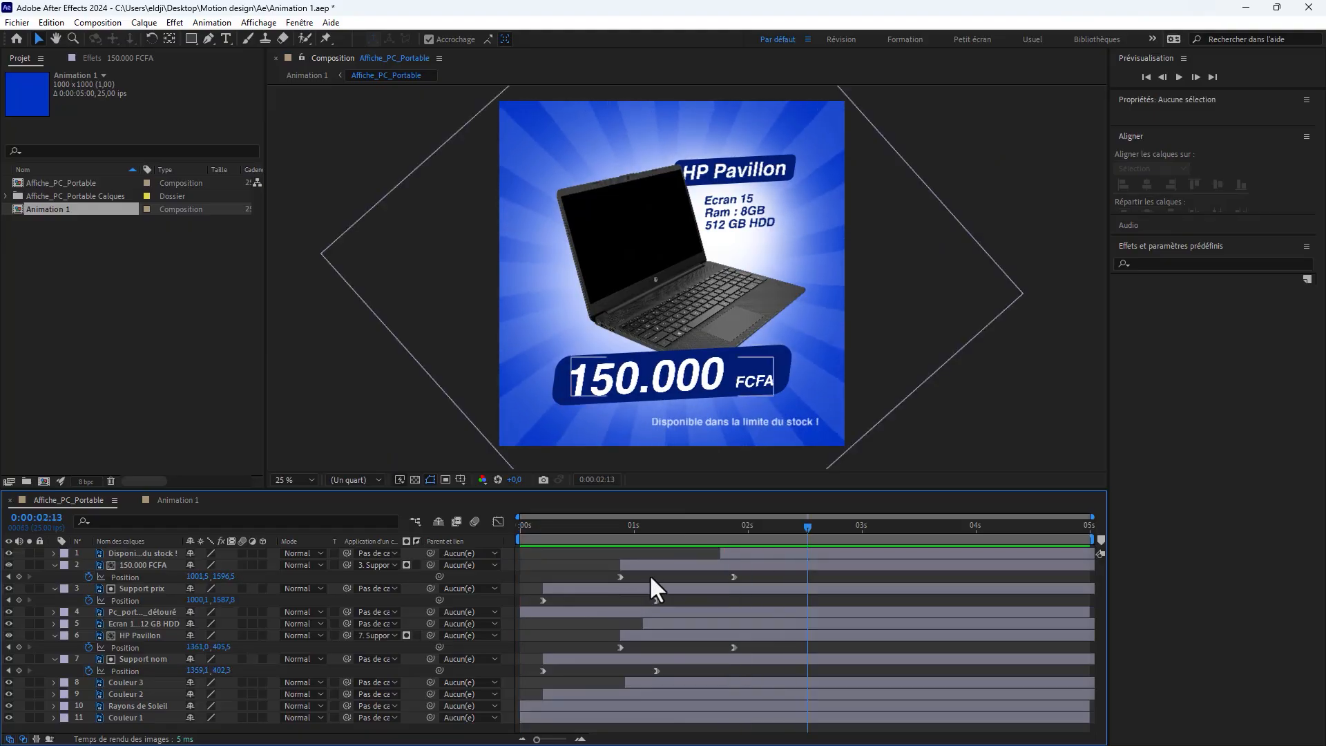
Shift the 150.000 FCFA and HP Pavillon layers earlier to start at about 0:00:00:10, previewing the timing against their backgrounds
left_click(659, 564)
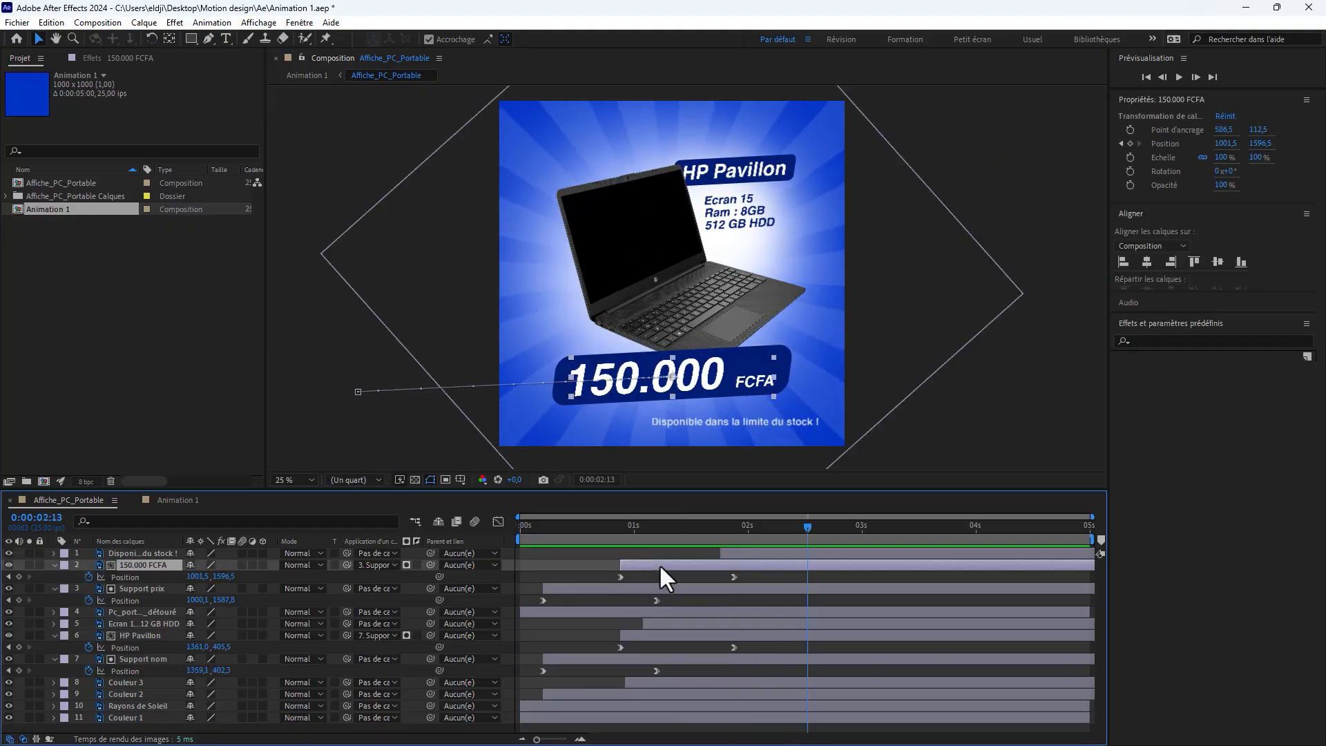
left_click(650, 635, "shift")
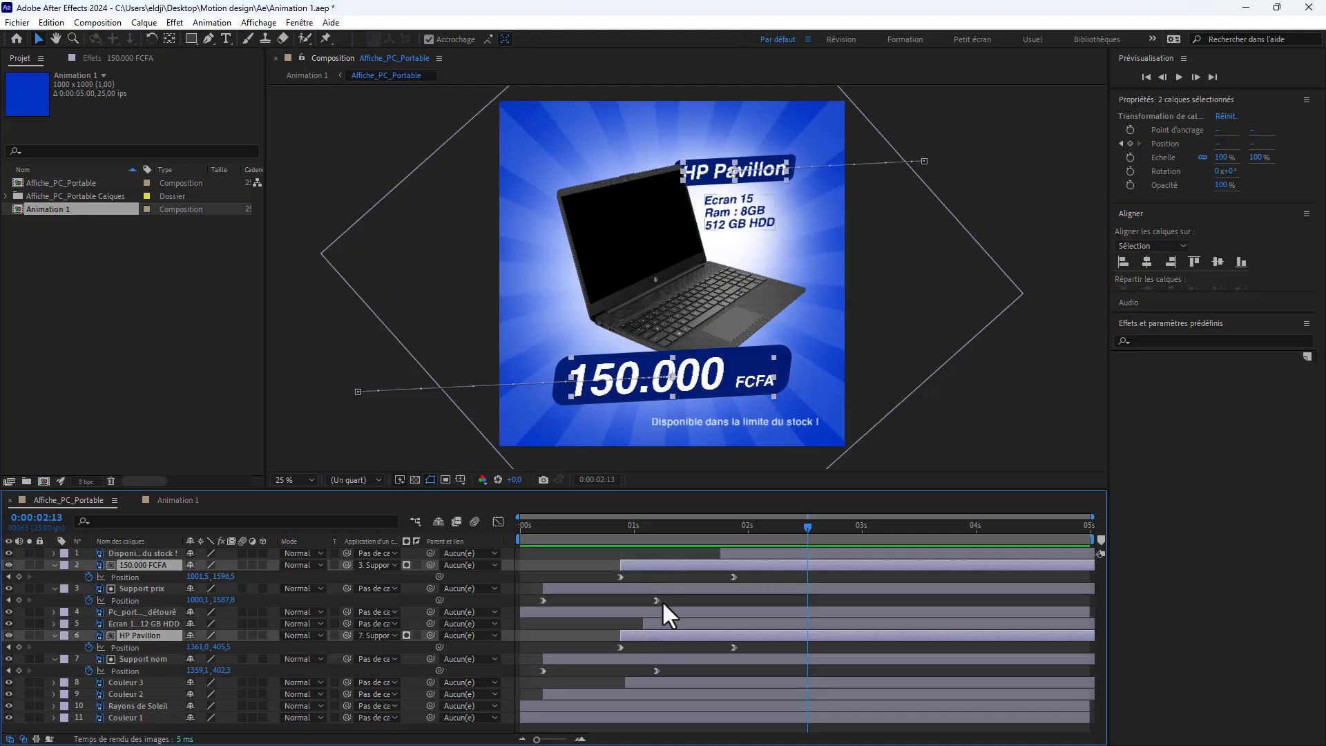
left_click_drag(656, 566, 614, 563)
left_click(523, 527)
key("space")
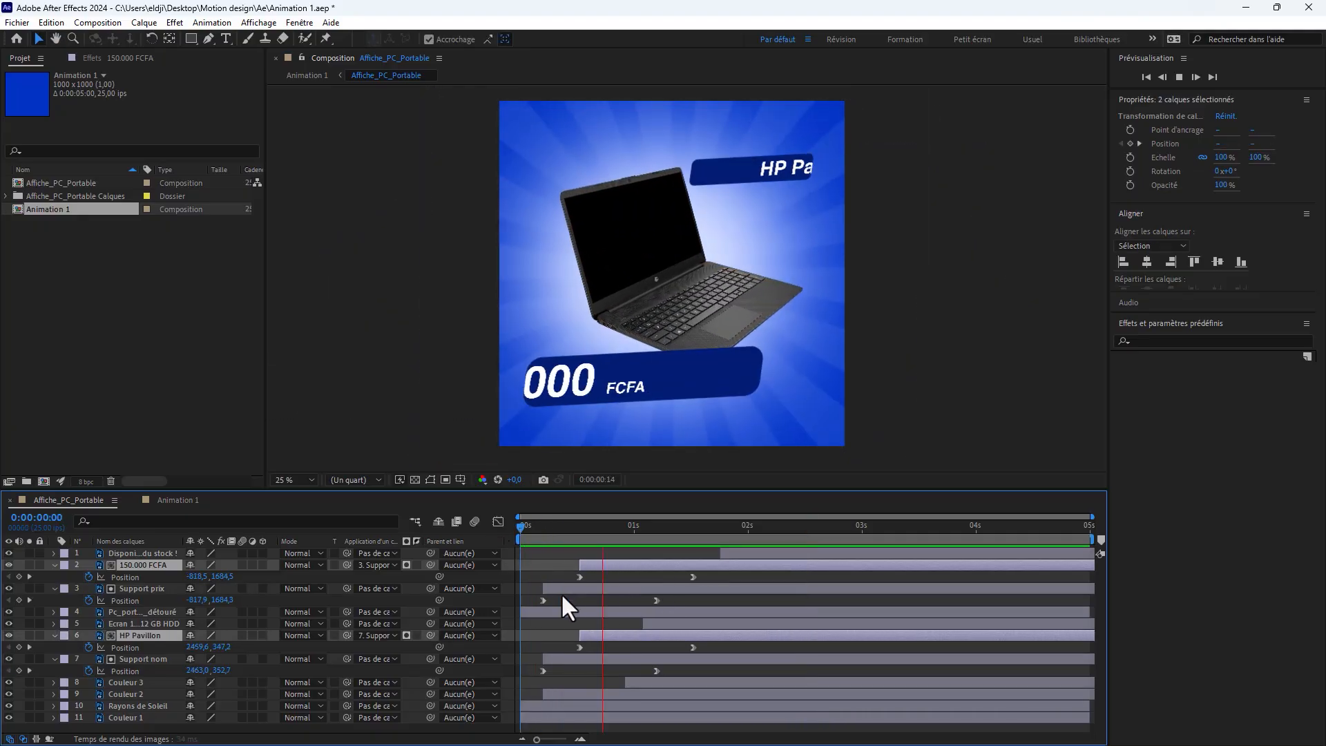
left_click_drag(548, 538, 517, 536)
key("space")
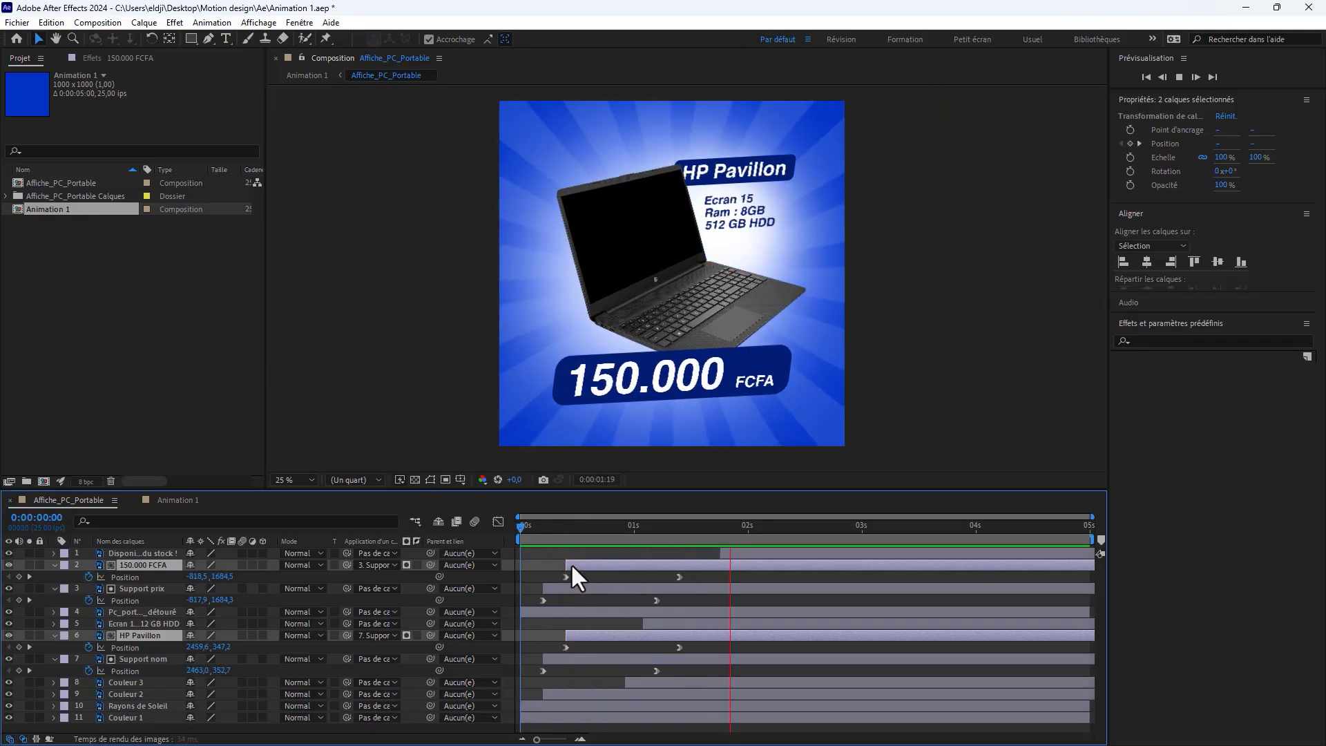
Replay the poster animation from the start to check the new timing of the texts
key("space")
key("space")
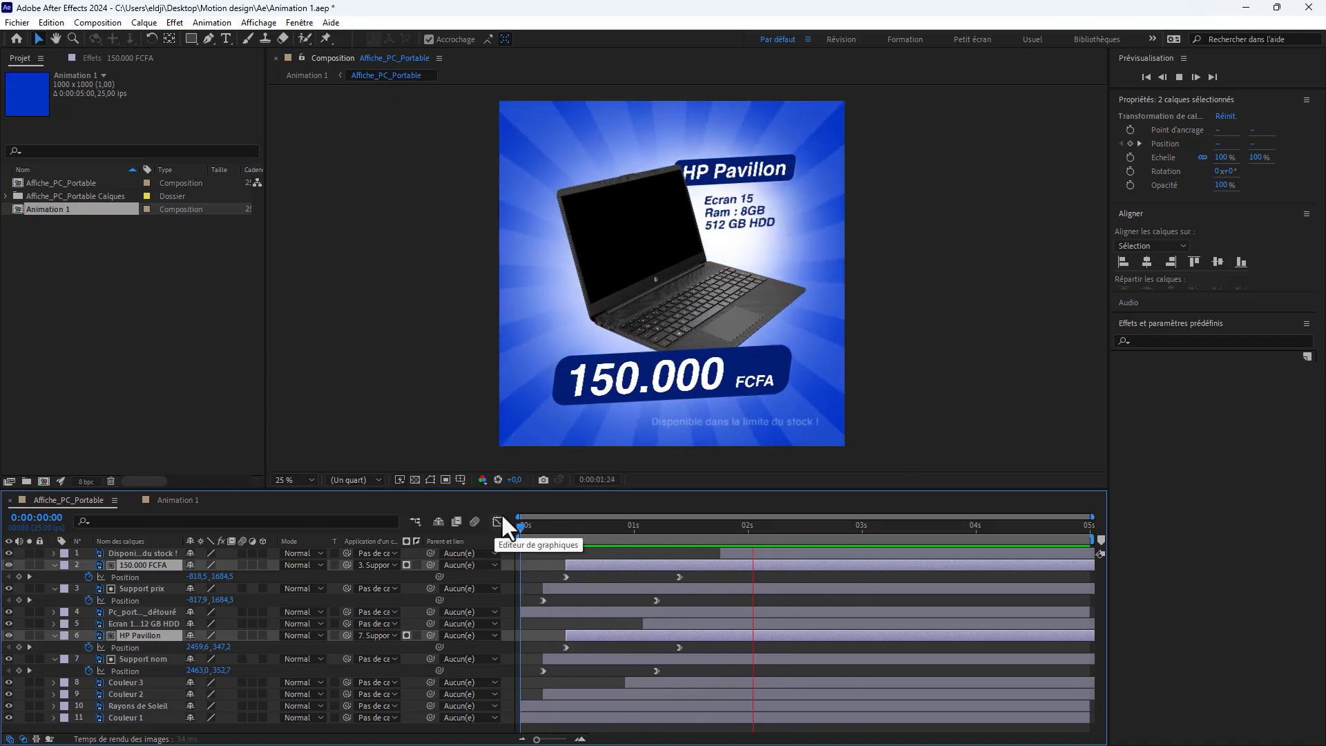
key("space")
key("space")
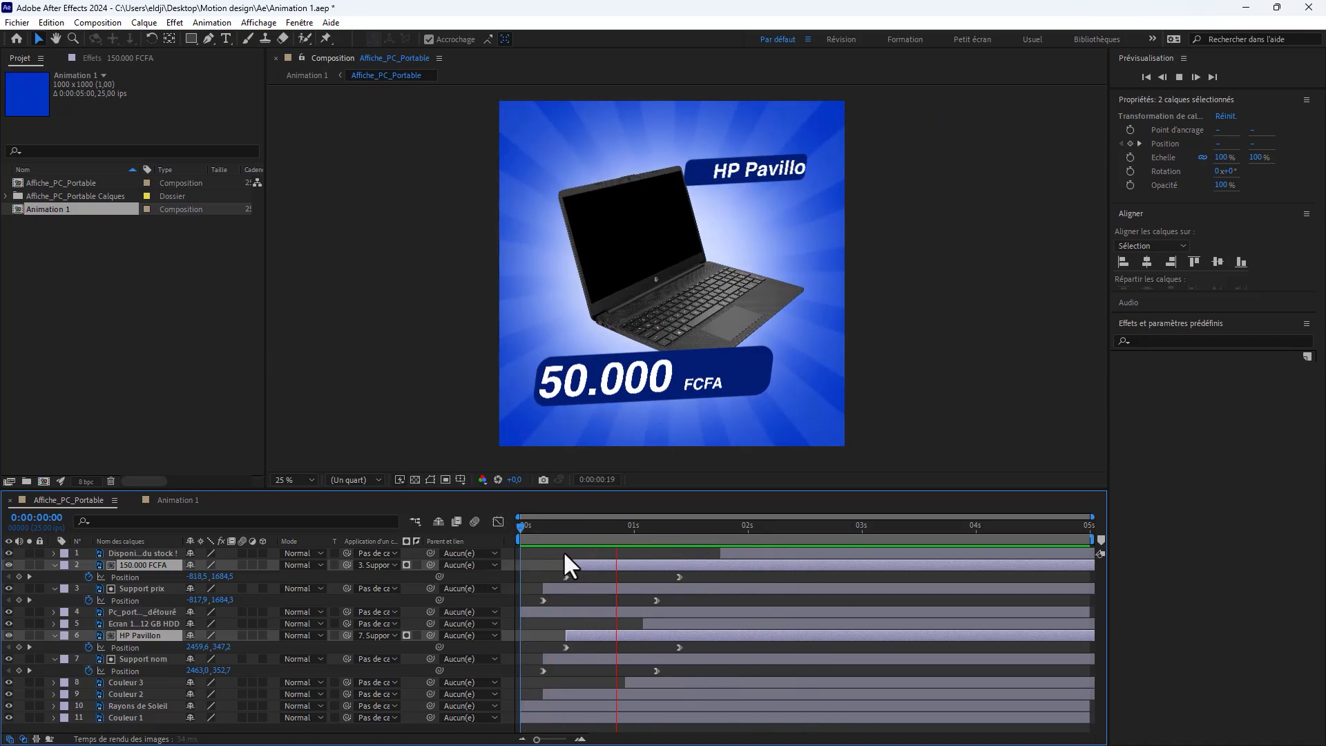
Save the project, collapse the properties of all layers and clear the selection
key("ctrl+s")
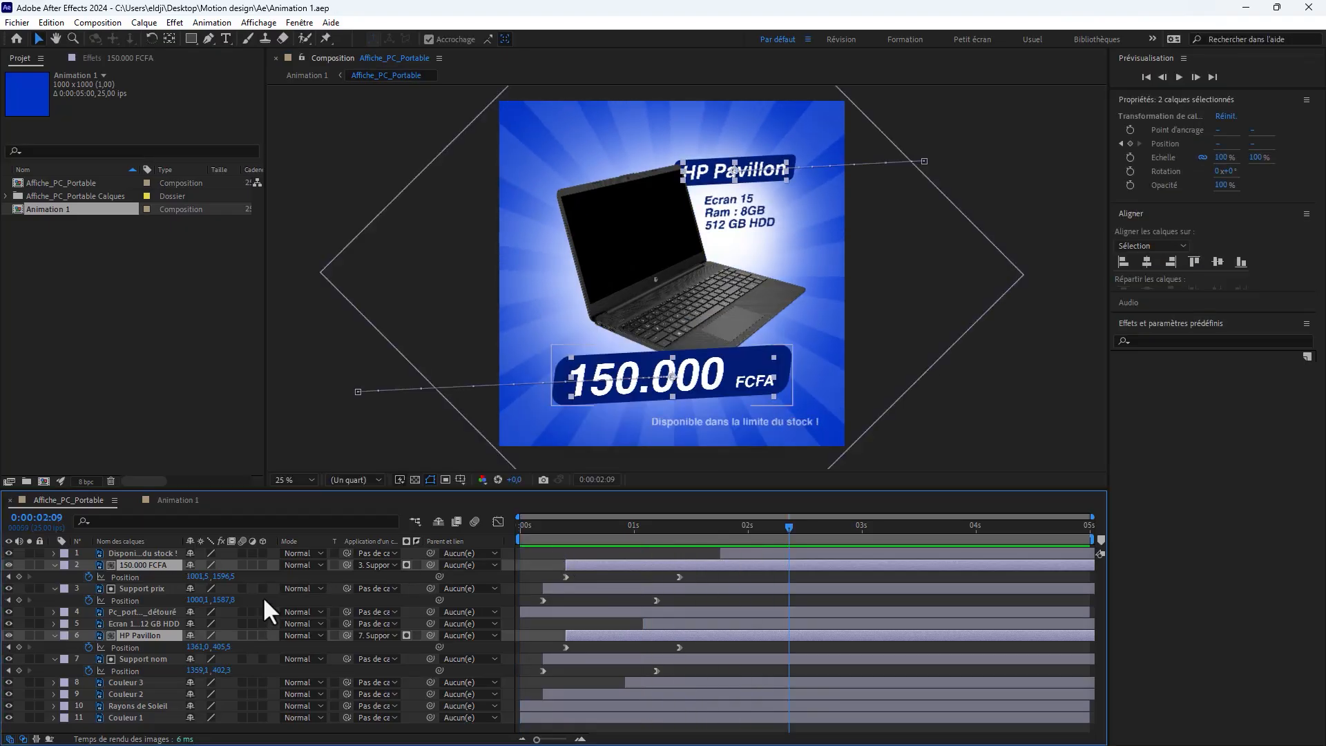
key("ctrl+a")
left_click(52, 565)
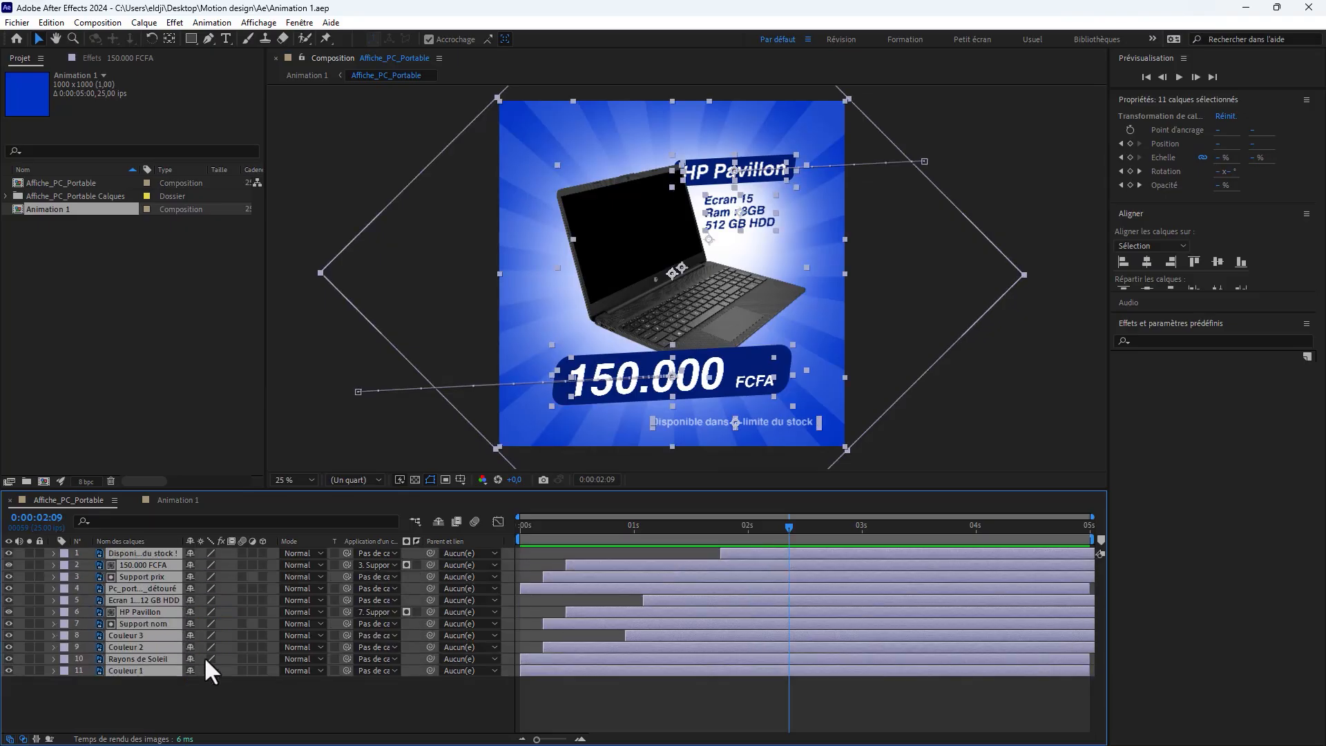
left_click(218, 701)
Enable motion blur for the composition and move the current time to 0:00:00:08, where the backgrounds are sliding in
left_click_drag(606, 523, 514, 528)
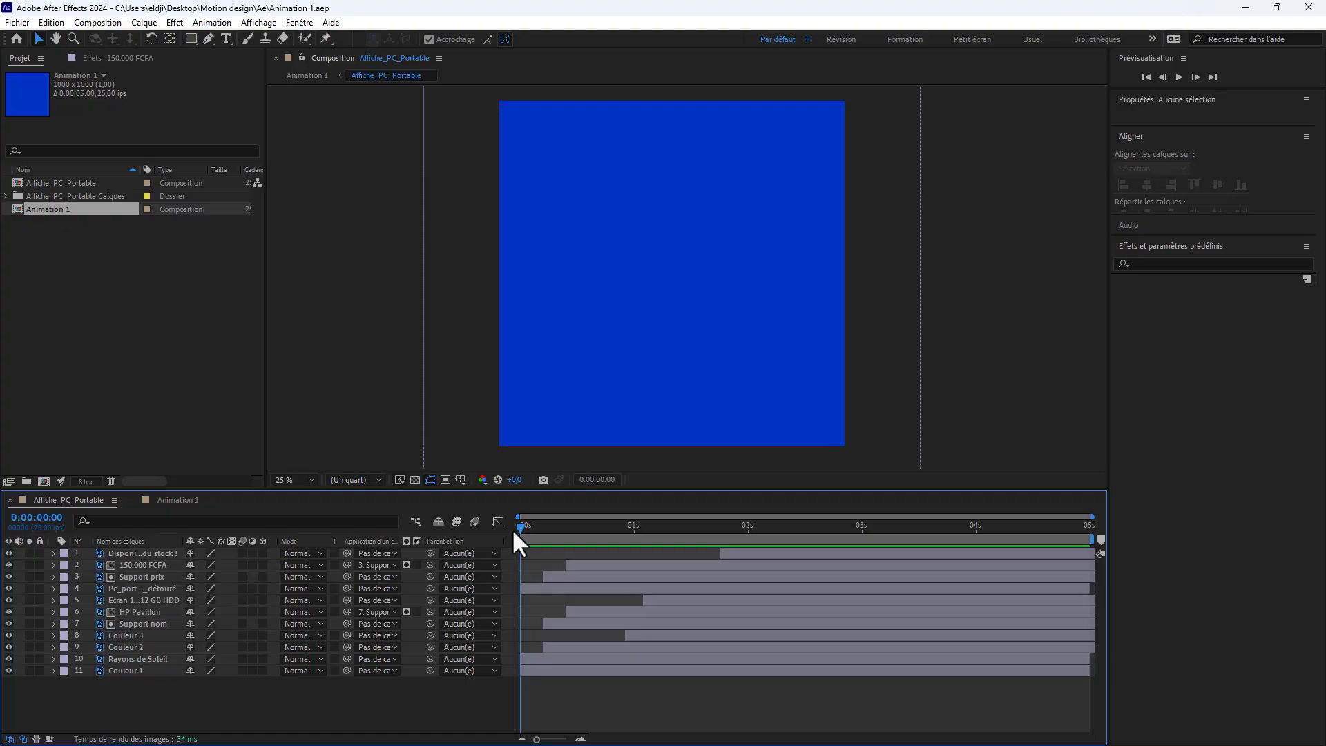
left_click(474, 521)
left_click_drag(516, 530, 555, 537)
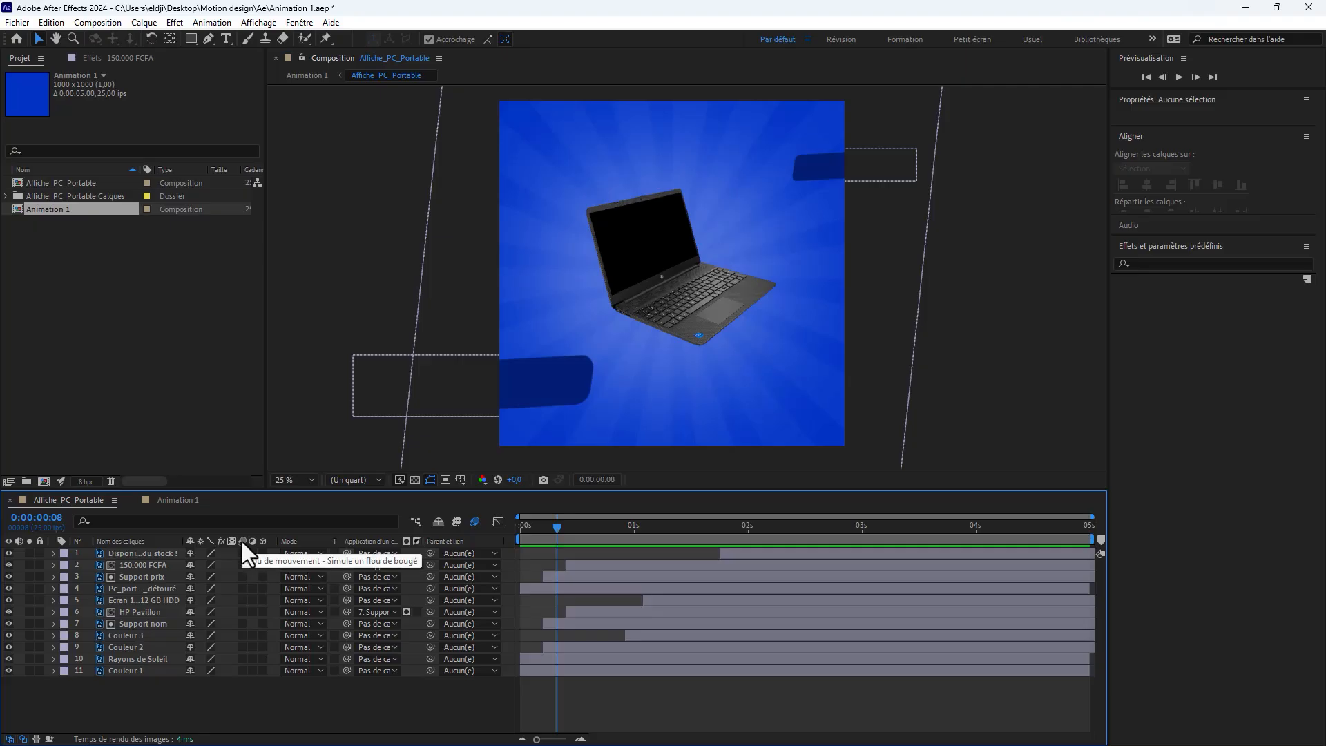
Turn on motion blur for the 150.000 FCFA, Support prix, laptop, HP Pavillon and Support nom layers, then clear the selection
left_click(142, 566)
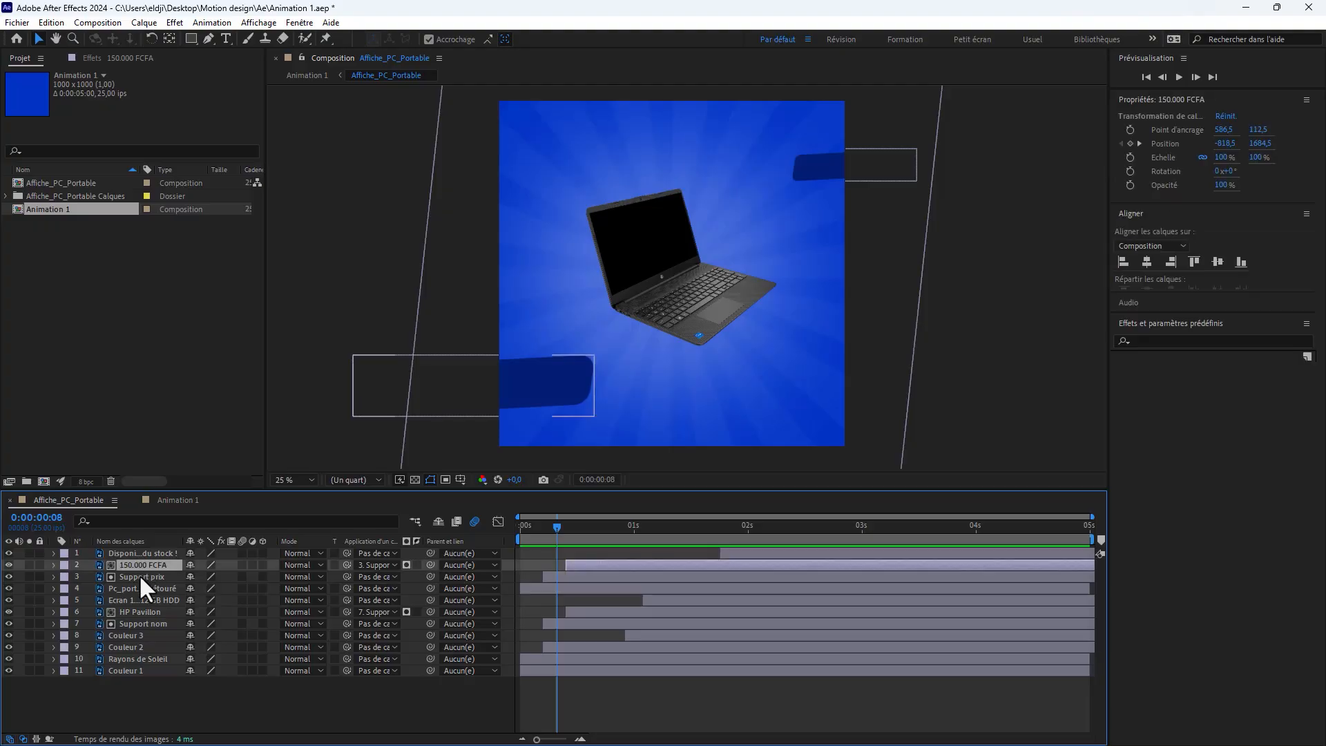
left_click(139, 574, "ctrl")
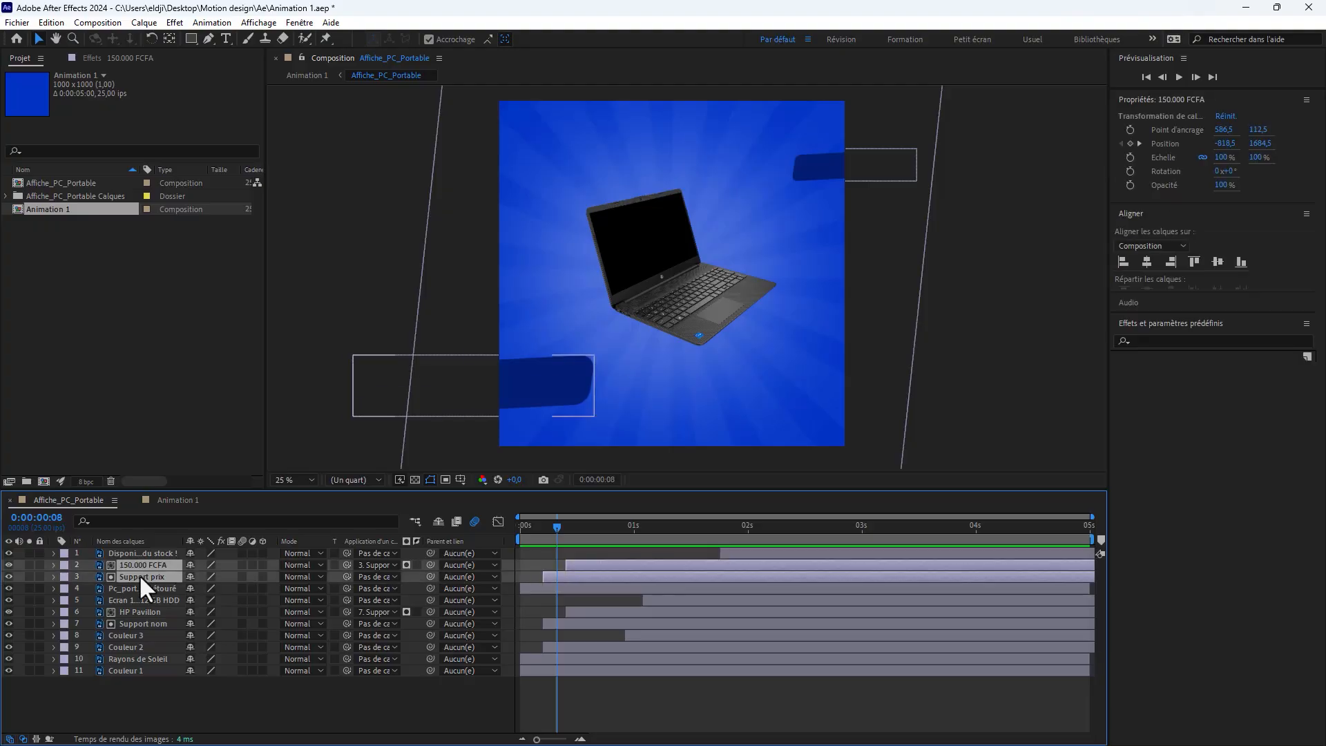
left_click(131, 611, "ctrl")
left_click(130, 623, "ctrl")
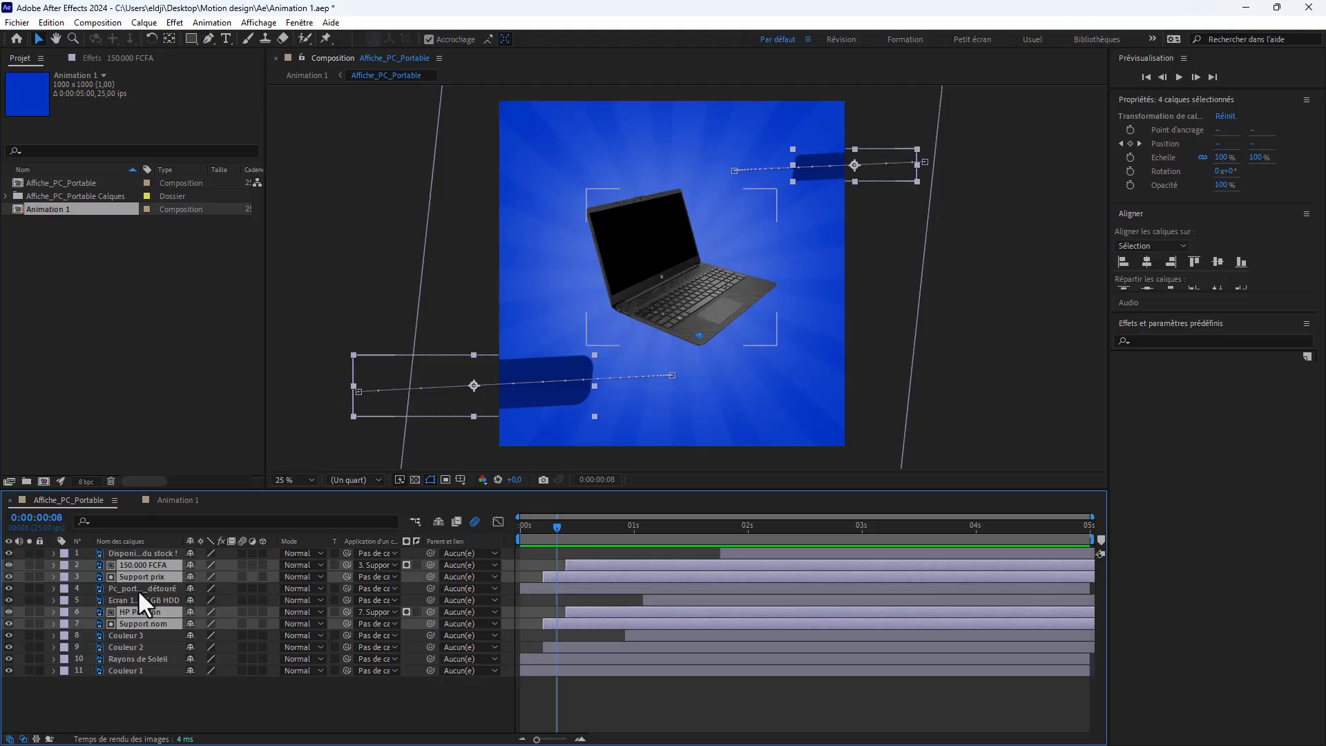
left_click(139, 589, "ctrl")
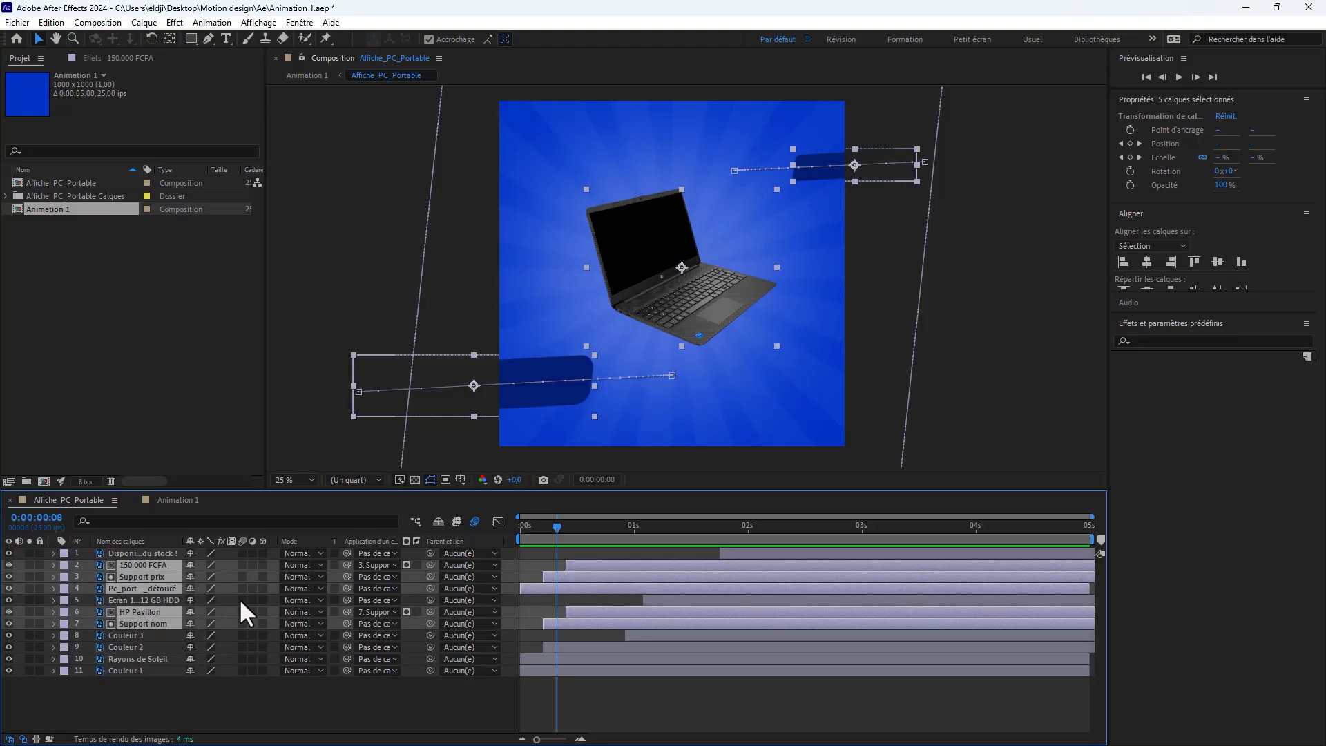
left_click(241, 564)
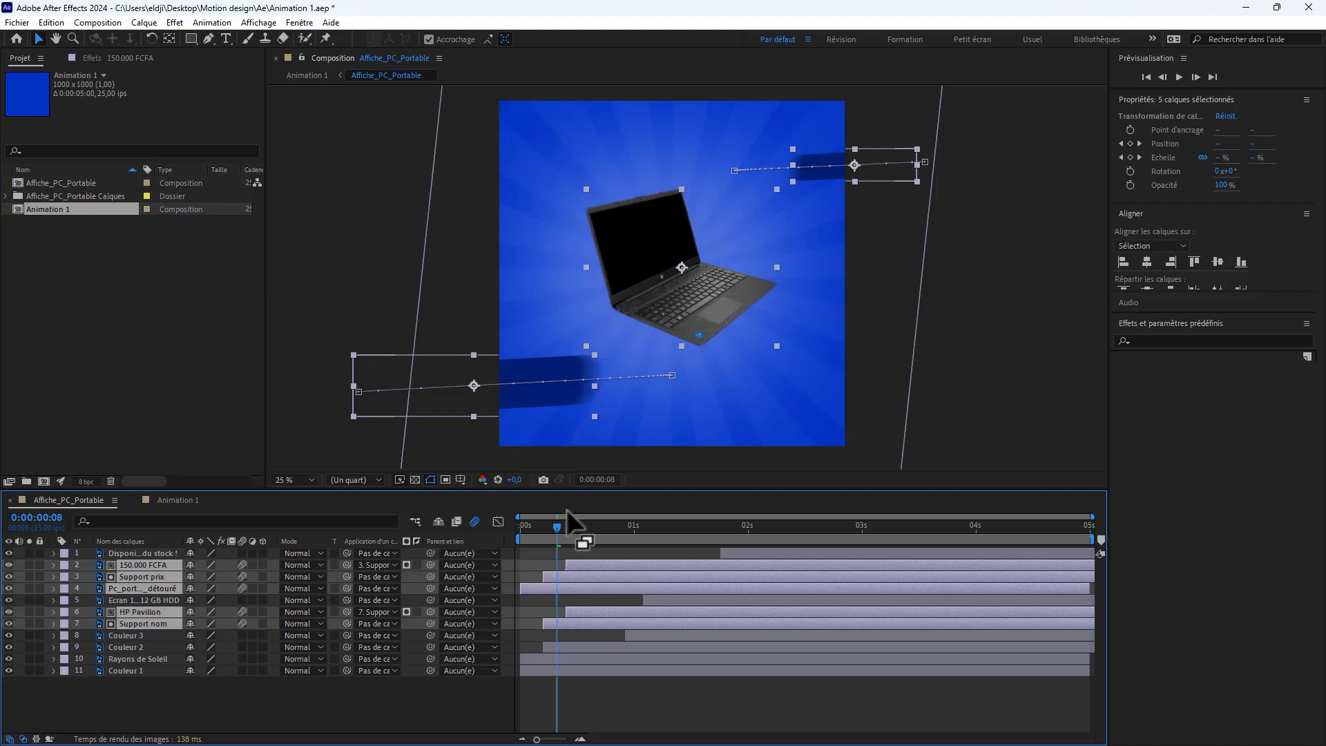
left_click(540, 686)
Compare the laptop close up at 0:00:00:02 with its layer's motion blur switched off and on, leaving the blur on
mouse_move(540, 515)
left_mouse_down()
mouse_move(520, 524)
mouse_move(551, 524)
mouse_move(516, 526)
mouse_move(528, 524)
left_mouse_up()
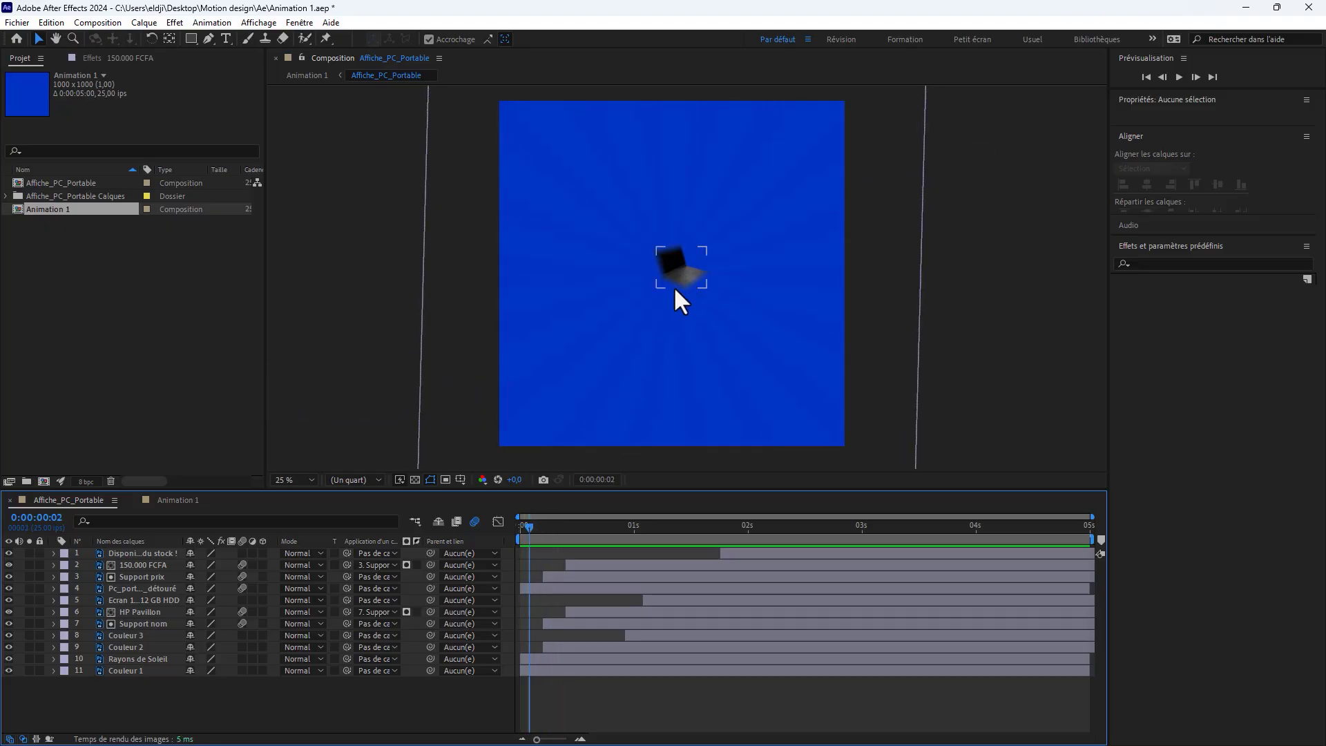
scroll(678, 282, "up", 4)
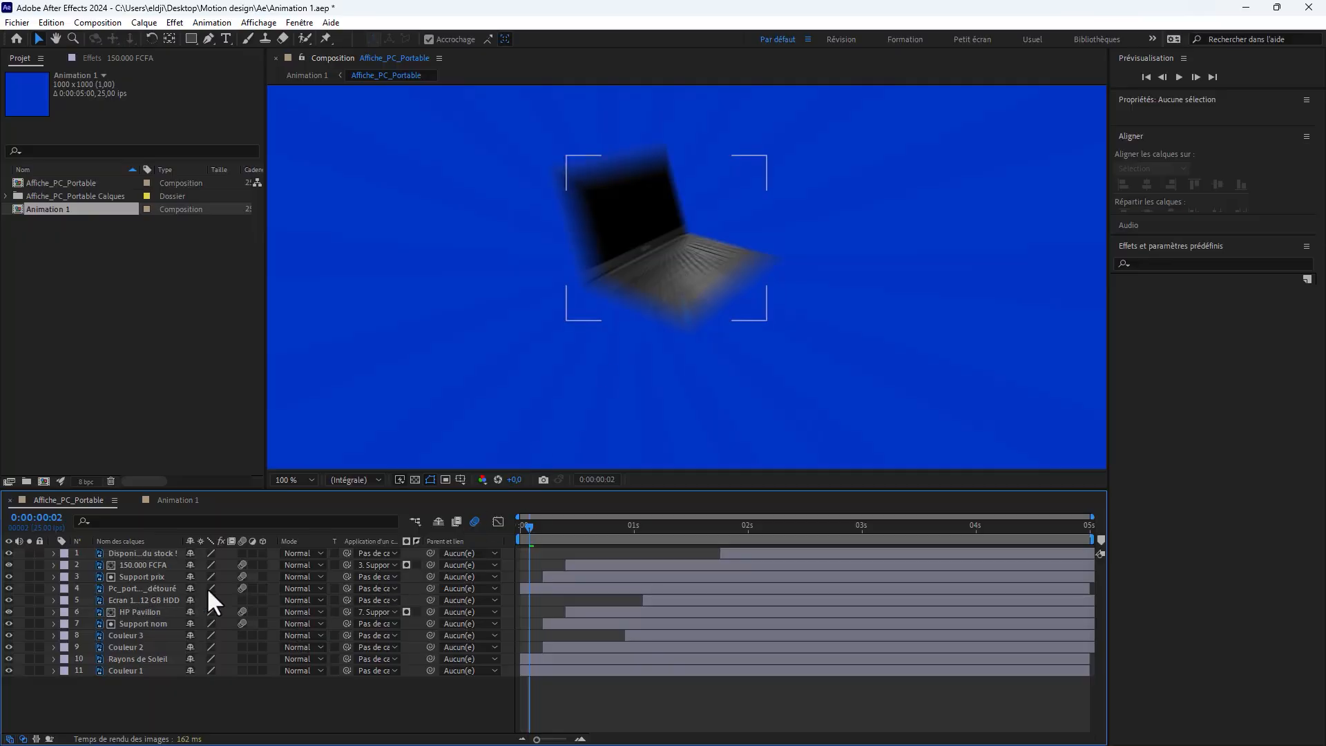
left_click(243, 587)
left_click(243, 587)
left_click(243, 587)
left_click(243, 587)
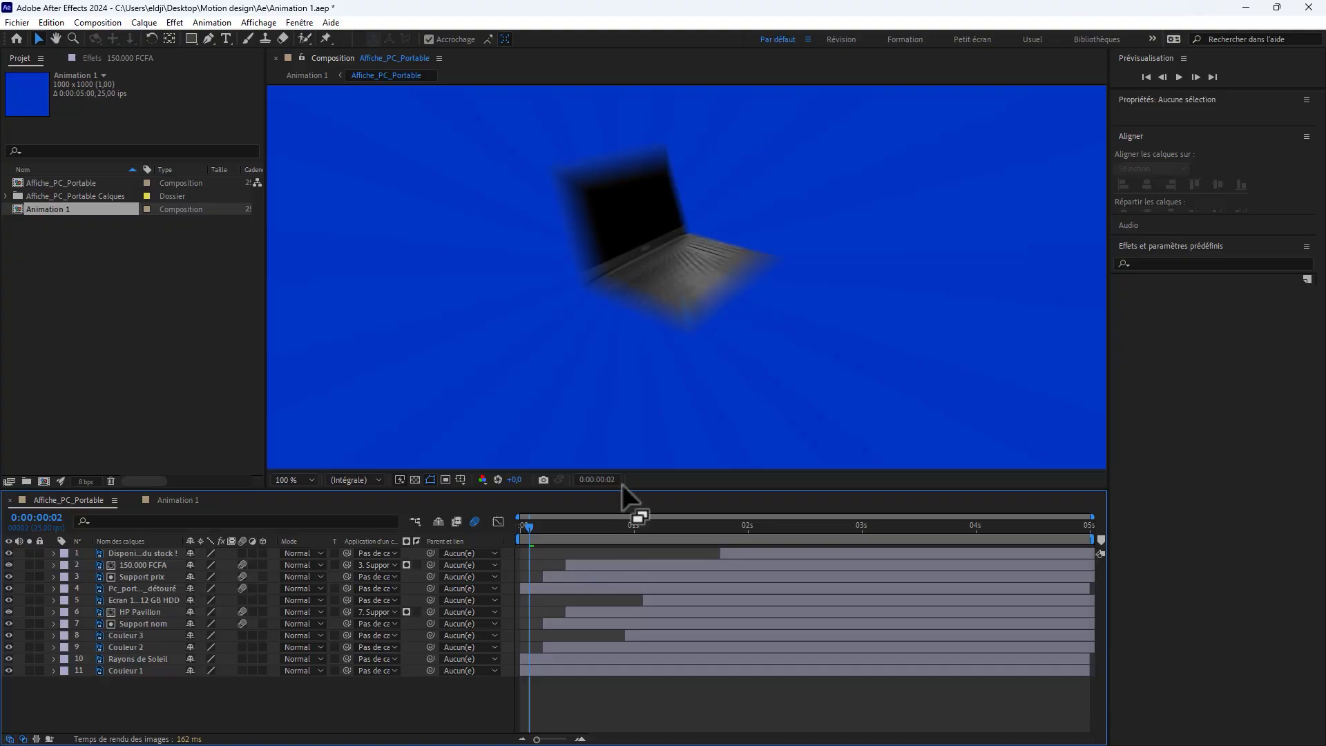
scroll(668, 333, "down", 4)
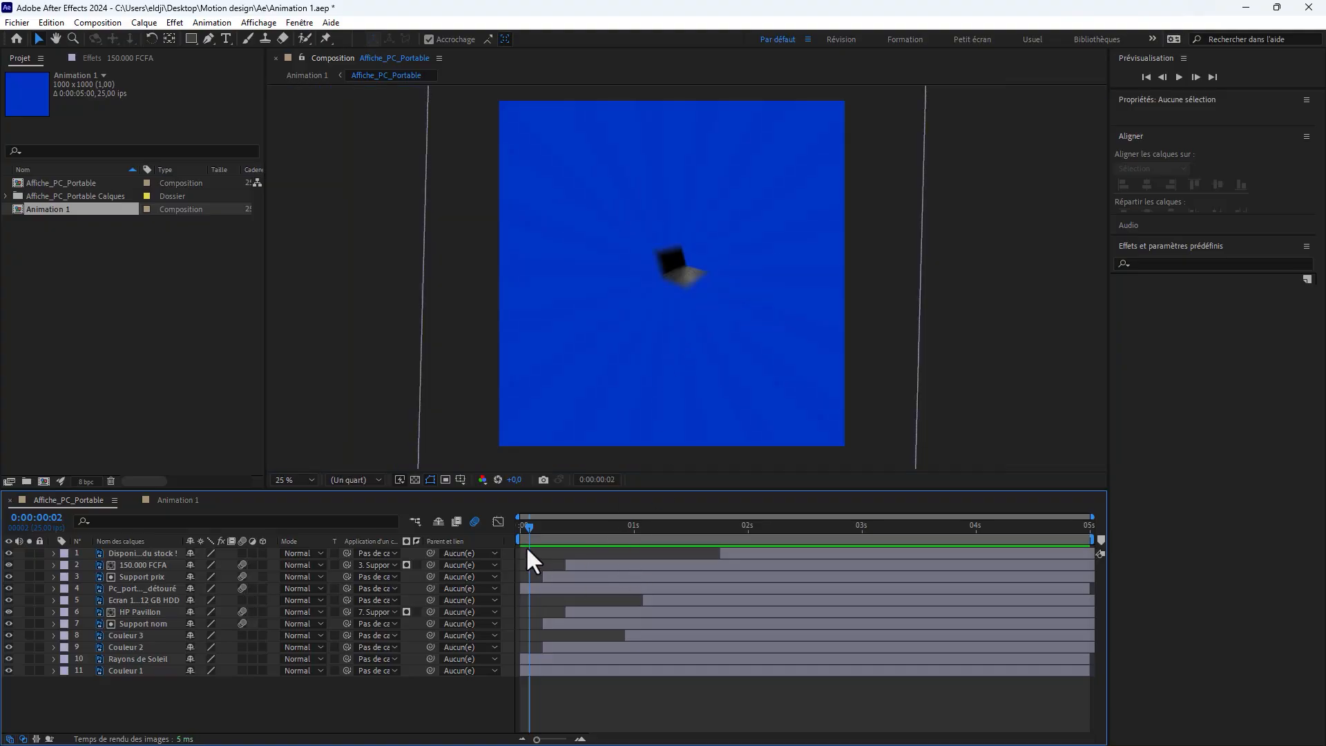
Replay the poster animation from the start to check the motion blur, and move the current time to 0:00:02:20
mouse_move(528, 525)
left_mouse_down()
mouse_move(744, 523)
mouse_move(511, 532)
left_mouse_up()
key("space")
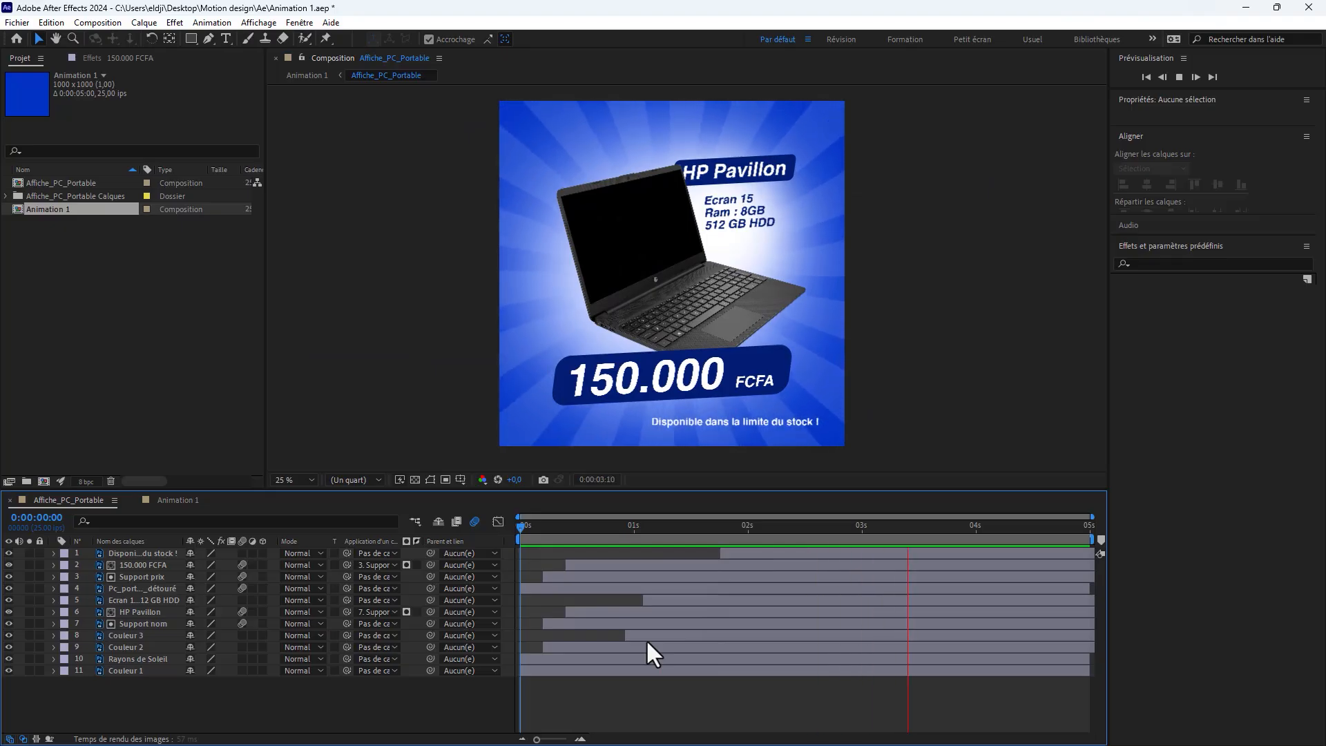
key("space")
key("space")
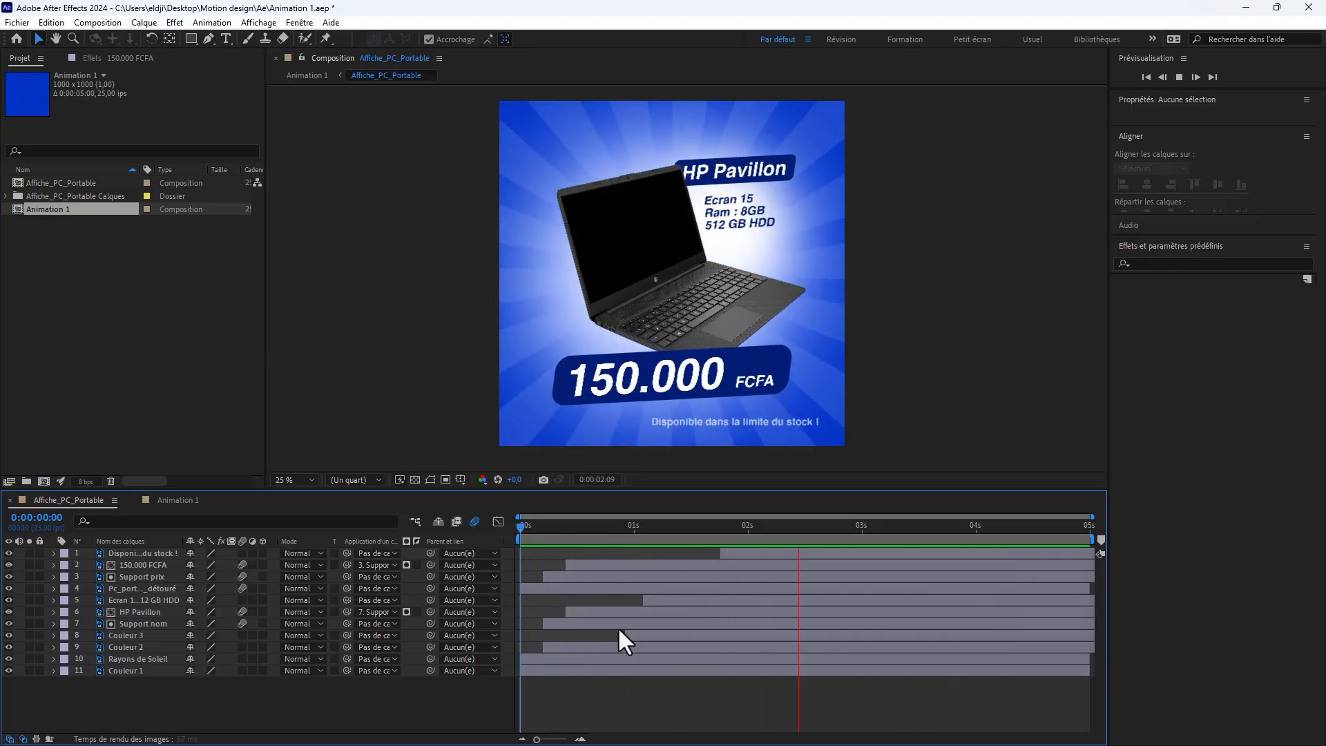
left_click_drag(567, 528, 839, 530)
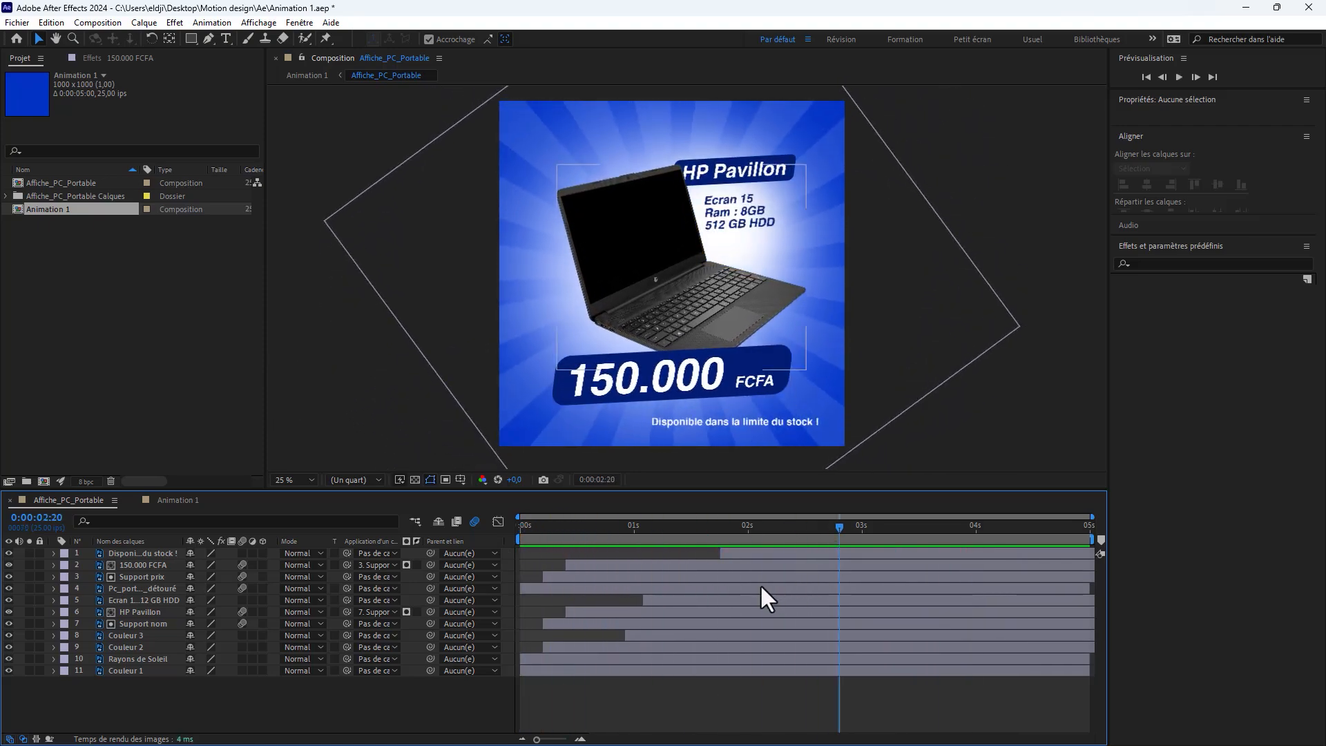